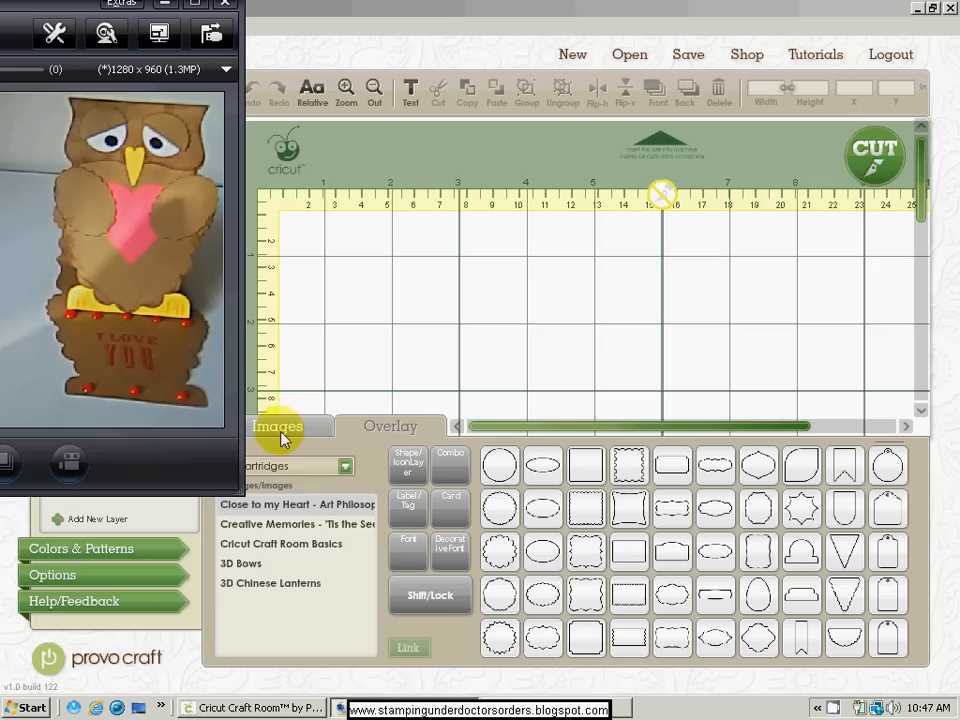
Place the Oval4 scalloped oval on the mat and set its height to 2.5 in with proportions kept.
left_click(415, 706)
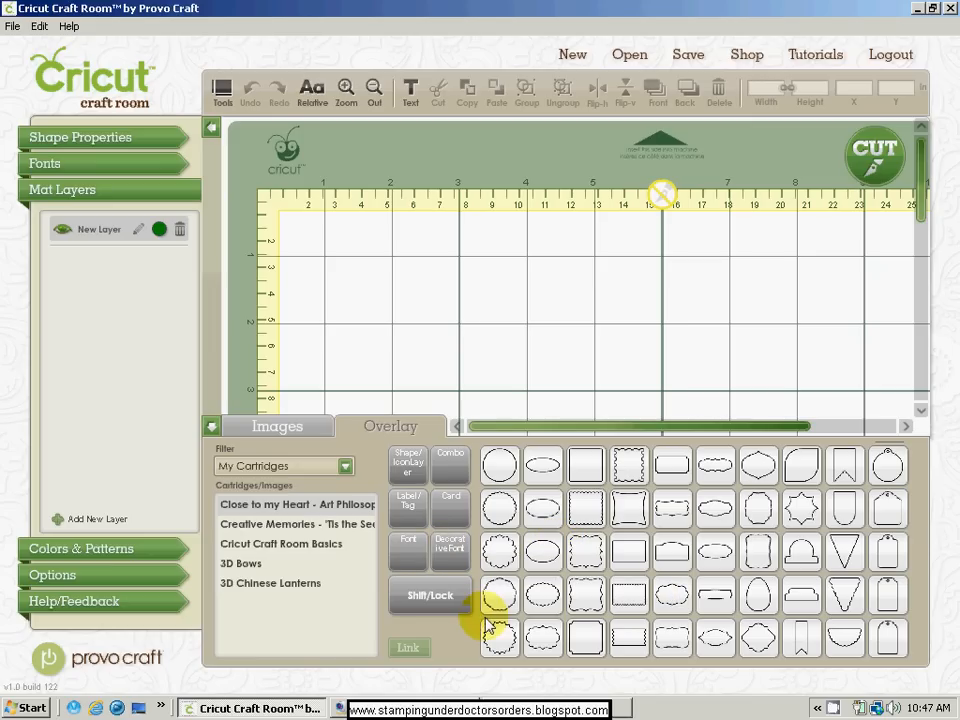
left_click(547, 603)
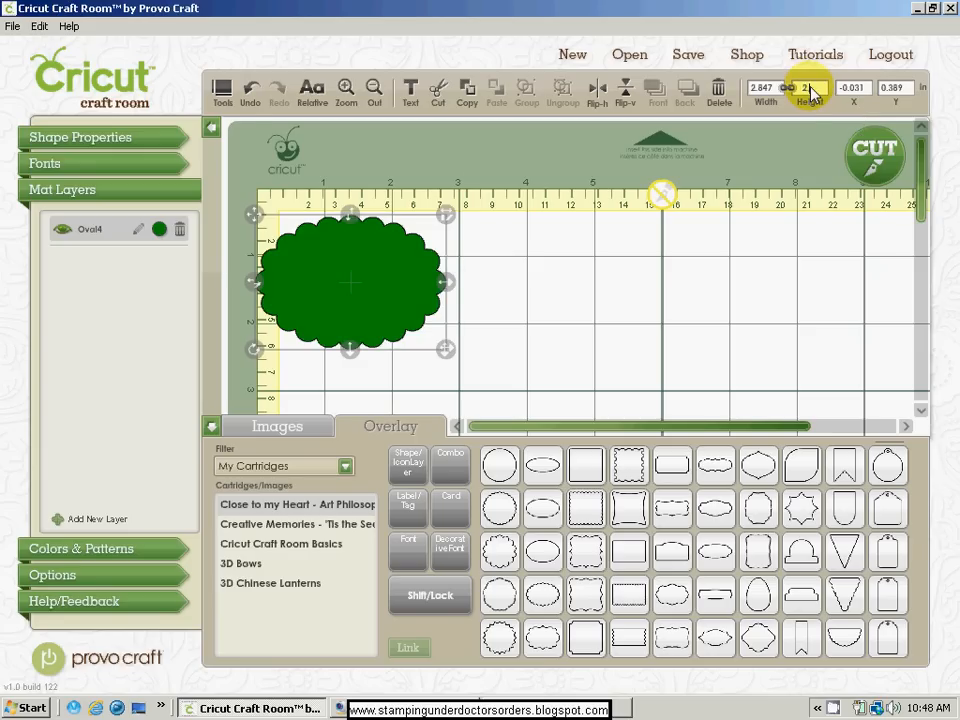
key("Return")
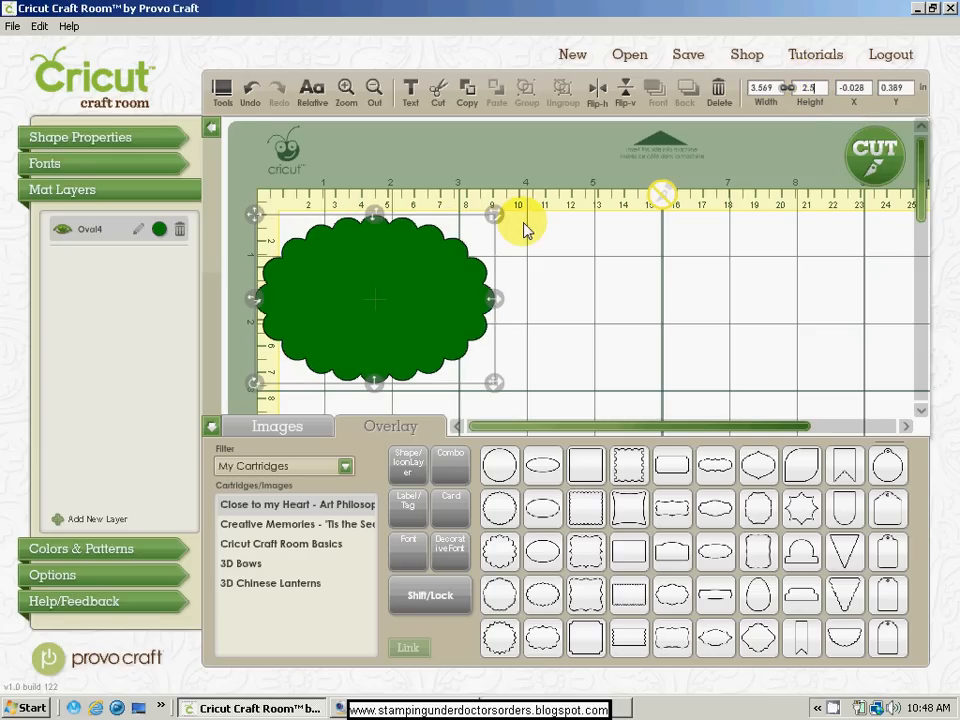
Rotate the scalloped oval by 90 degrees and move it down the mat to about X 2.22, Y 2.11 in.
mouse_move(603, 532)
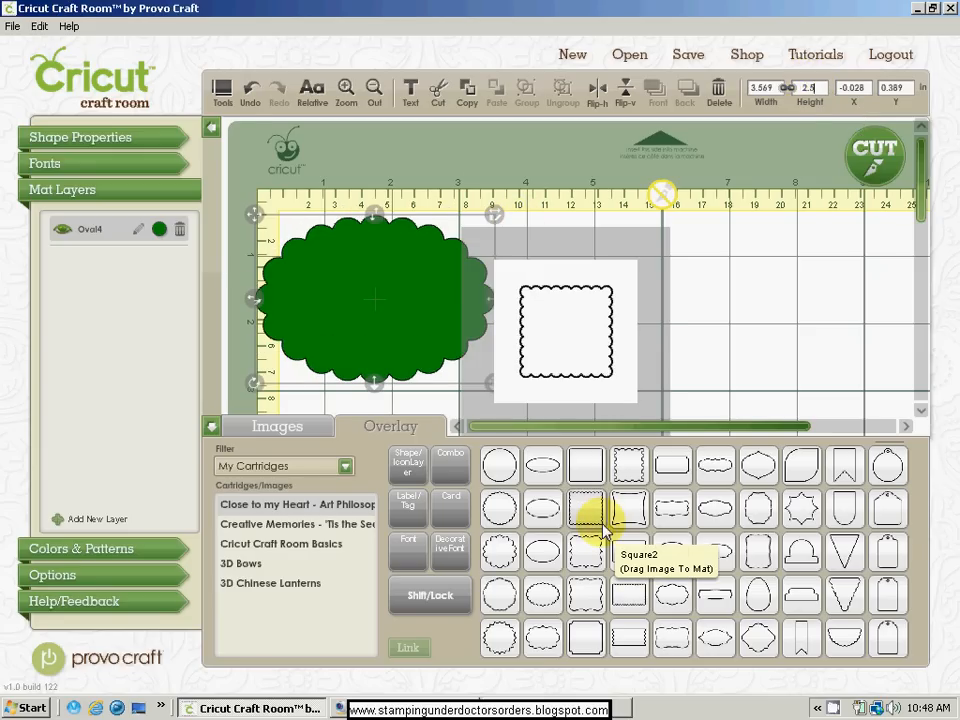
mouse_move(541, 538)
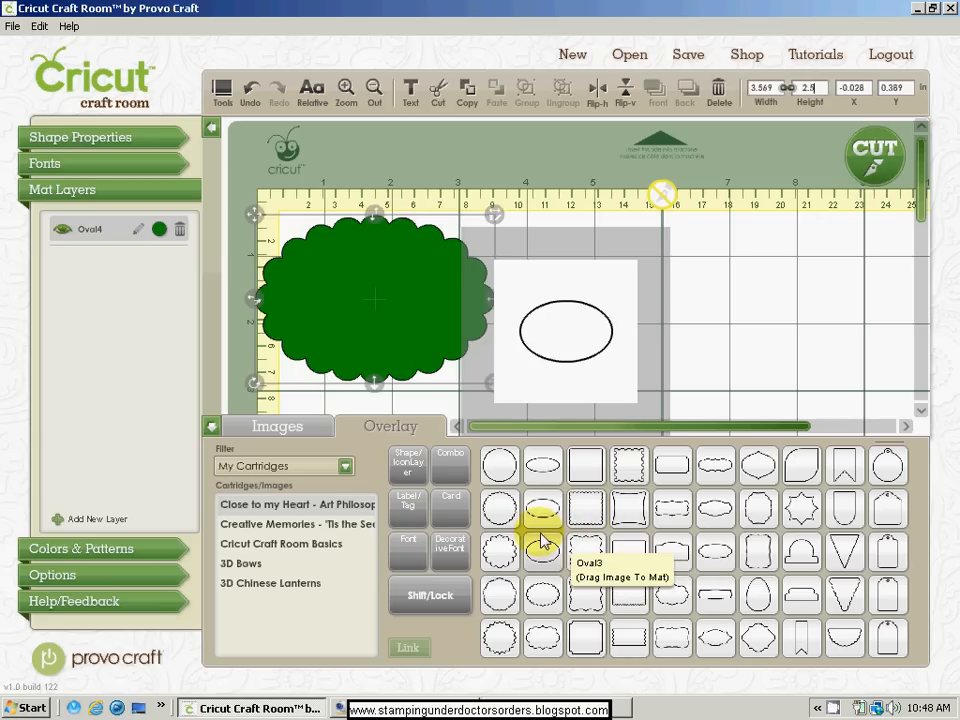
left_click(116, 140)
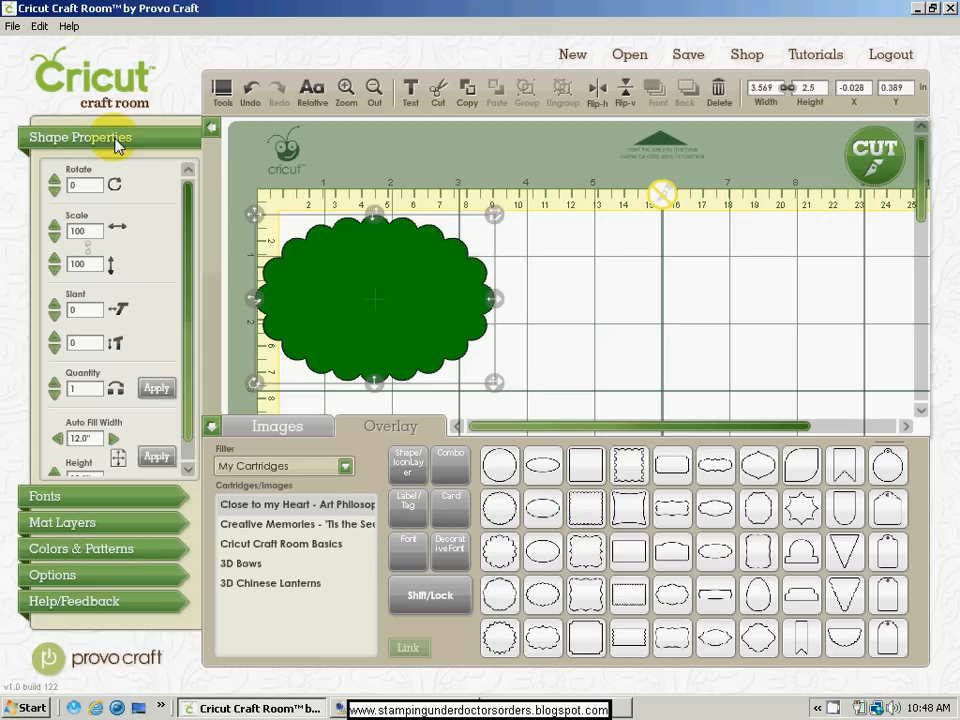
left_click(85, 186)
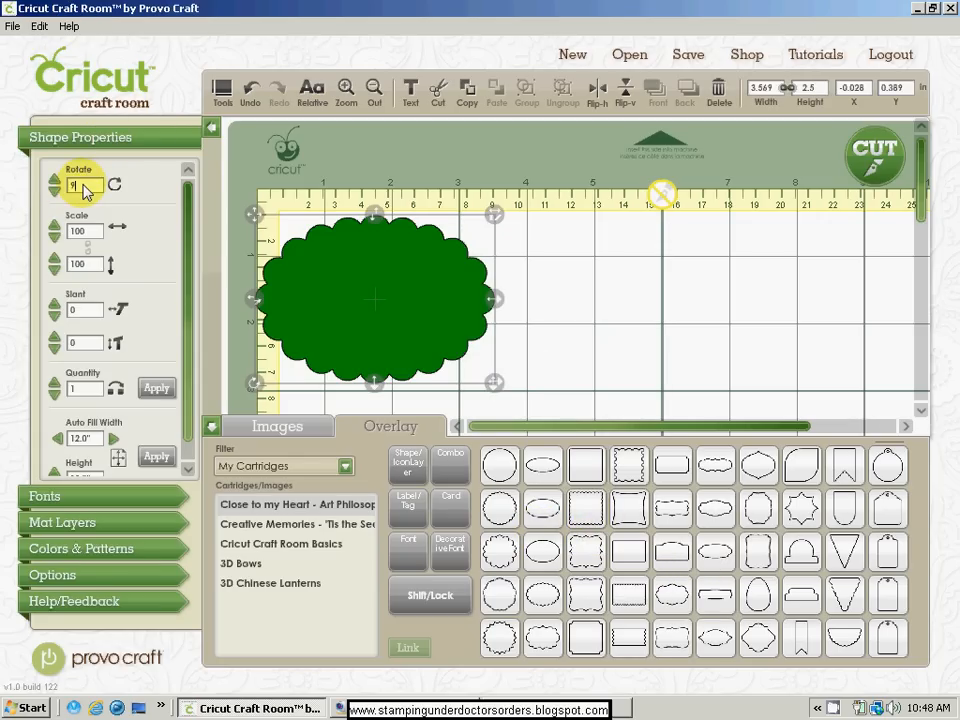
key("Return")
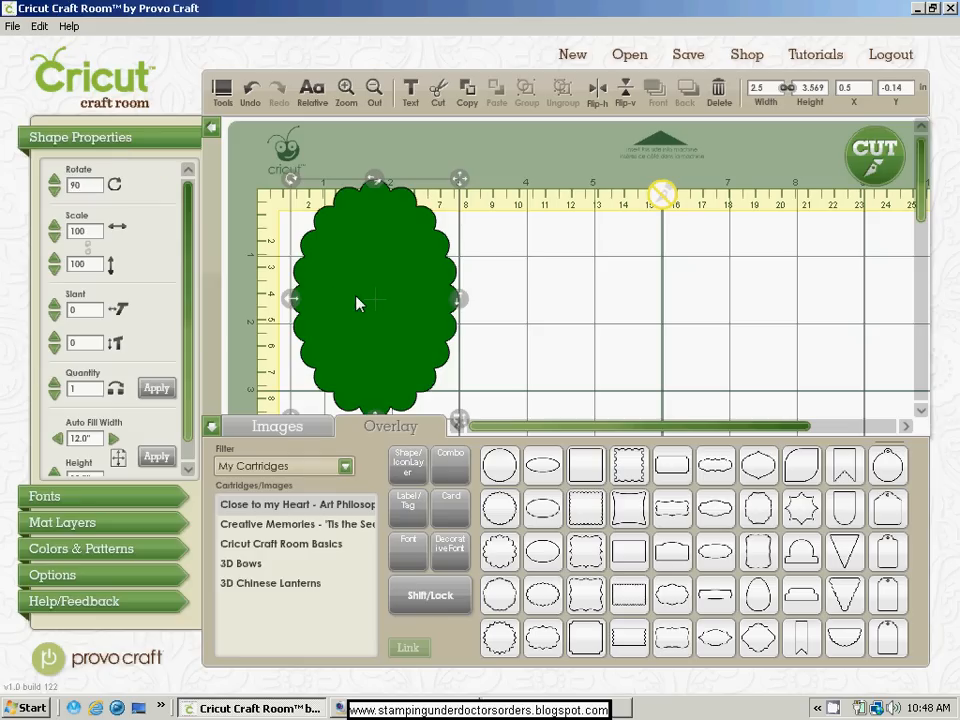
left_click(491, 291)
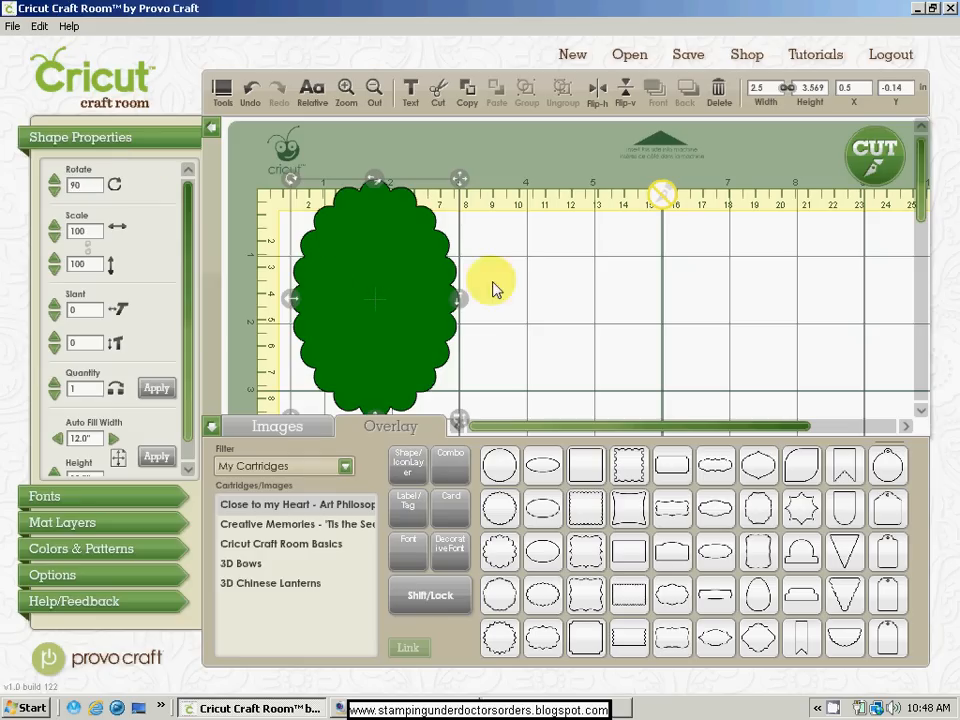
left_click_drag(398, 284, 516, 434)
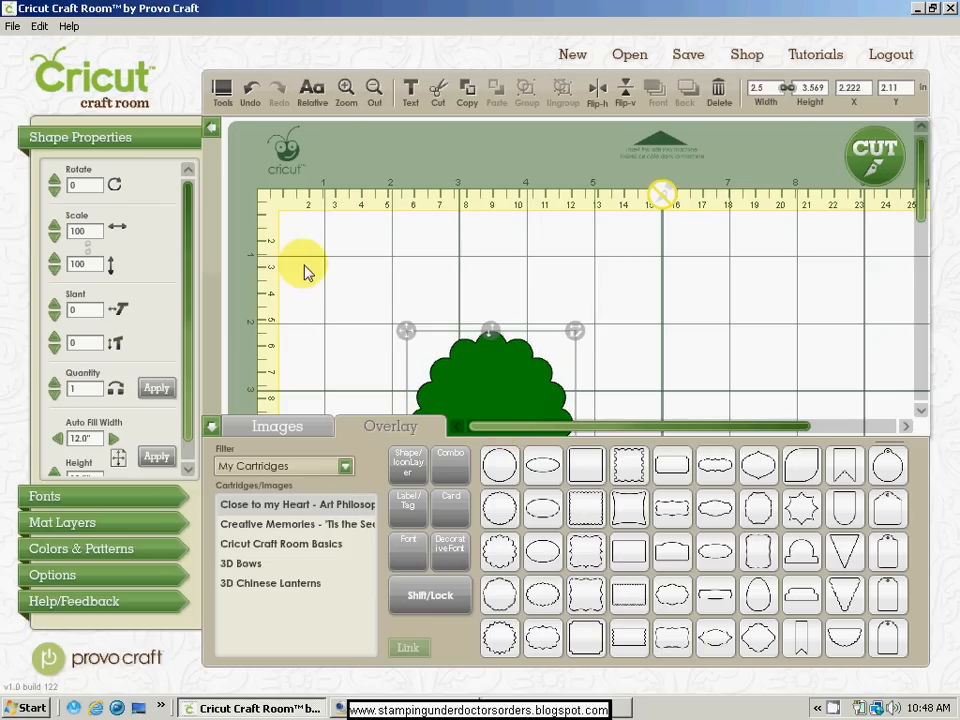
Add the Square4 shape to the mat on a new layer.
left_click(378, 88)
left_click(378, 88)
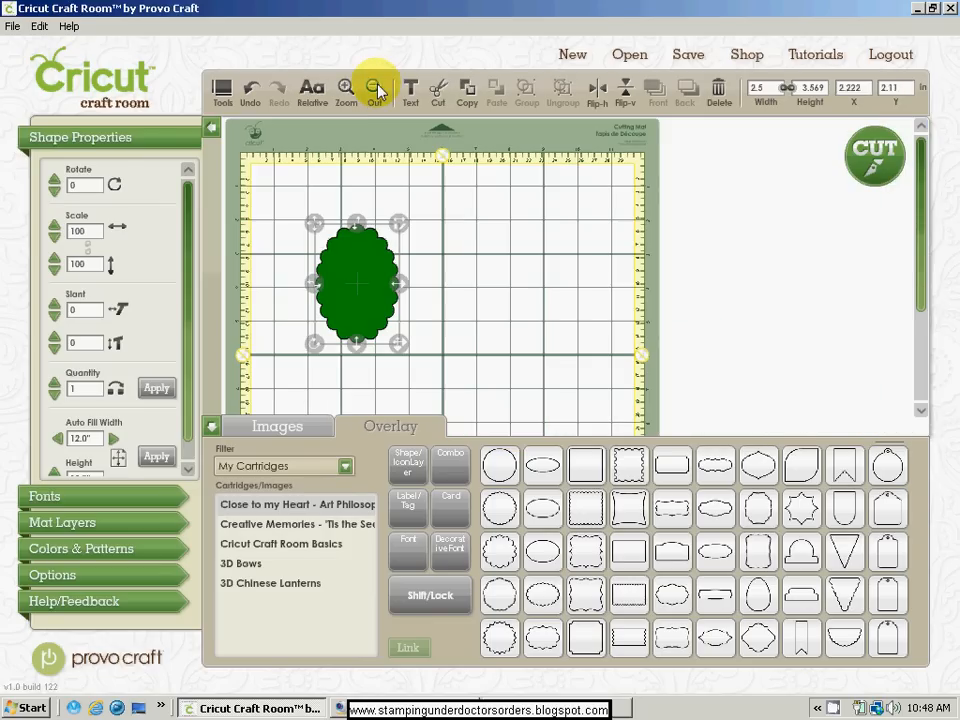
mouse_move(588, 600)
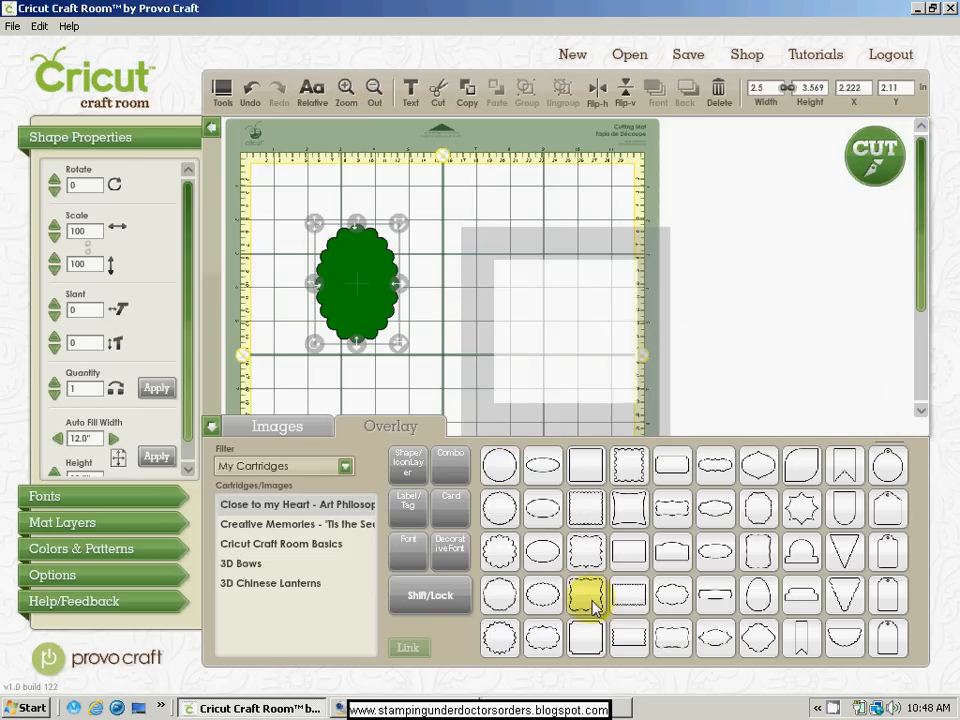
left_click(592, 604)
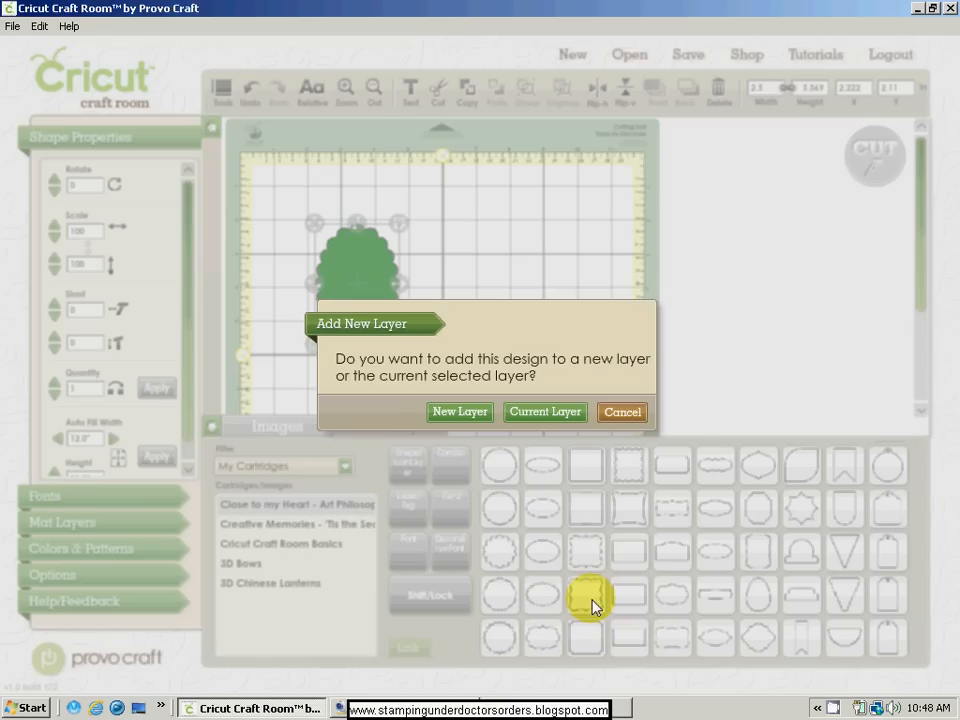
left_click(463, 414)
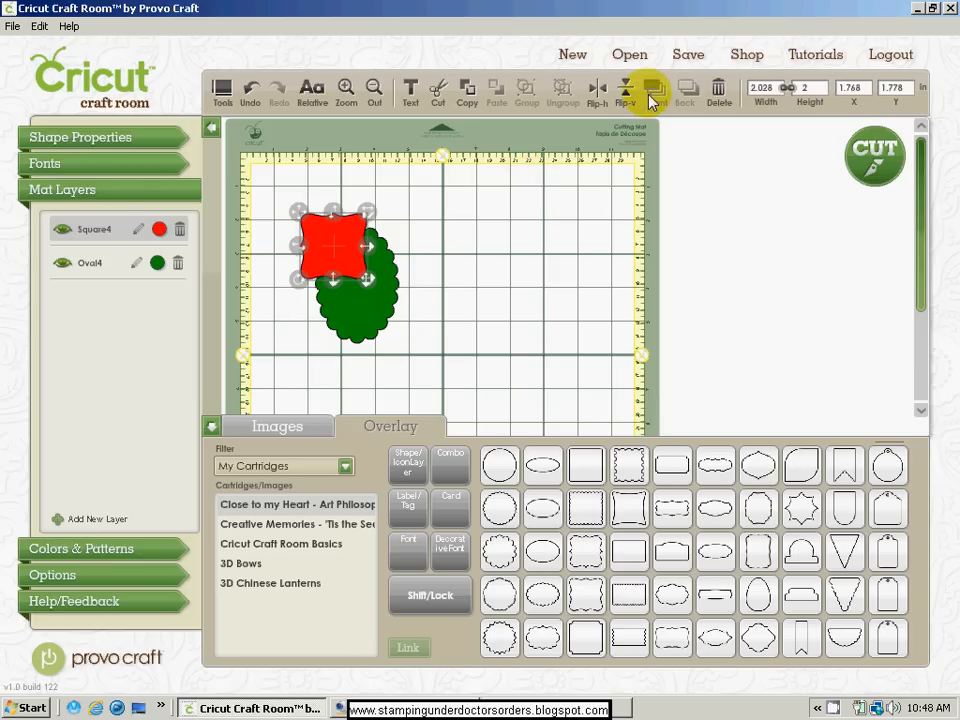
Center the red Square4 shape over the upper part of the green oval, at about X 2.44, Y 1.31 in.
left_click_drag(333, 251, 356, 208)
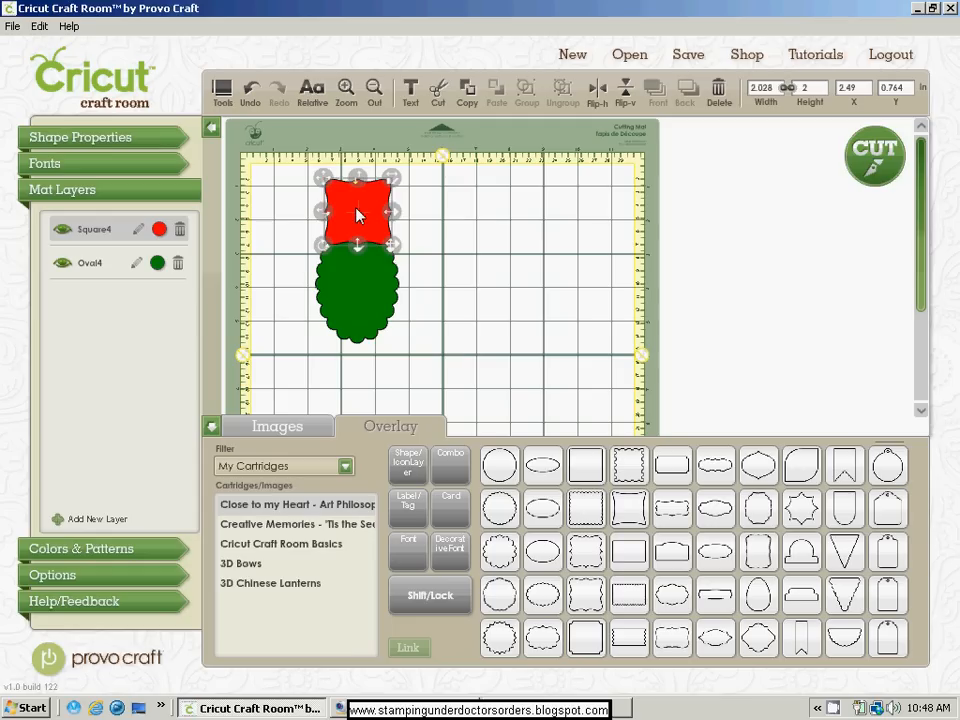
left_click(315, 220)
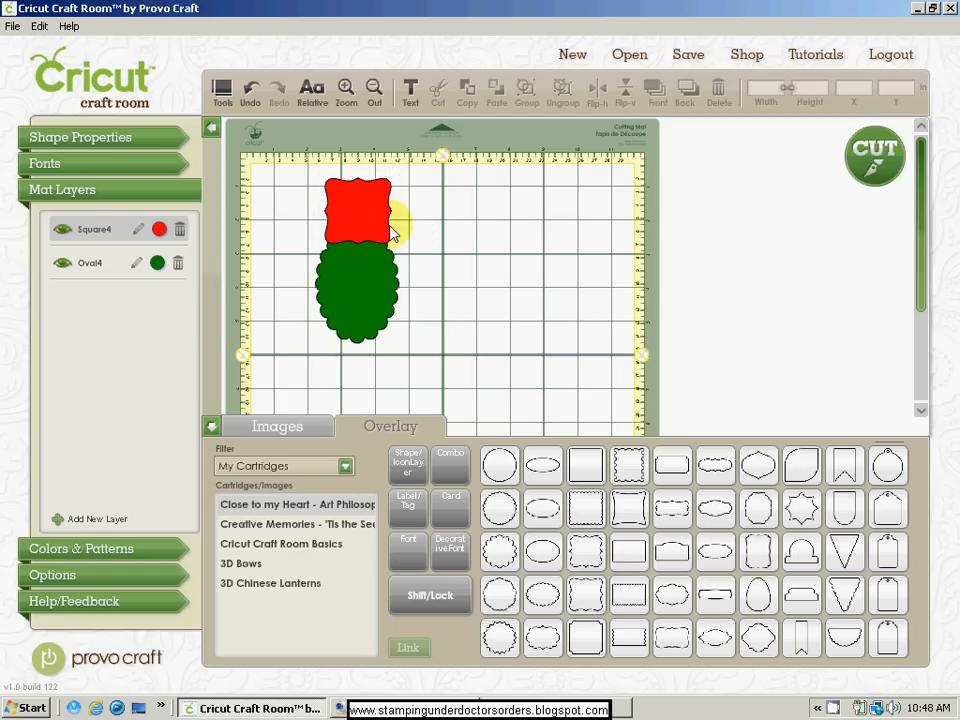
left_click_drag(371, 224, 367, 240)
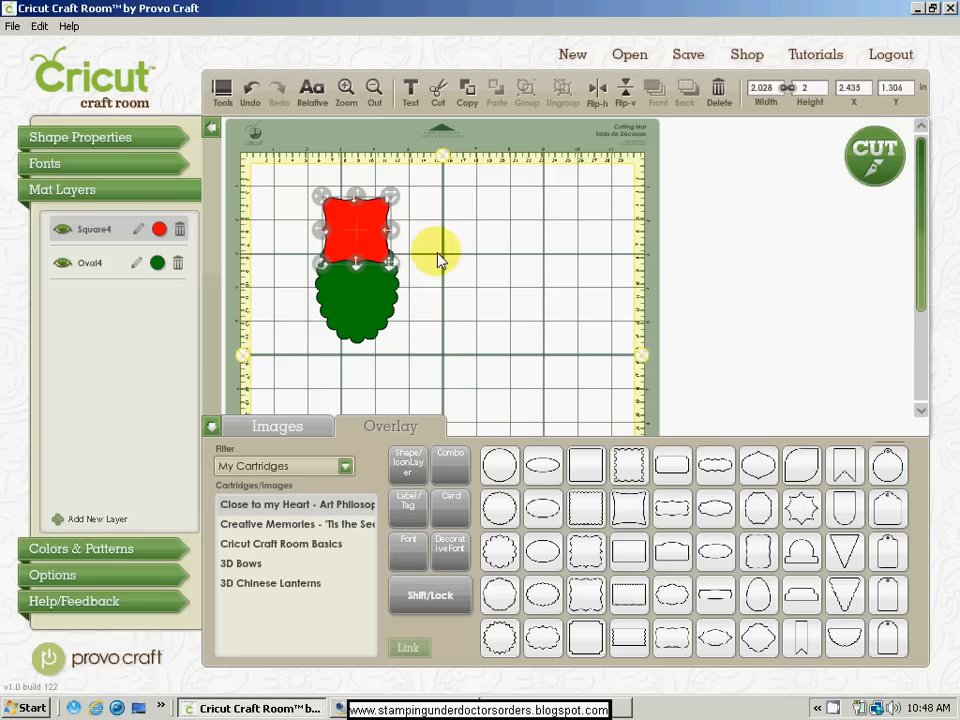
left_click(449, 308)
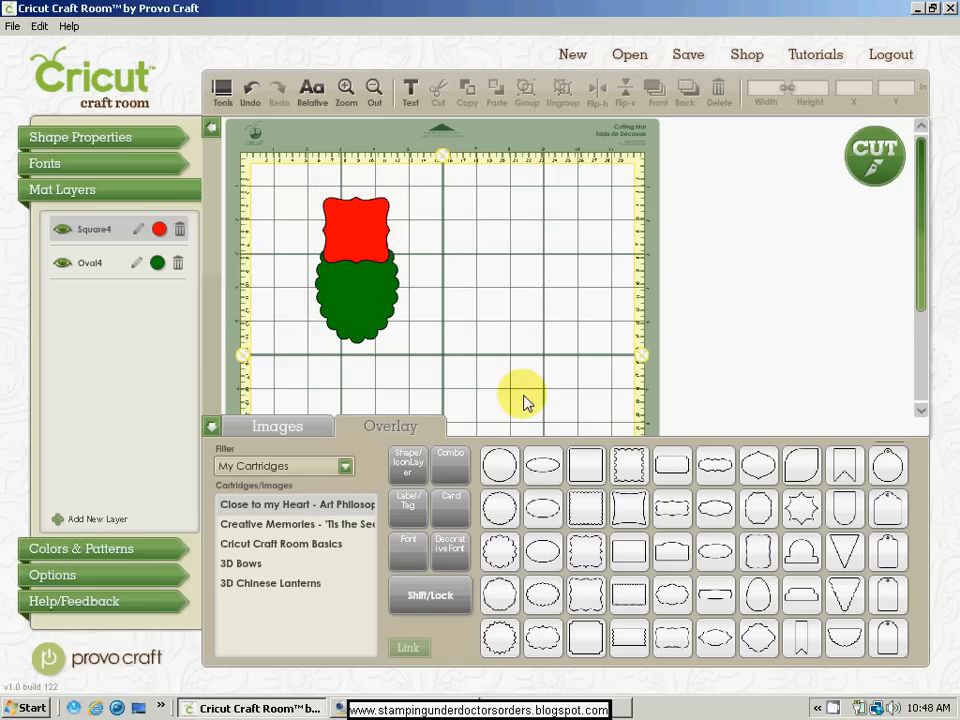
Add the Square1 shape on a new layer, move it to the mat's upper-left corner and stretch it to about 5.26 in wide.
mouse_move(595, 478)
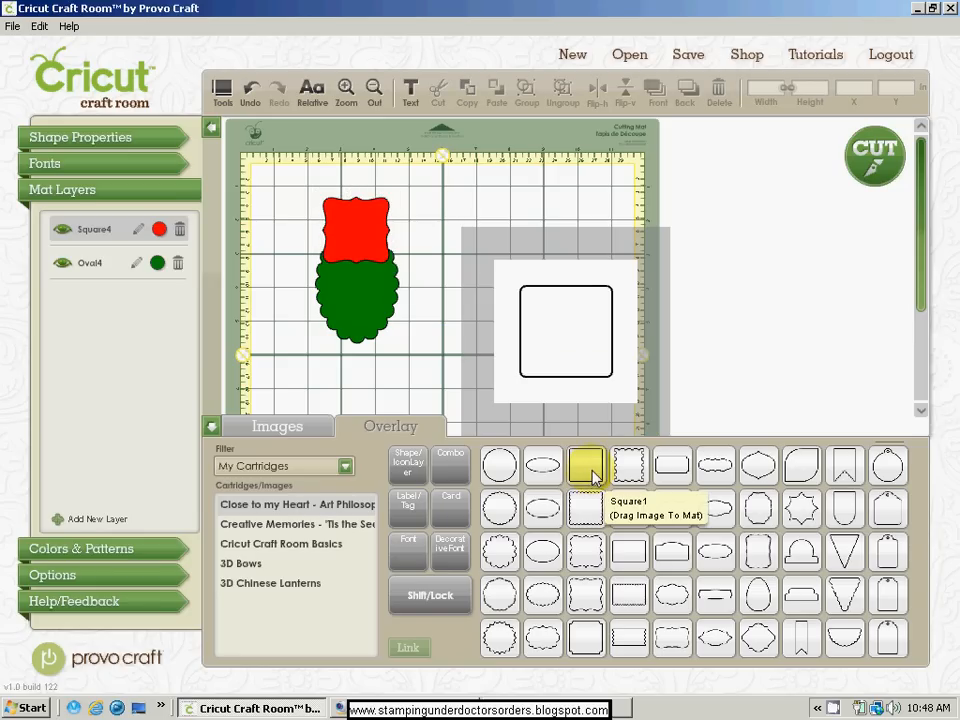
left_click(592, 472)
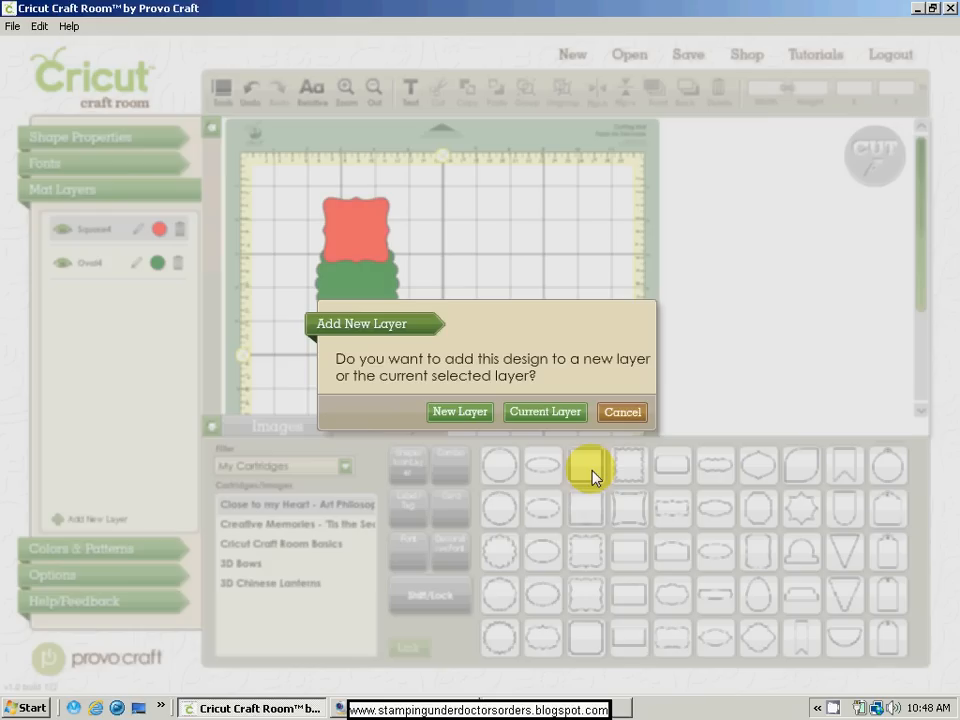
left_click(485, 413)
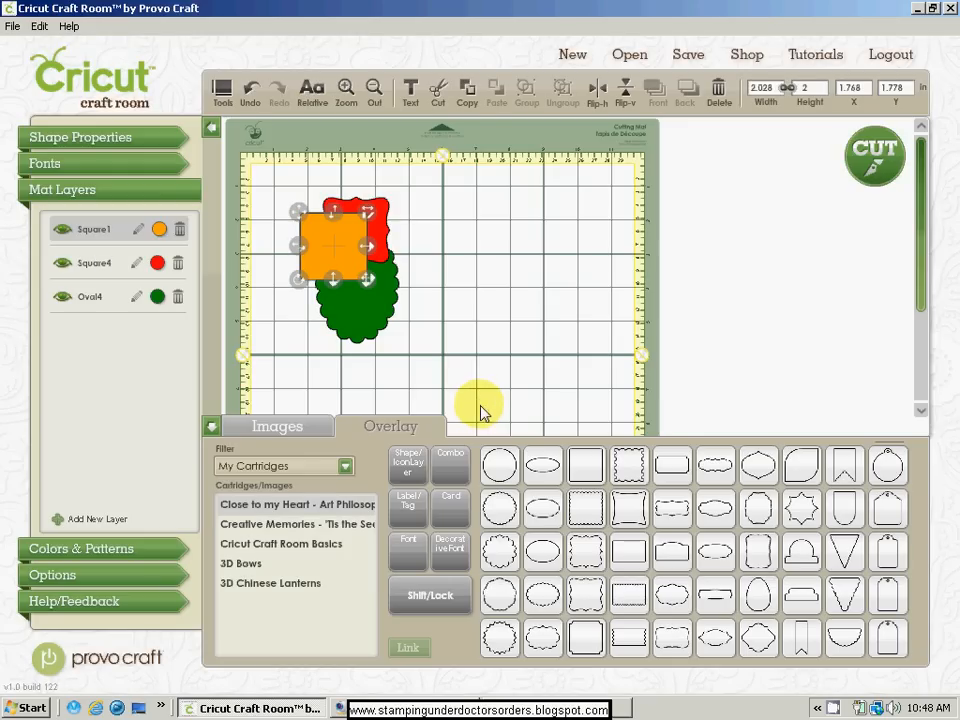
left_click_drag(322, 254, 443, 197)
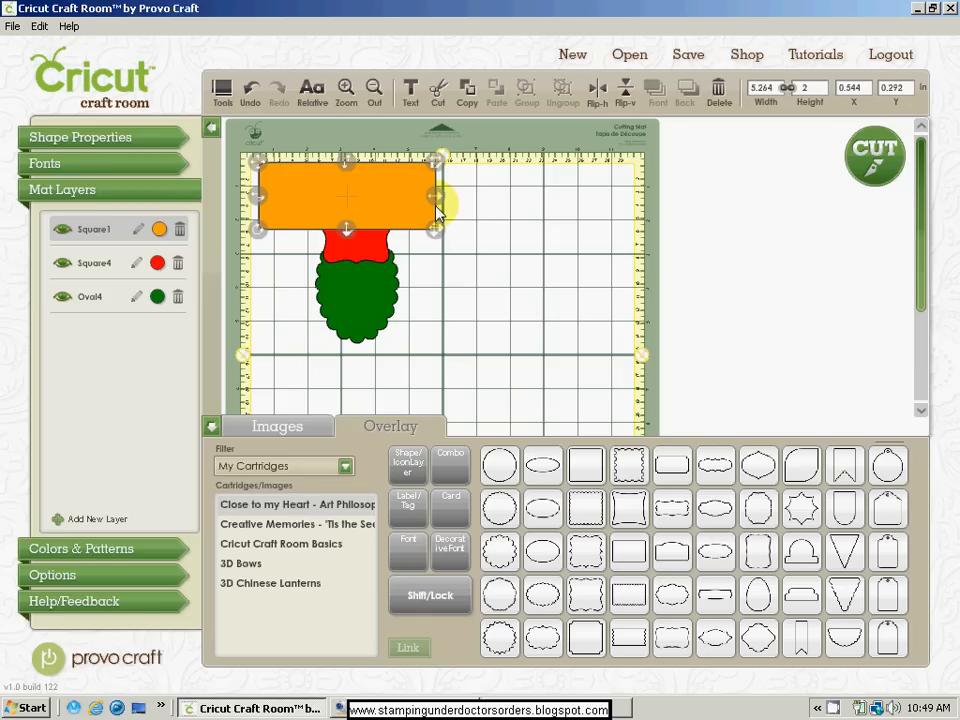
left_click(488, 284)
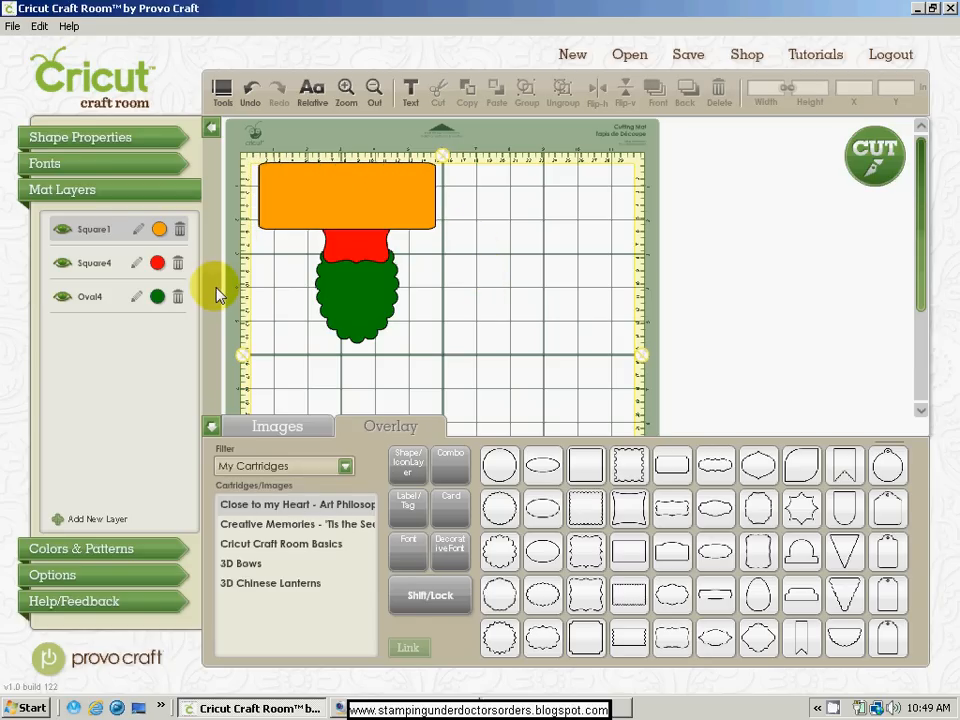
Change the Square1 layer's color to the basic white (255, 255, 255).
left_click(159, 229)
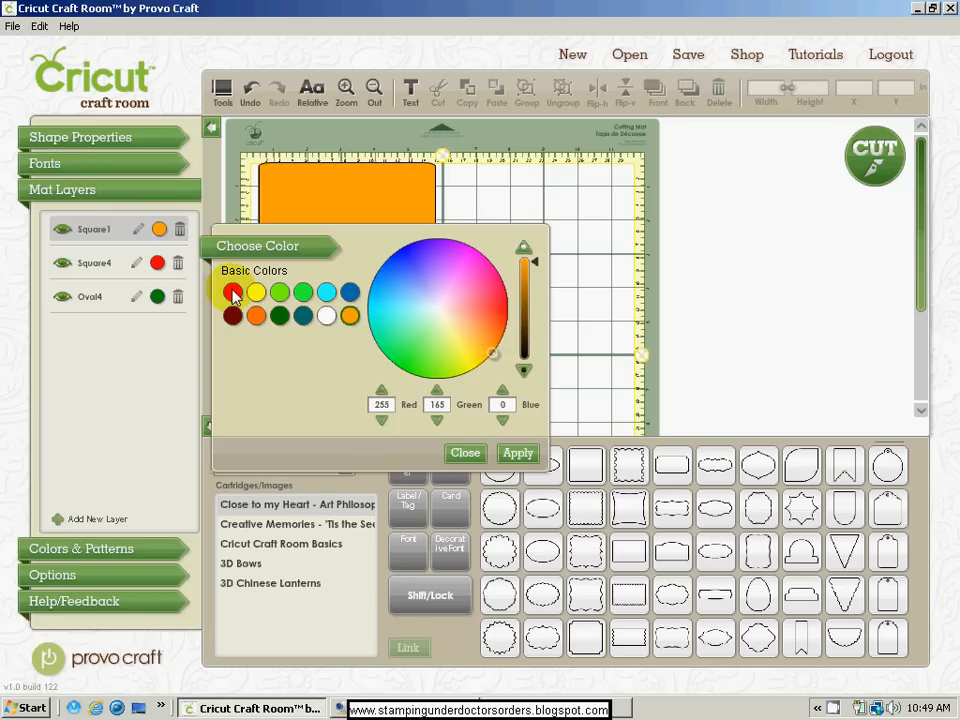
left_click(327, 316)
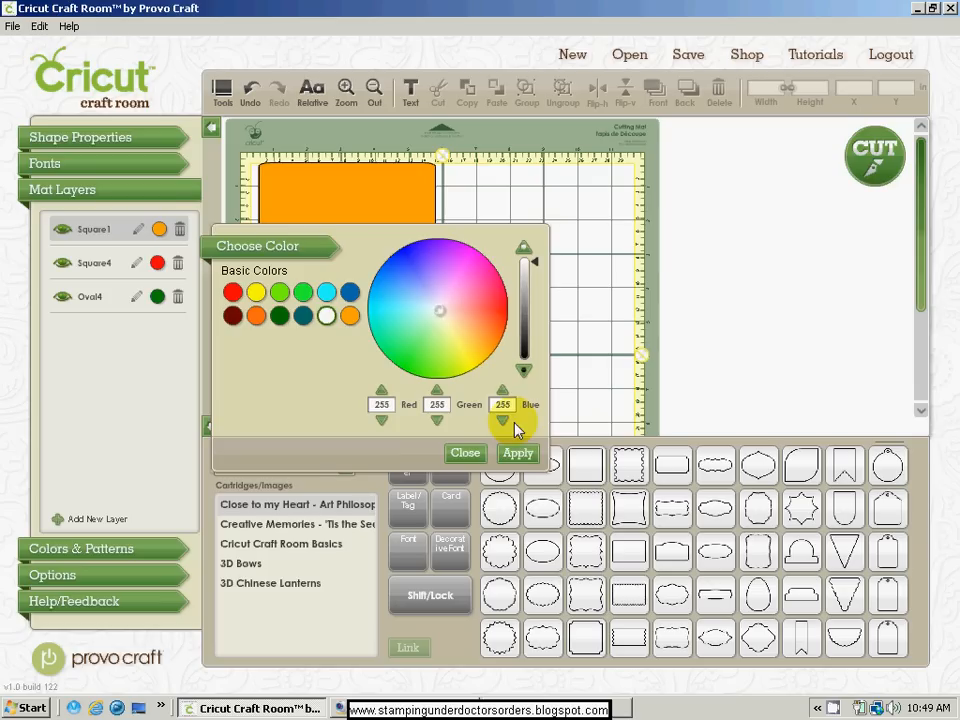
left_click(517, 453)
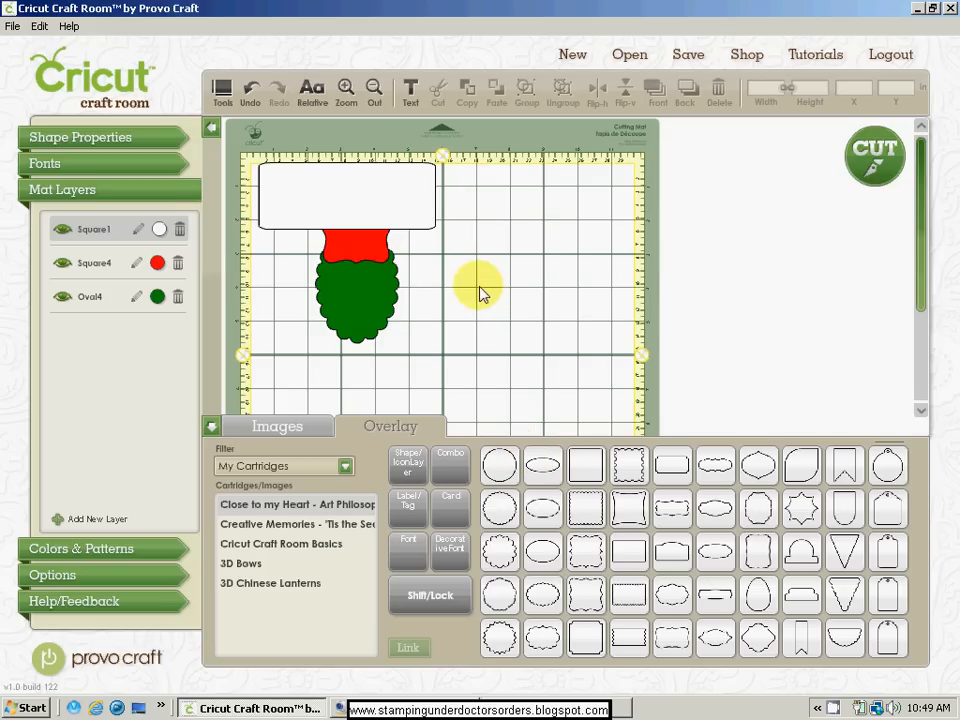
Nudge the green oval under the red square to about X 2.19, Y 2.21 in.
left_click(377, 296)
left_click_drag(377, 296, 372, 291)
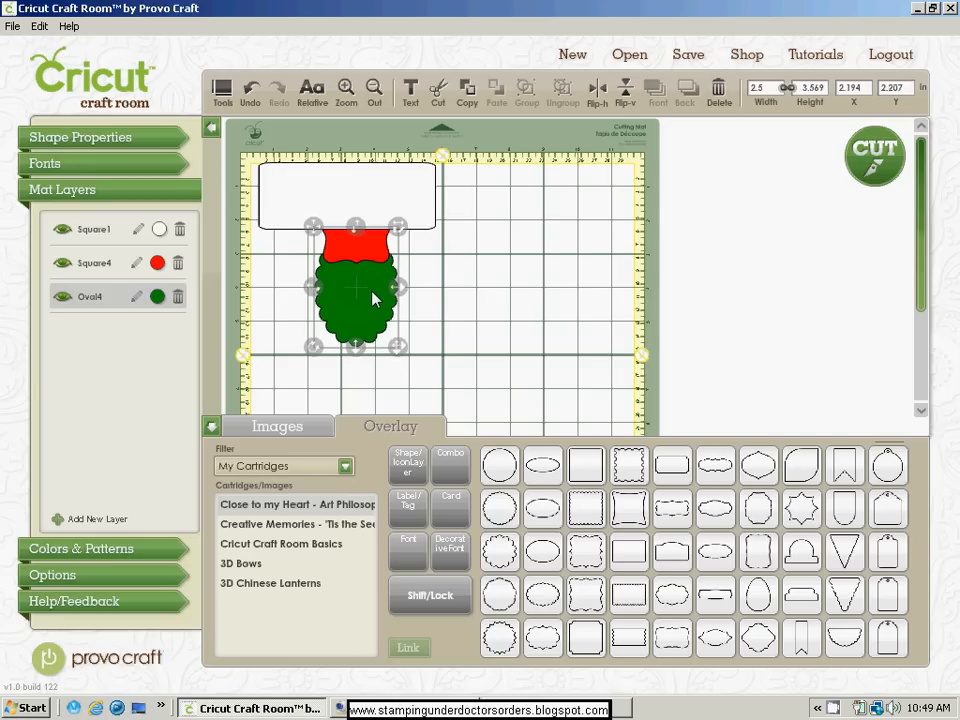
left_click(471, 273)
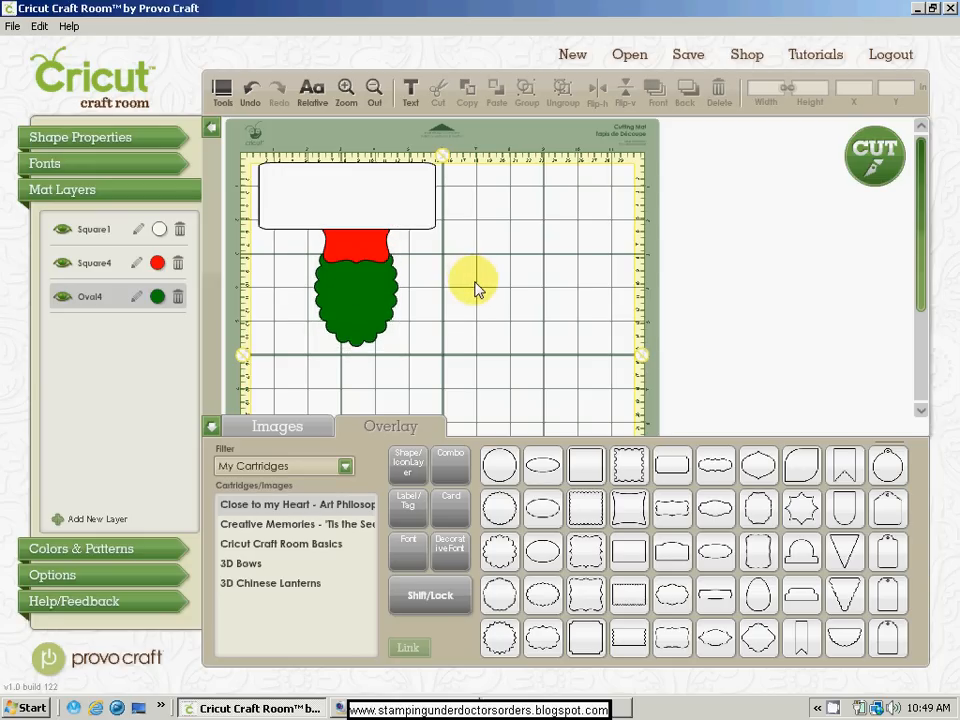
Add another Oval4 scalloped oval on a new layer and set its height to 1 in with proportions kept.
mouse_move(534, 514)
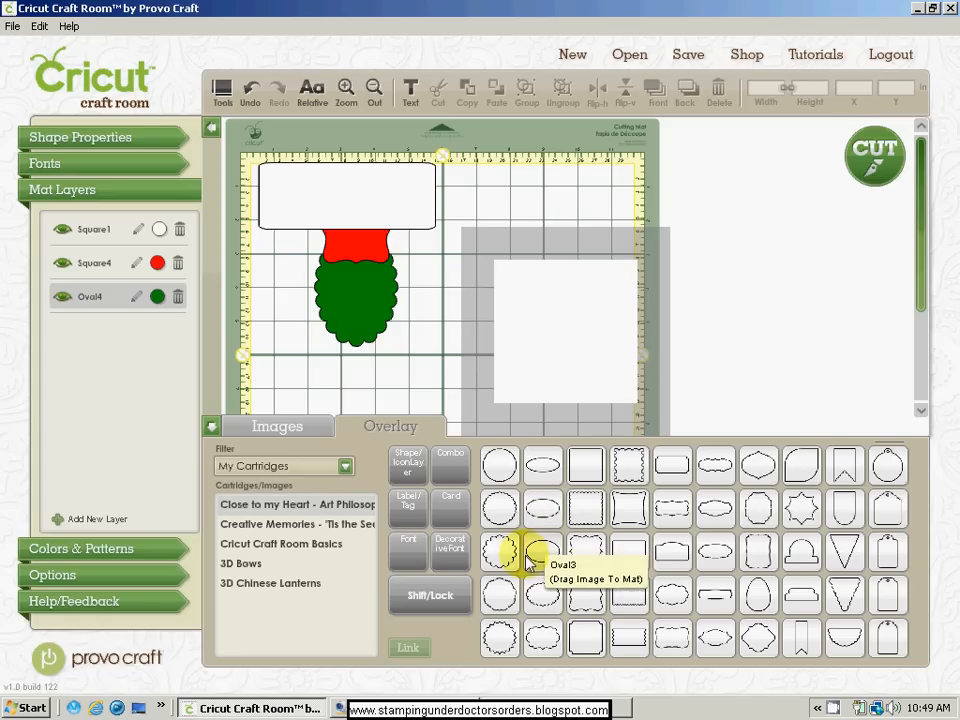
left_click(546, 600)
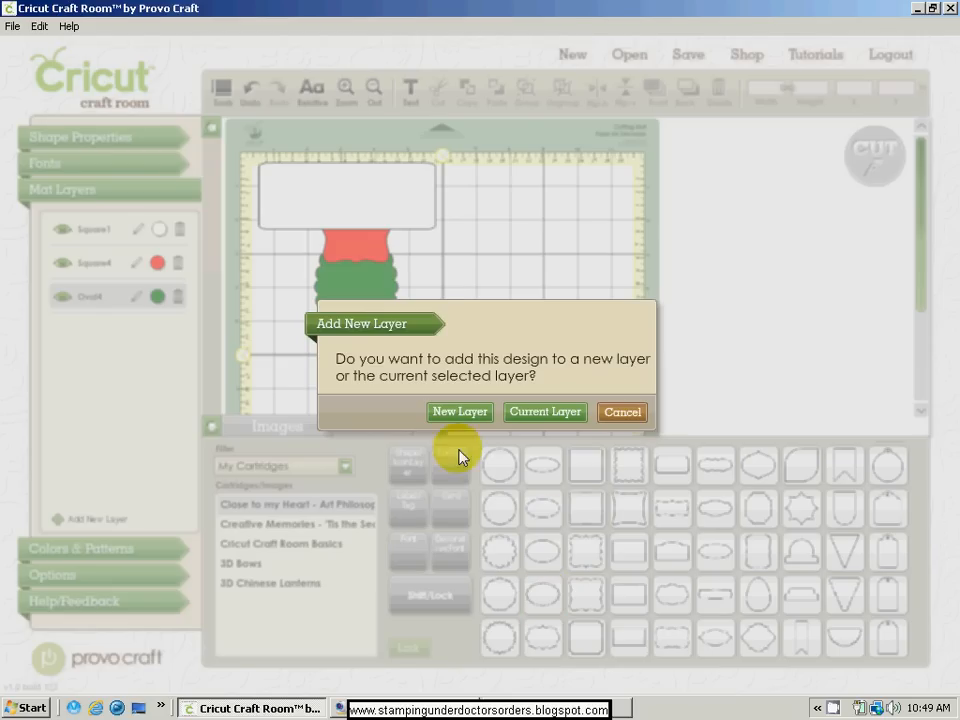
left_click(466, 411)
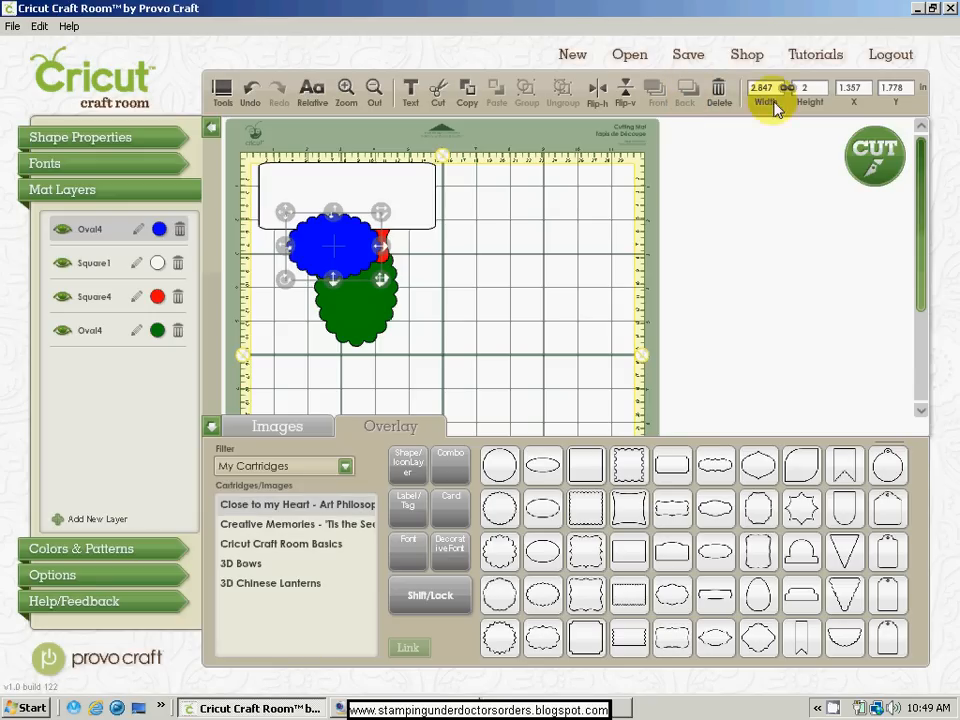
type("1")
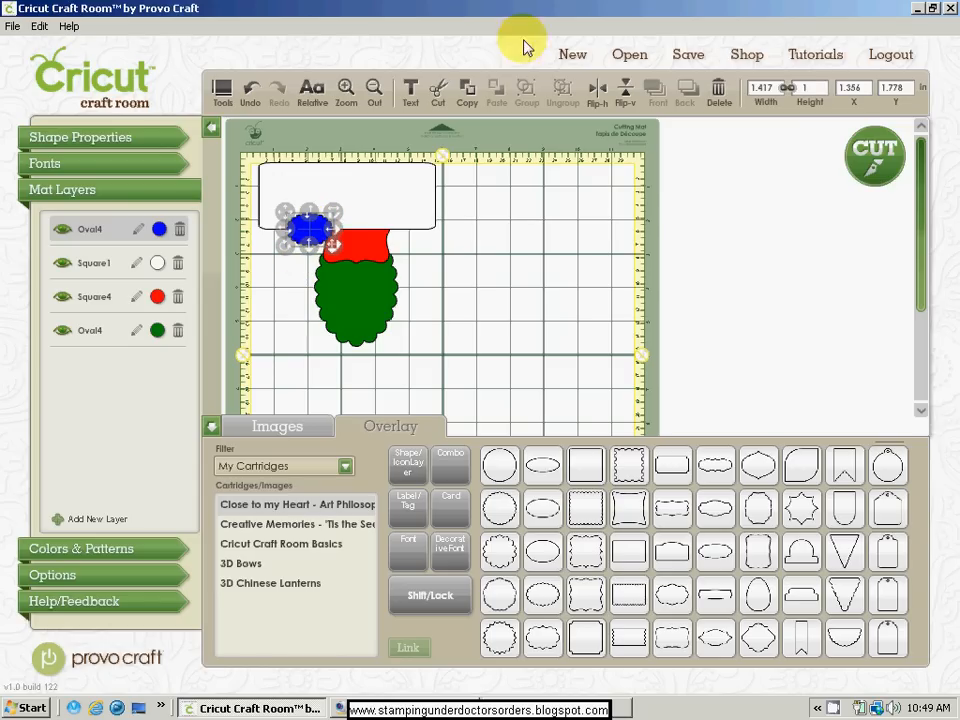
Add a second Oval4 scalloped oval to the current blue layer.
mouse_move(546, 608)
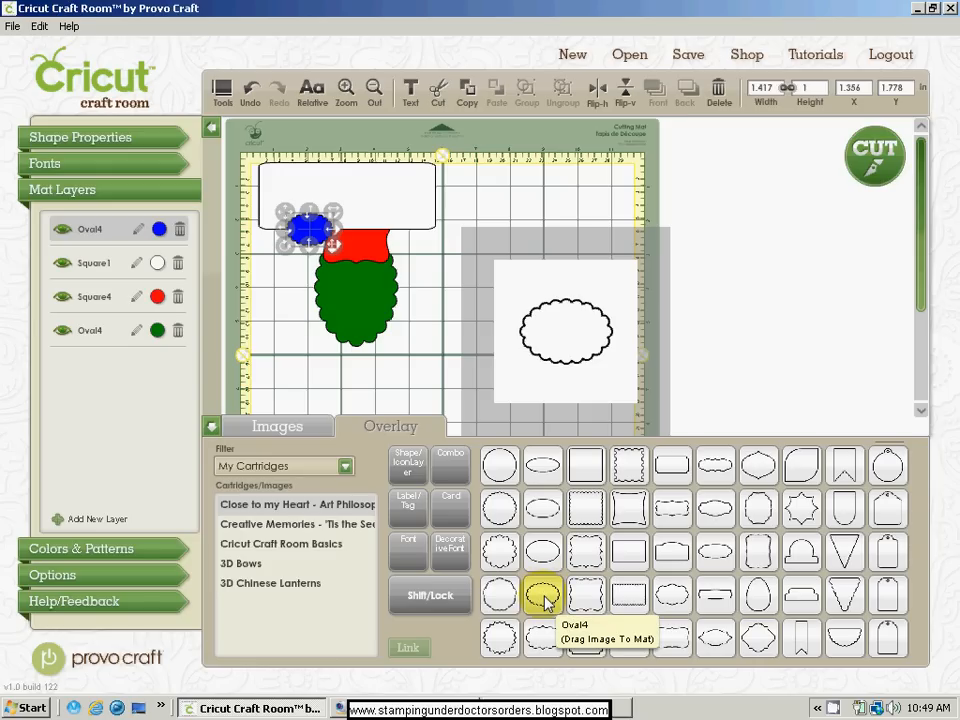
left_click(545, 598)
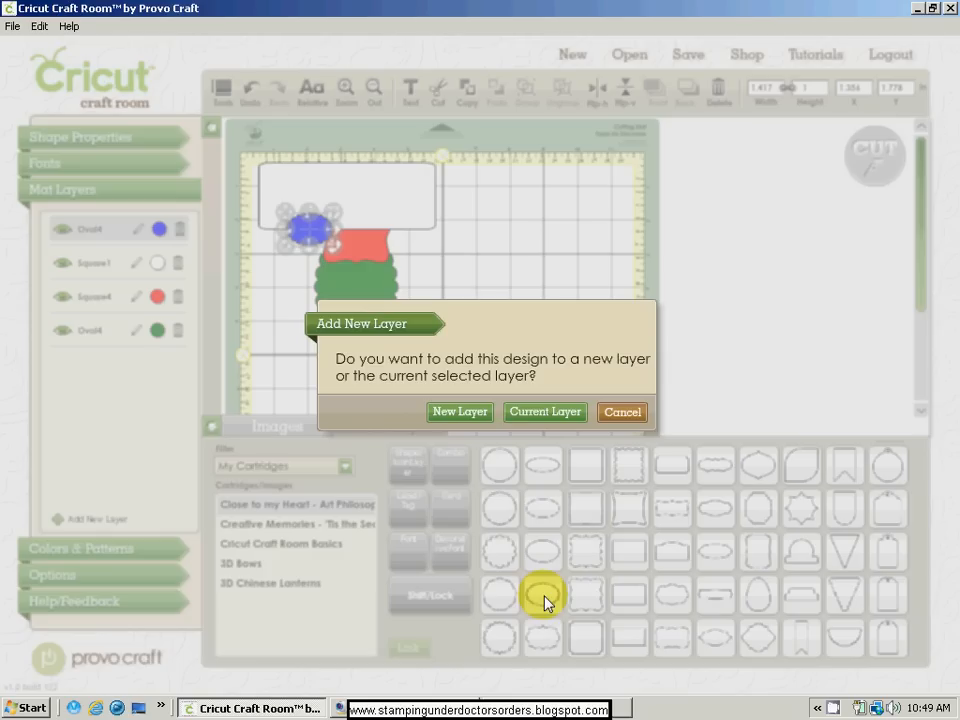
left_click(535, 420)
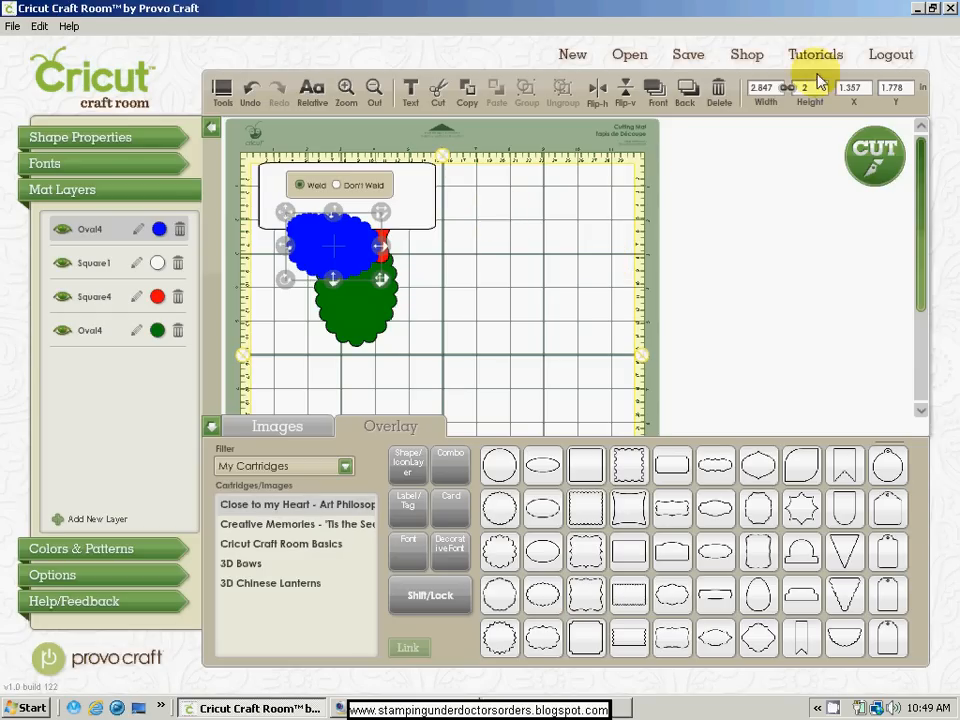
Set the second blue oval's height to 1 in with proportions kept and place the two ovals on either side of the green oval.
key("Return")
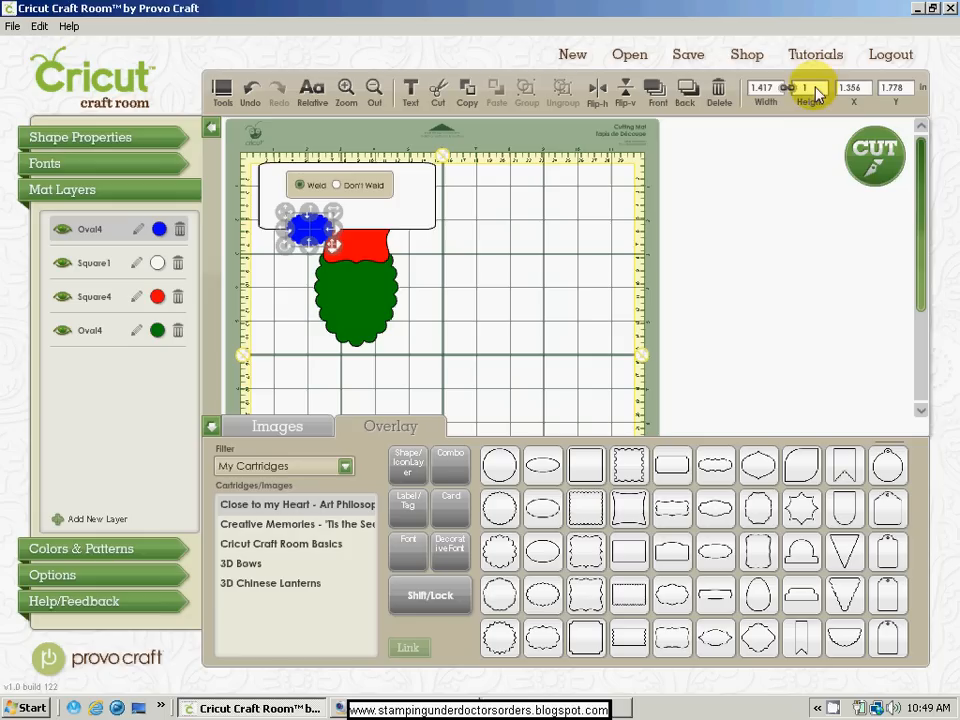
left_click_drag(311, 233, 289, 271)
left_click(395, 270)
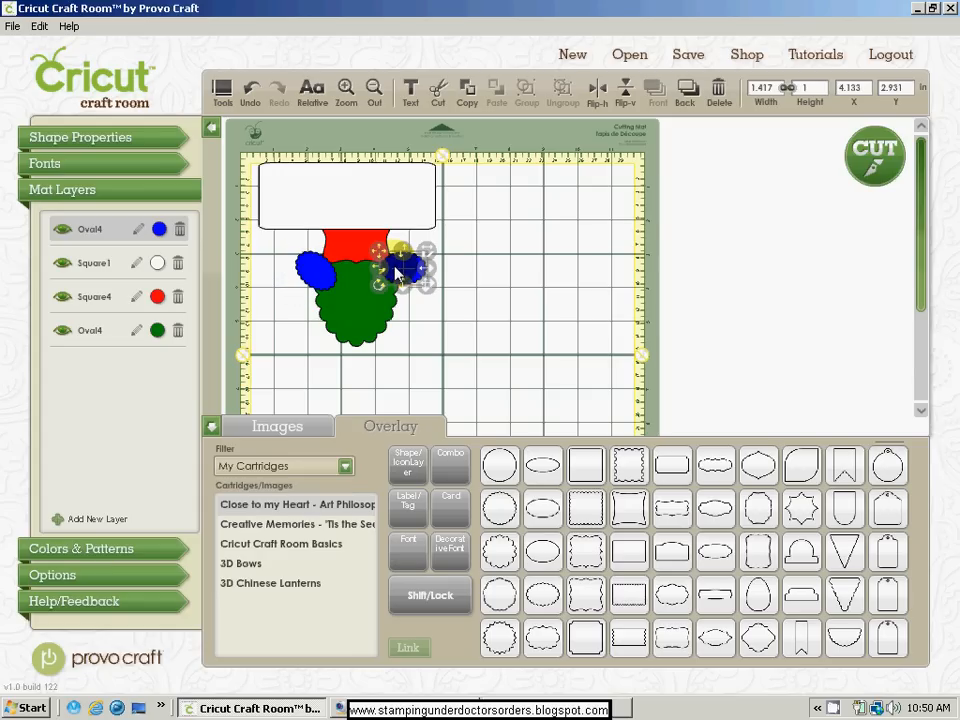
Tilt the right blue oval to mirror the left one and move both onto the green body's upper sides as wings.
left_click_drag(380, 289, 399, 311)
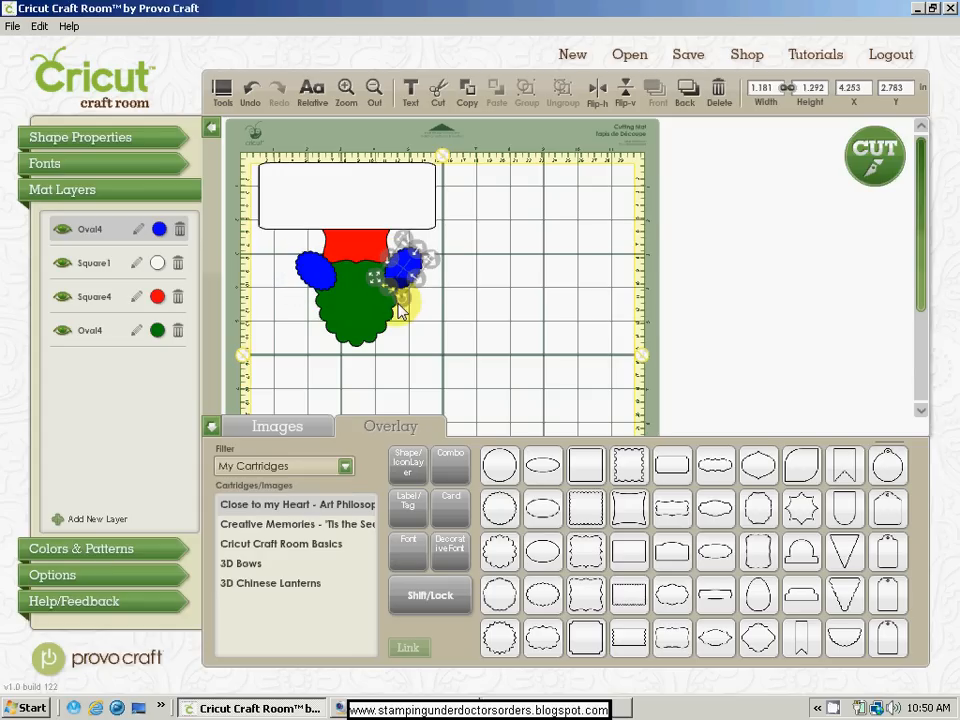
left_click_drag(414, 262, 398, 272)
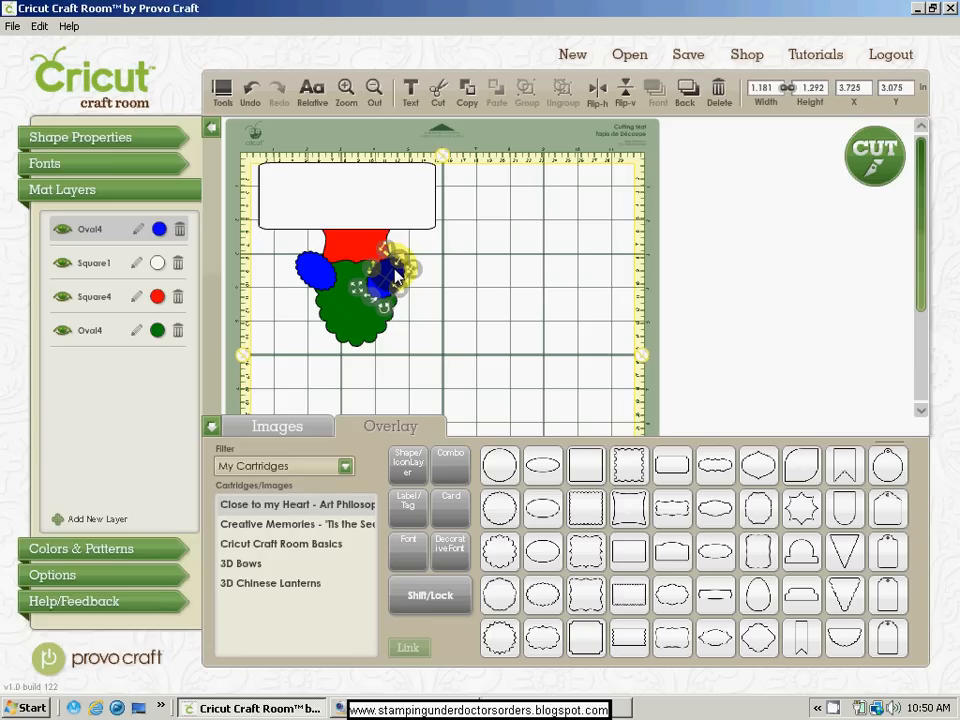
left_click_drag(318, 271, 333, 273)
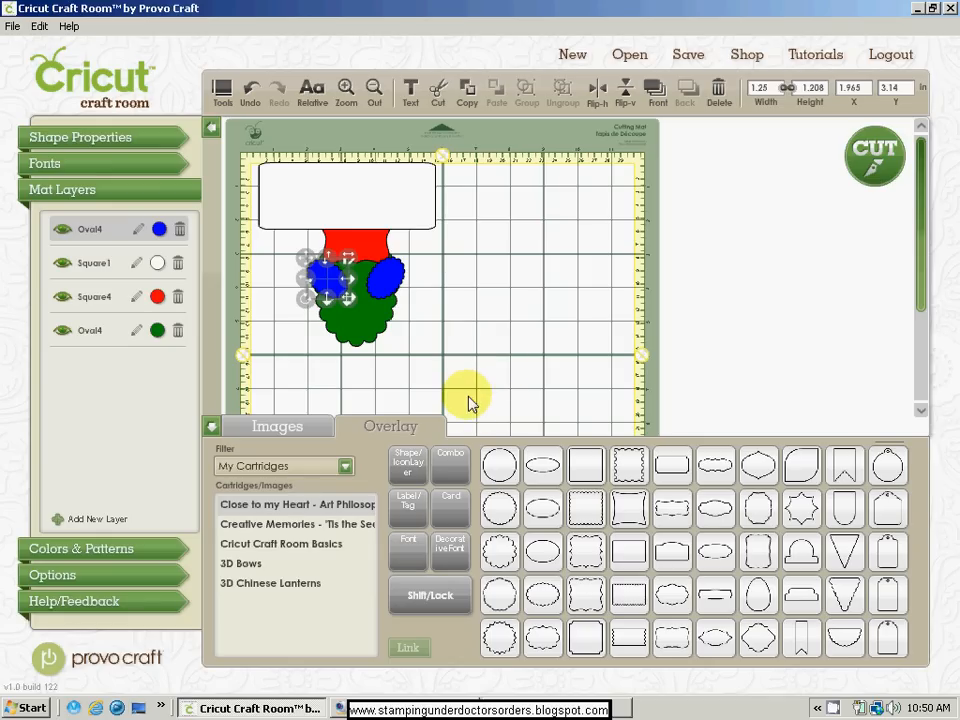
Add the Tab1 shape on a new layer and set its height to 1.5 in with proportions kept.
mouse_move(646, 578)
mouse_move(813, 558)
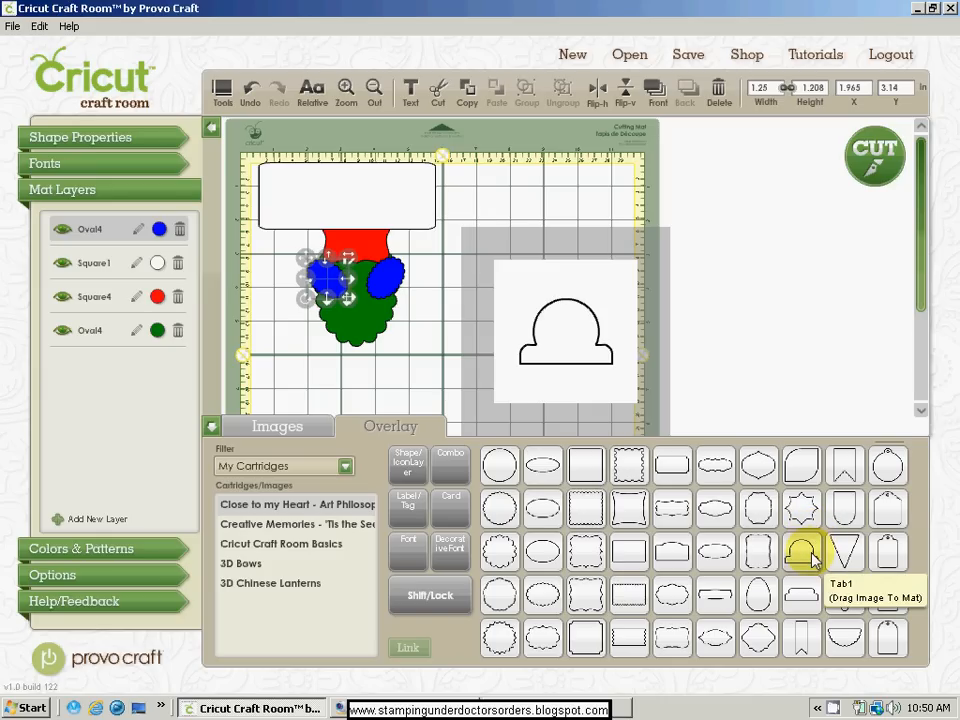
left_click_drag(813, 558, 703, 386)
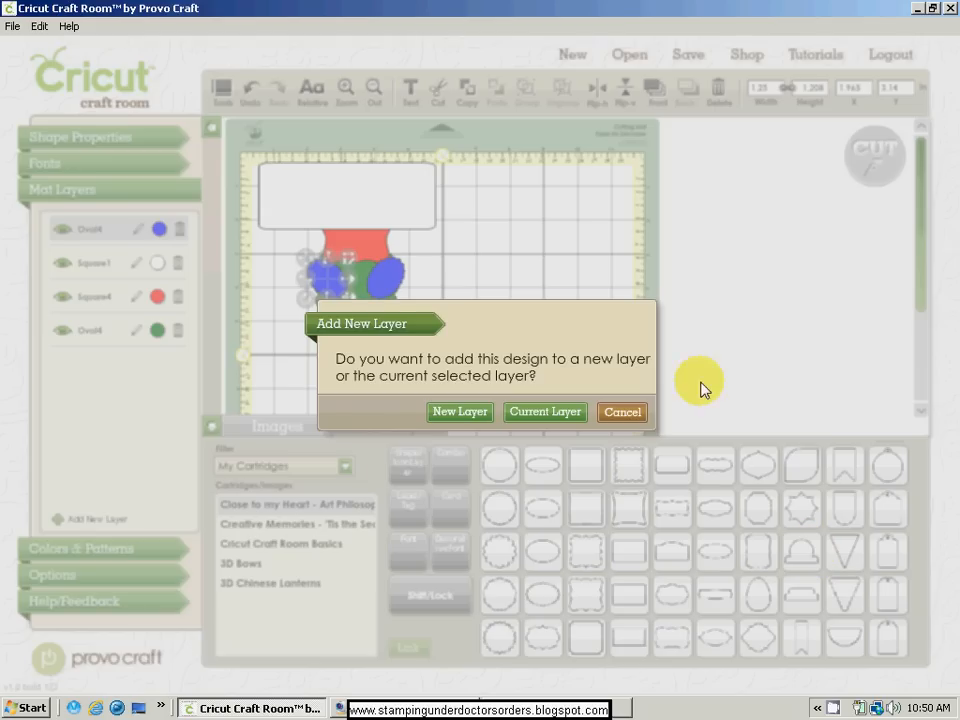
left_click(469, 412)
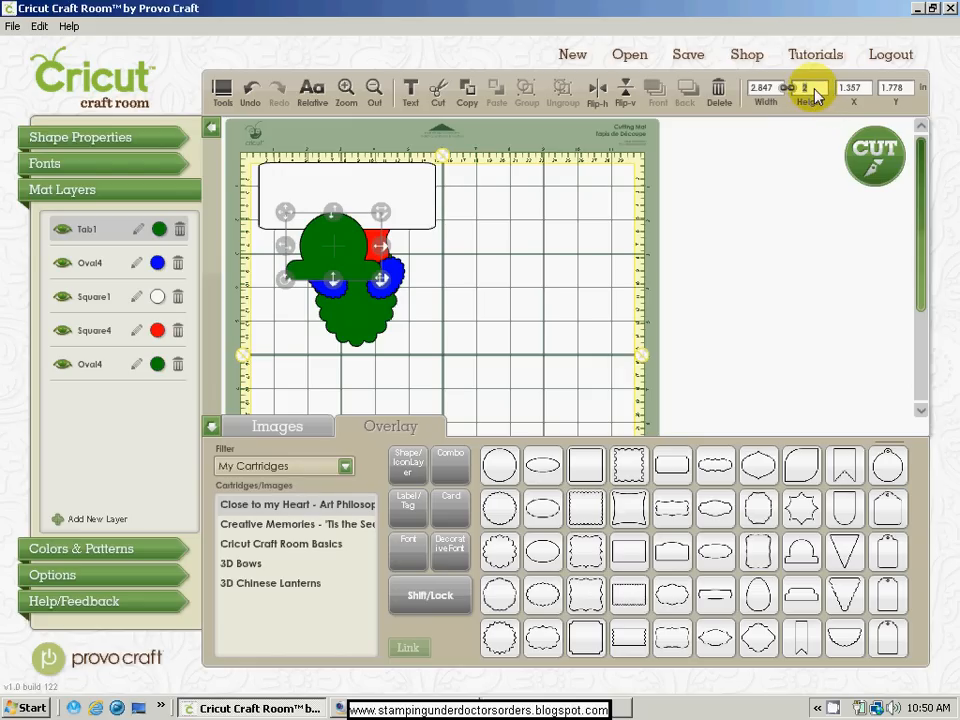
key("Return")
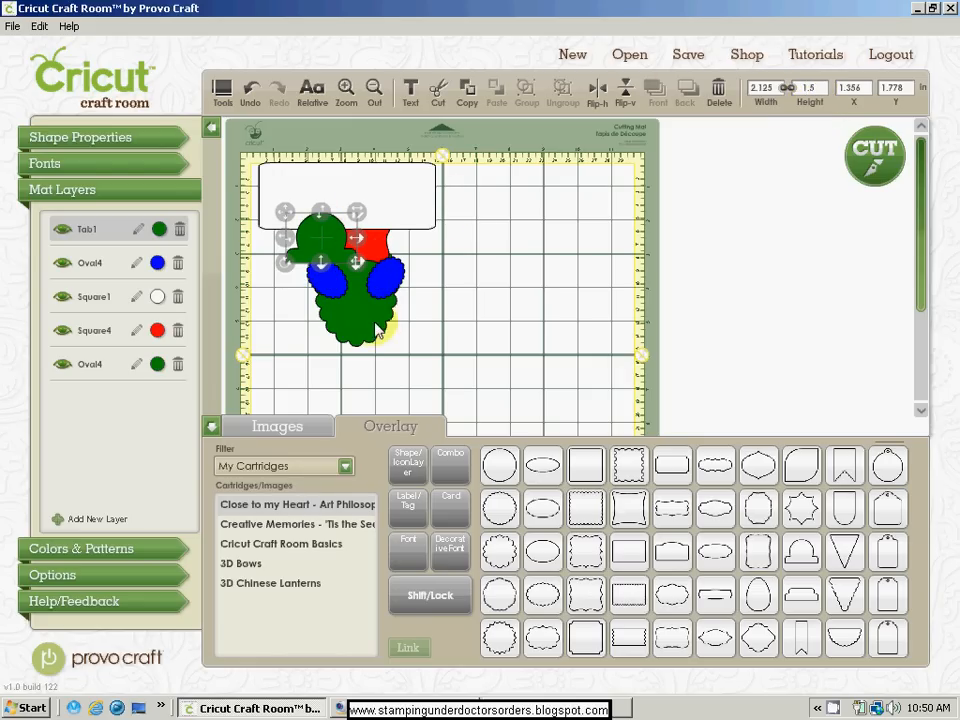
Place the tab at the base of the green oval as feet and reorder its layer below the green Oval4 layer.
left_click_drag(322, 248, 356, 336)
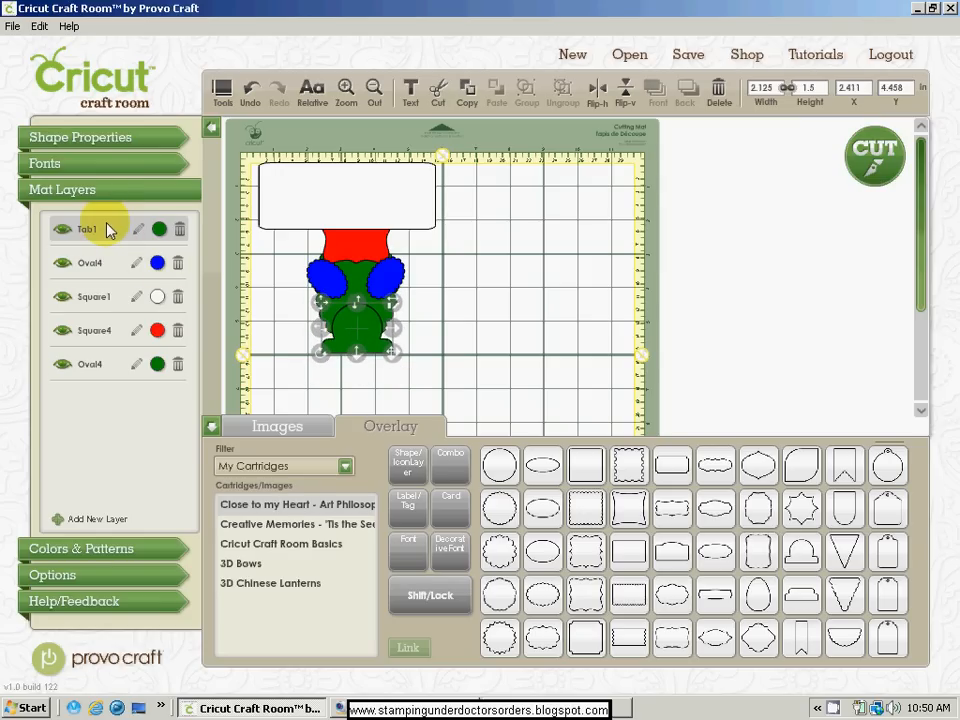
left_click_drag(107, 228, 105, 384)
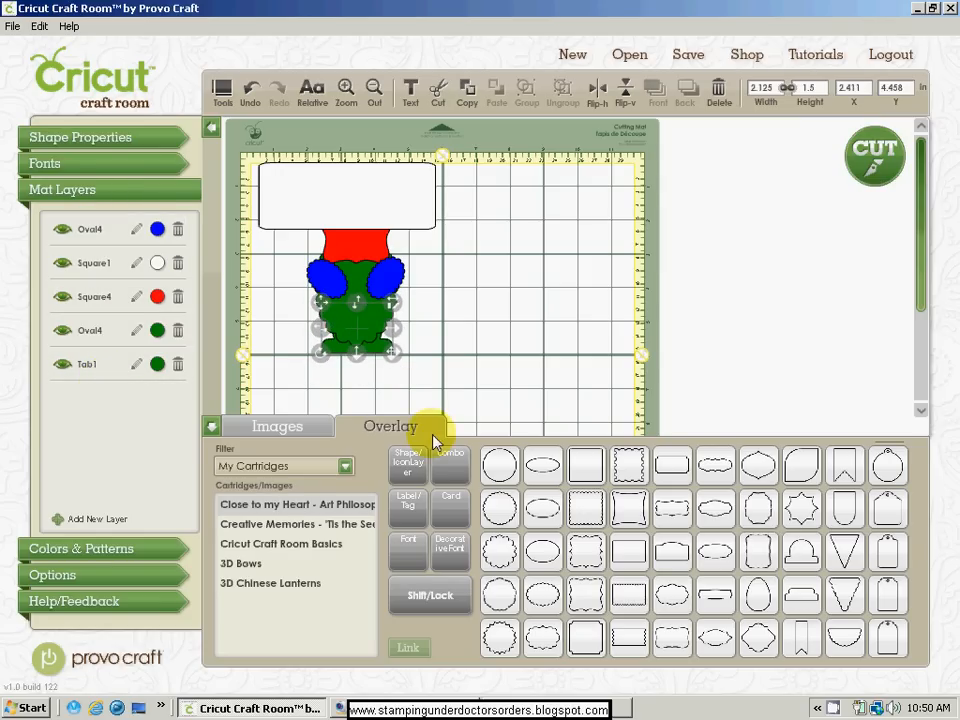
left_click(377, 349)
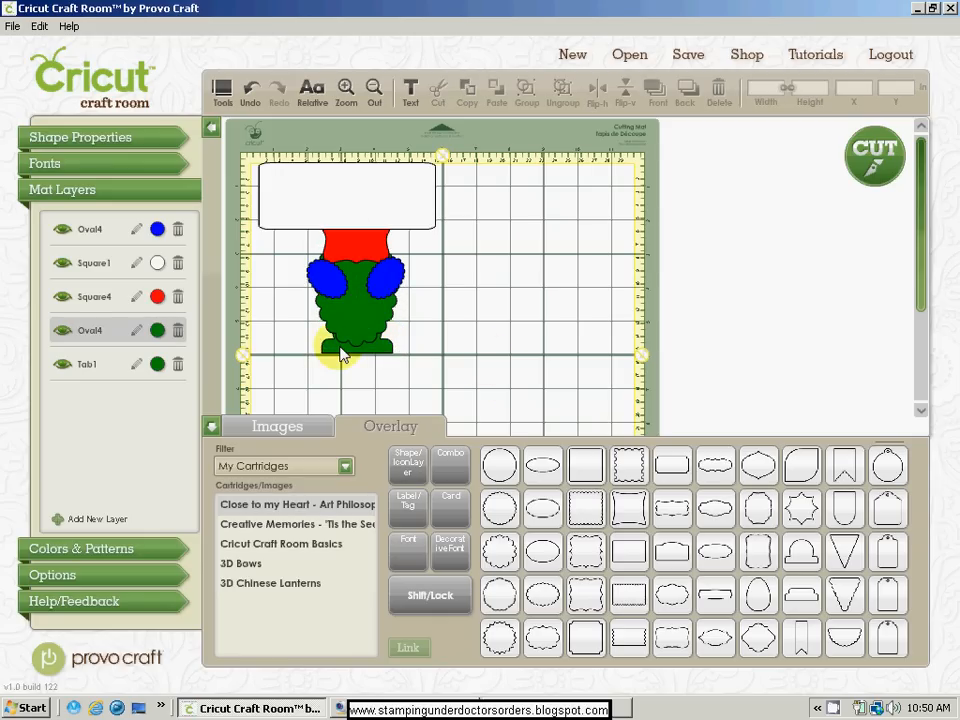
Nudge the Tab1 feet slightly upward beneath the green oval.
left_click(340, 352)
key("Up")
key("Up")
key("Up")
key("Up")
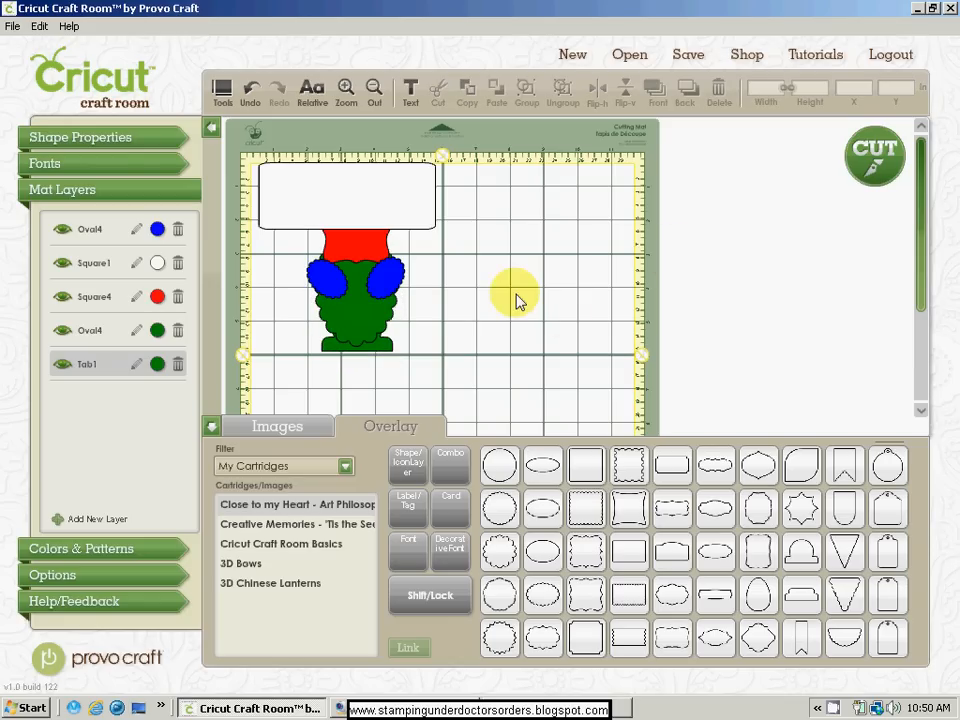
Lower both blue wings slightly, the left to about Y 3.24 in and the right to about X 3.70, Y 3.28 in.
left_click(333, 288)
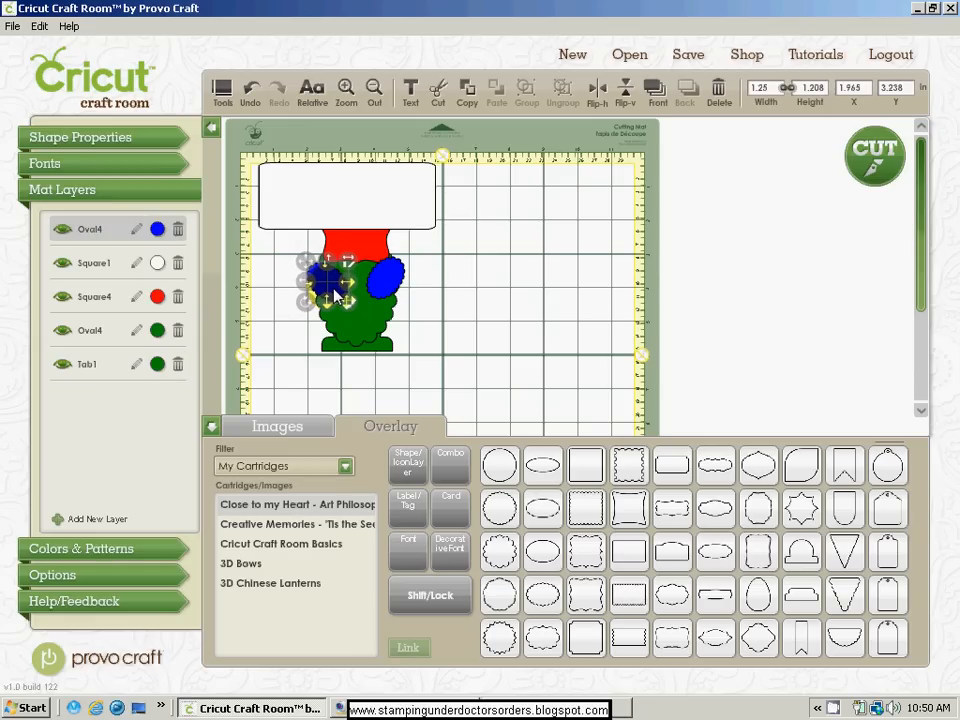
left_click_drag(335, 288, 386, 283)
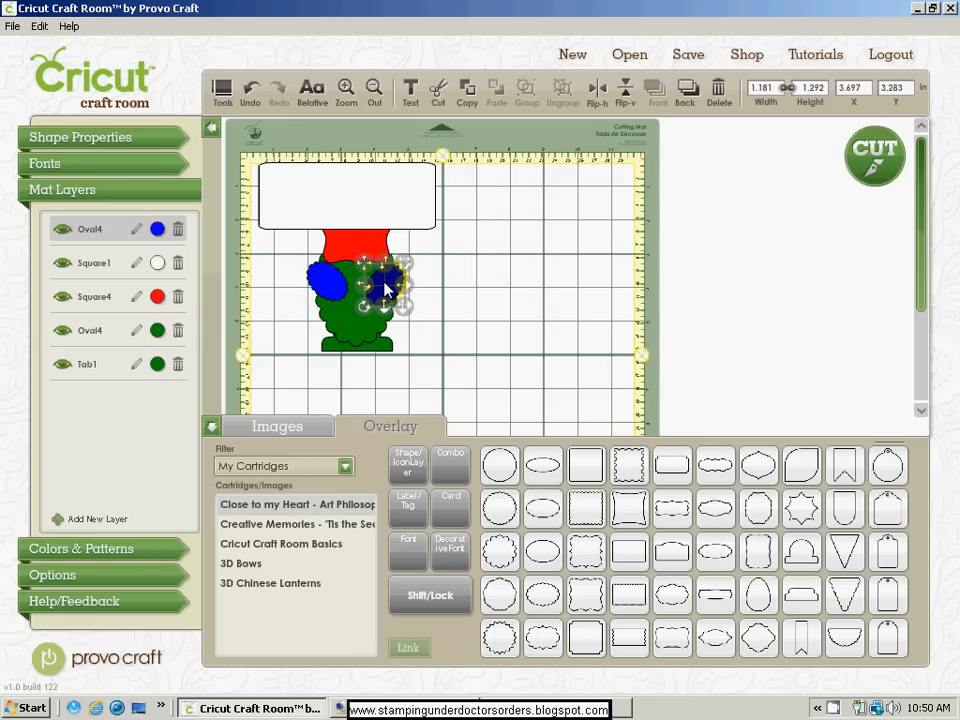
left_click(443, 289)
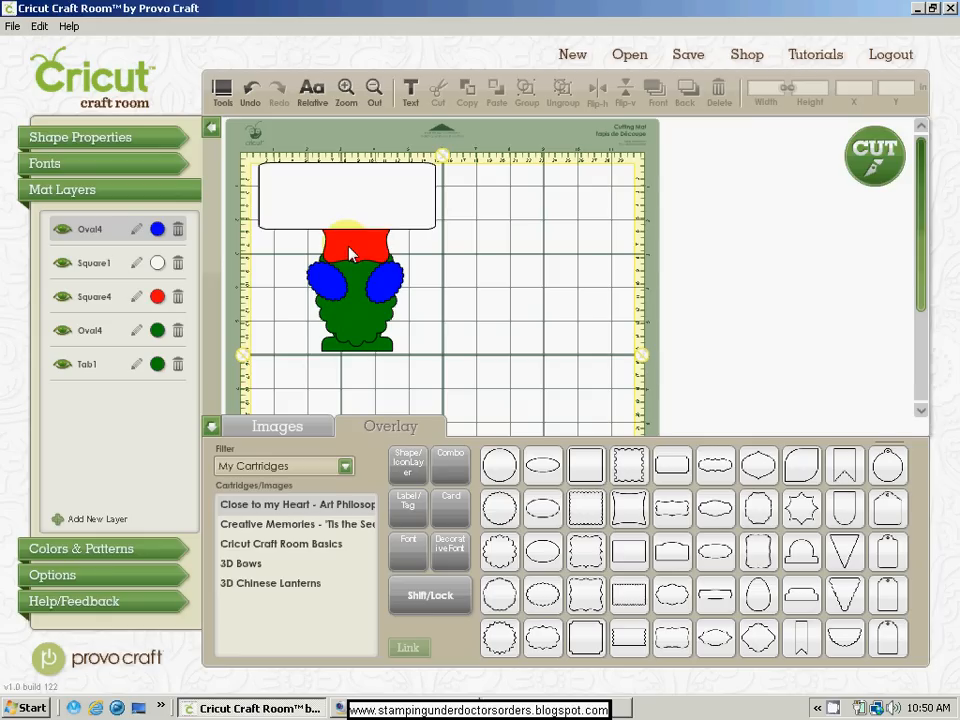
left_click(438, 385)
Add the narrow Heart2 shape from the cartridge's shifted characters on a new layer and set its height to 0.75 in with proportions kept.
left_click(418, 608)
mouse_move(722, 567)
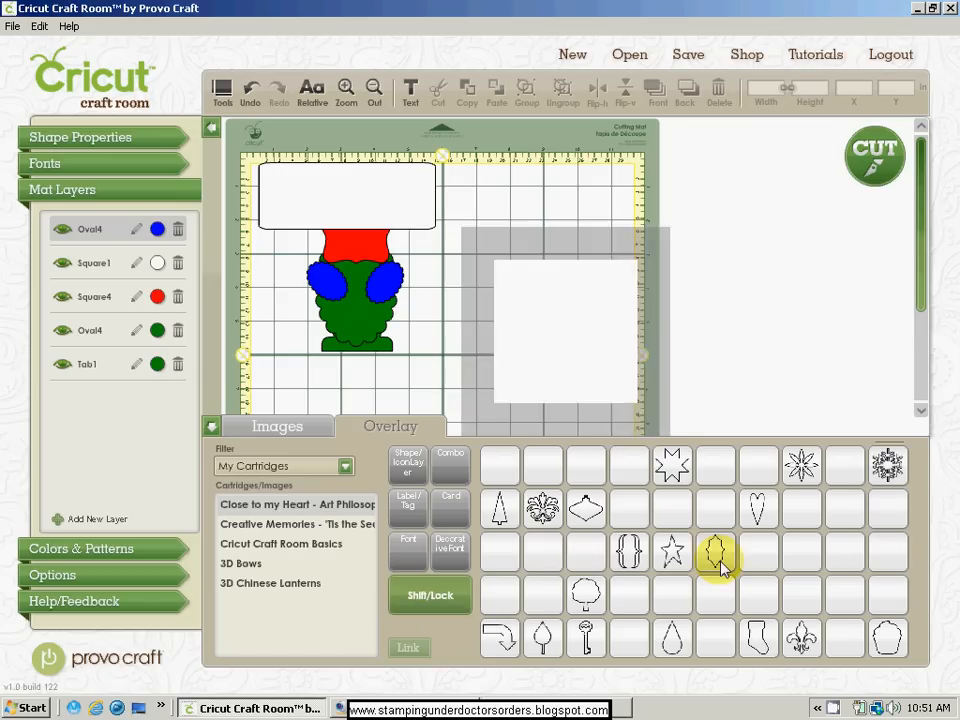
left_click(760, 515)
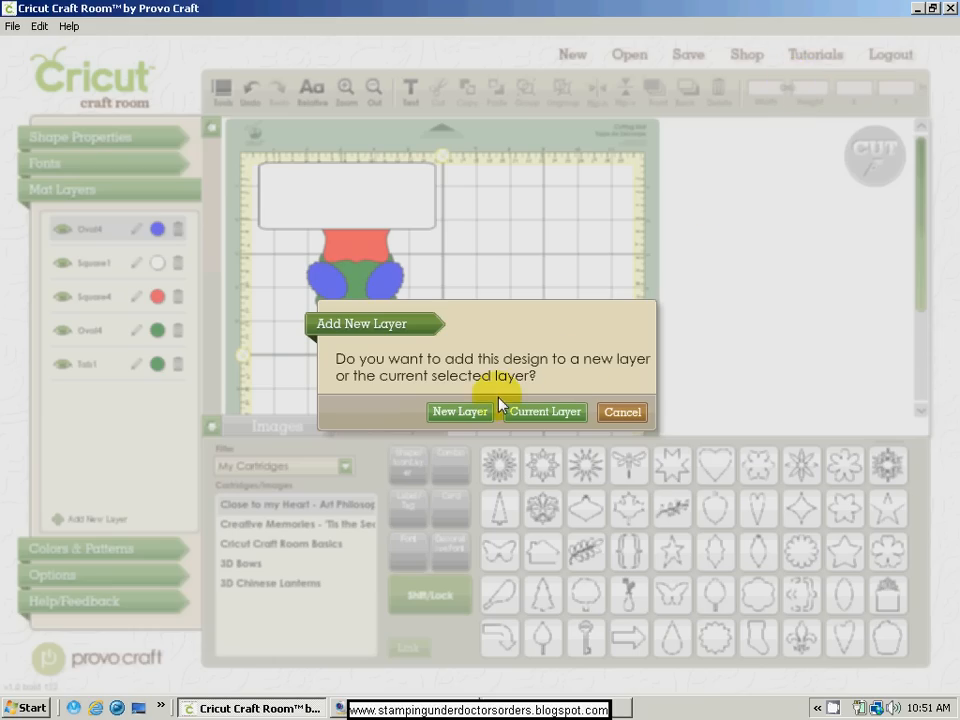
left_click(472, 411)
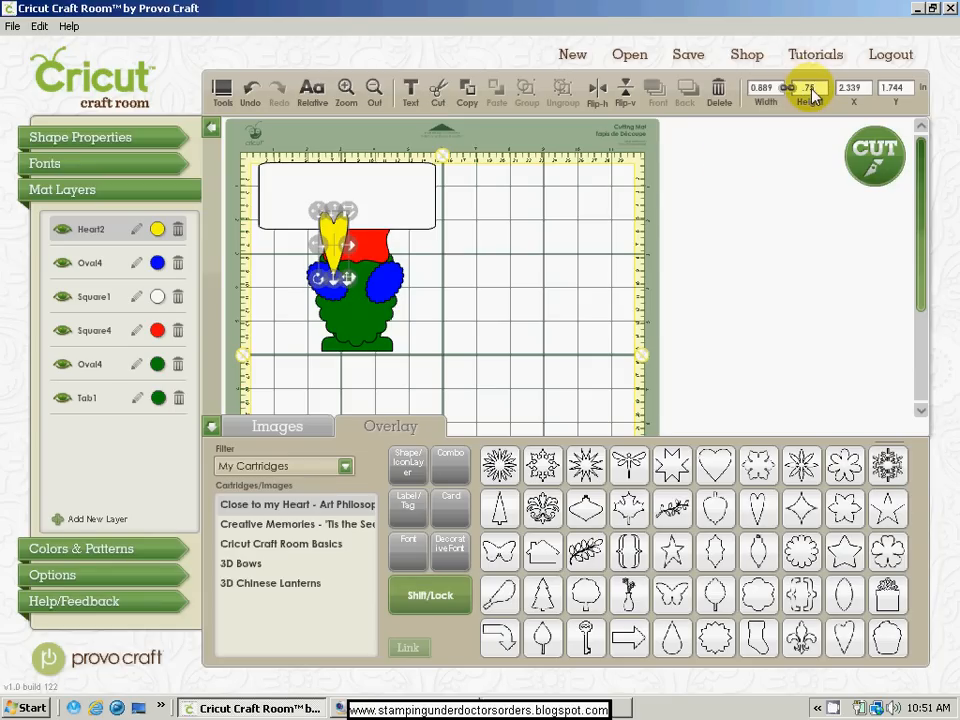
key("Return")
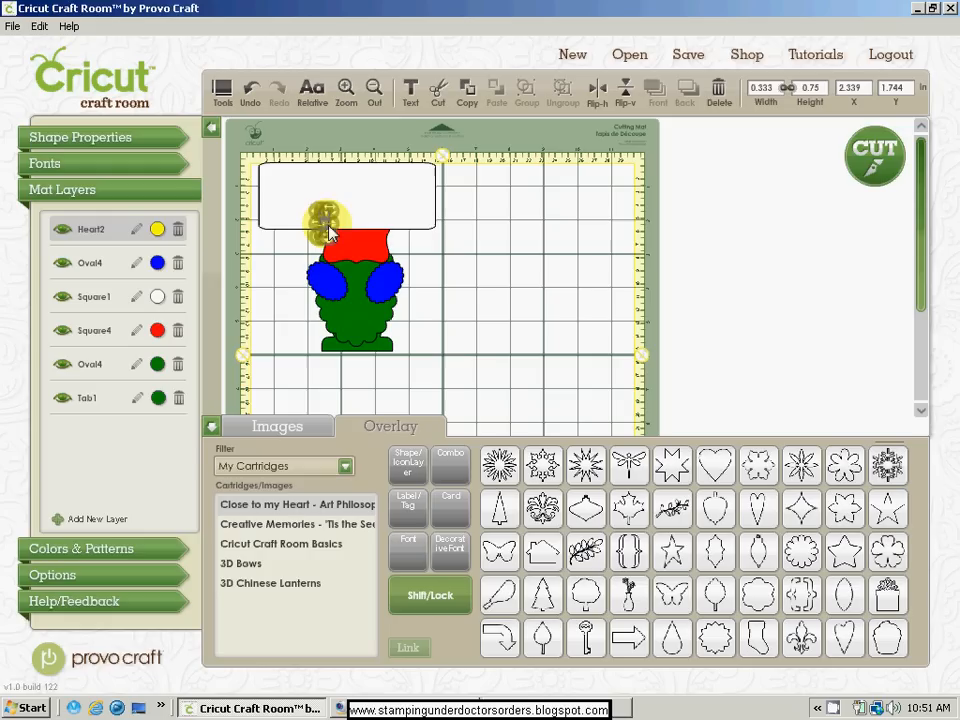
Place the yellow heart as a beak over the red square's lower edge at about X 3.26, Y 2.83 in.
mouse_move(328, 226)
left_mouse_down()
mouse_move(335, 234)
mouse_move(321, 233)
left_mouse_up()
left_click(253, 95)
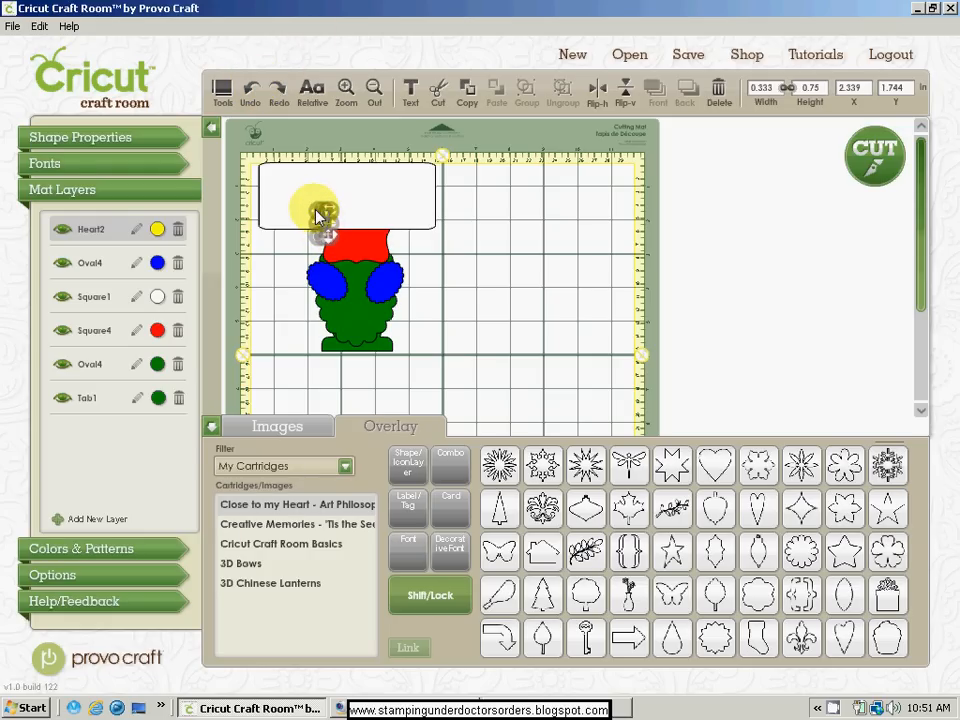
left_click_drag(316, 216, 354, 257)
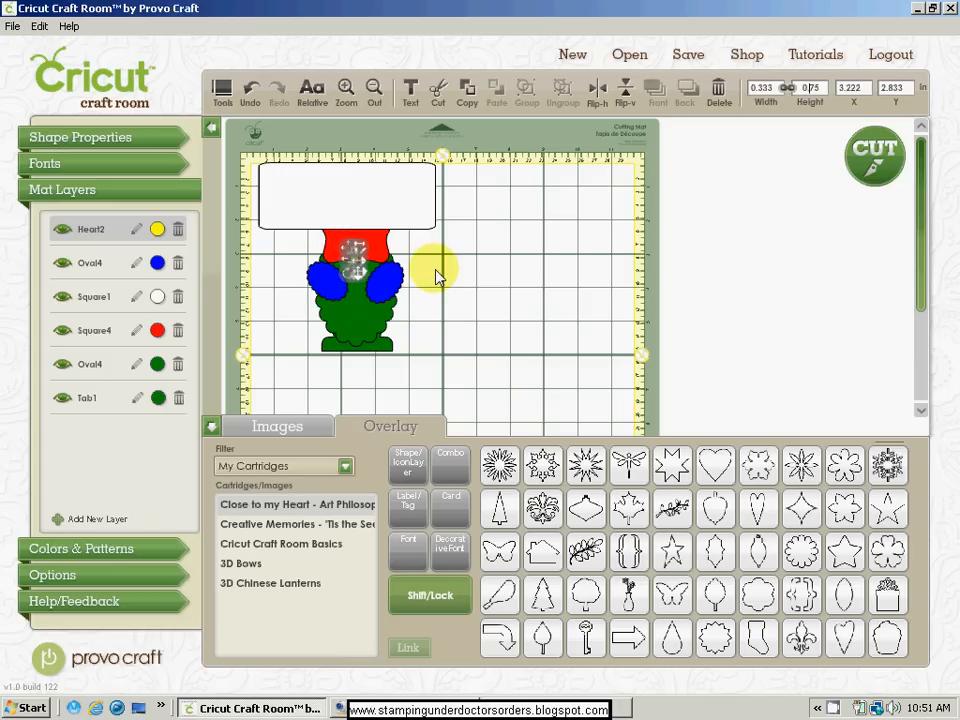
left_click(436, 277)
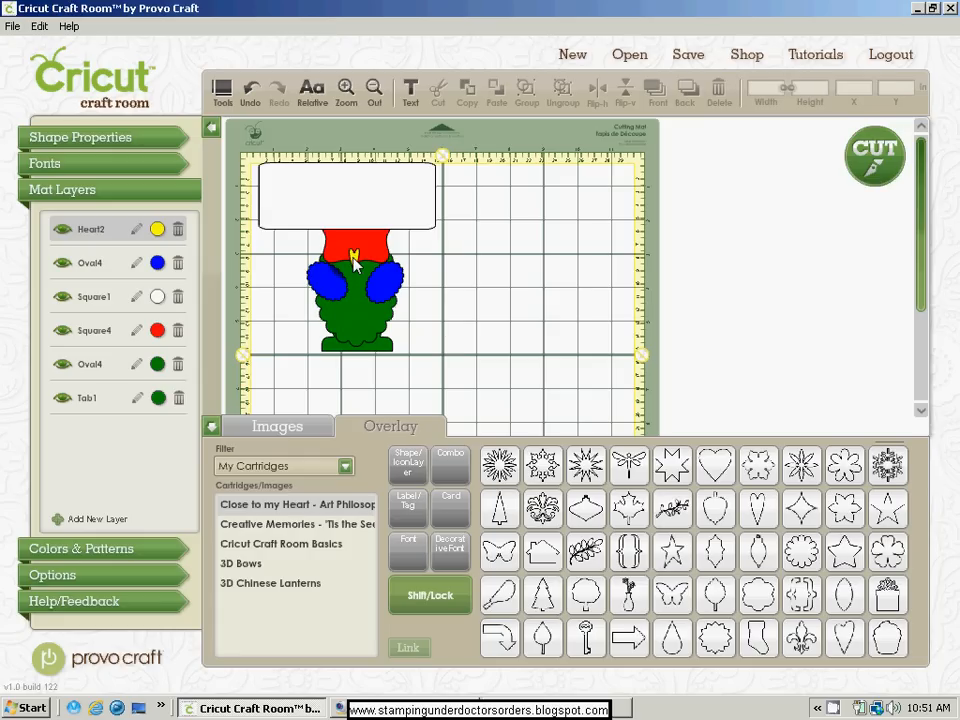
left_click_drag(354, 262, 355, 262)
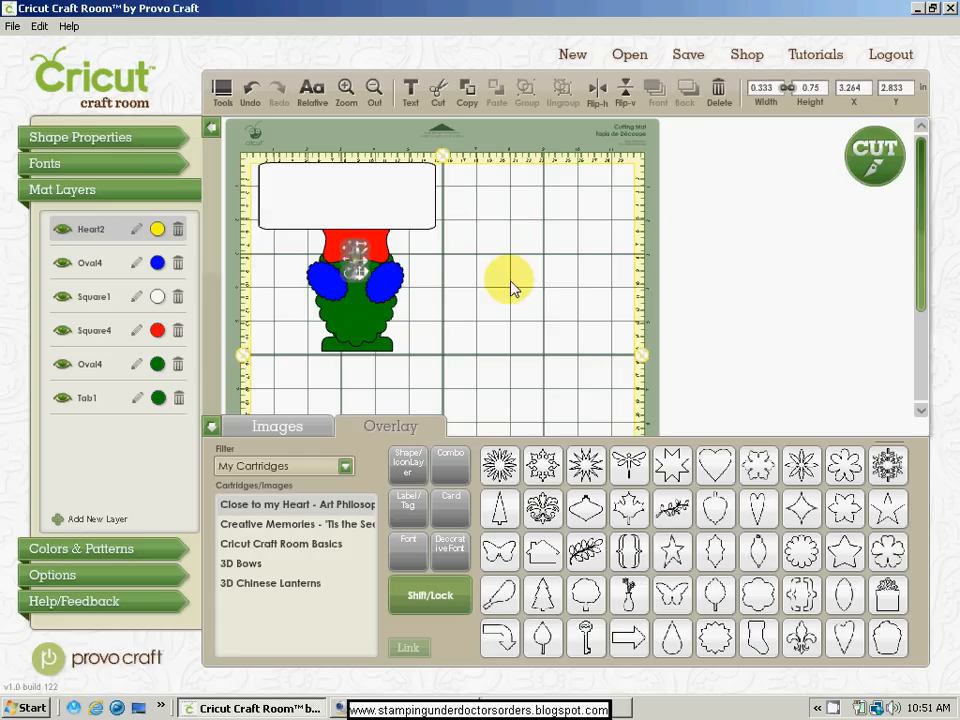
left_click(447, 345)
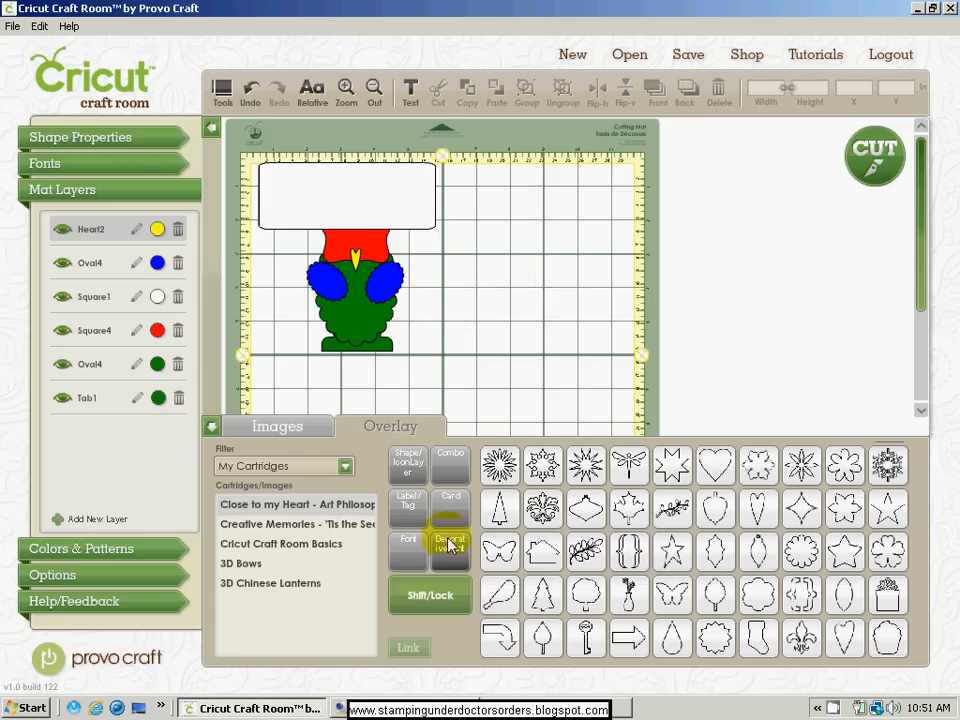
Add the unshifted Circle1 shape on a new layer and set its height to 0.75 in with proportions kept.
left_click(425, 603)
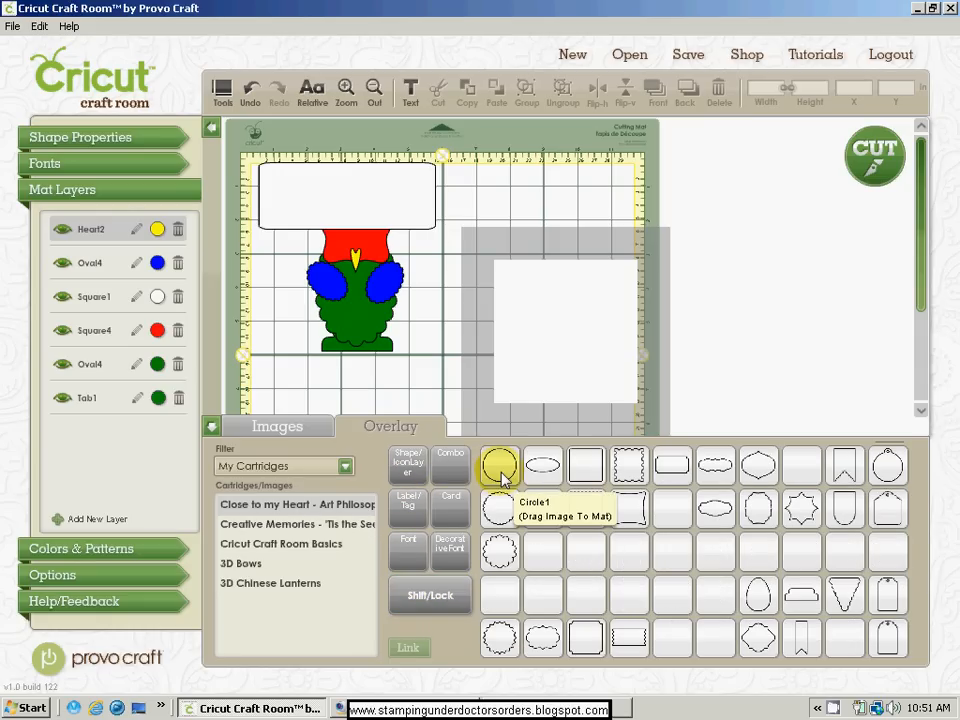
left_click(502, 477)
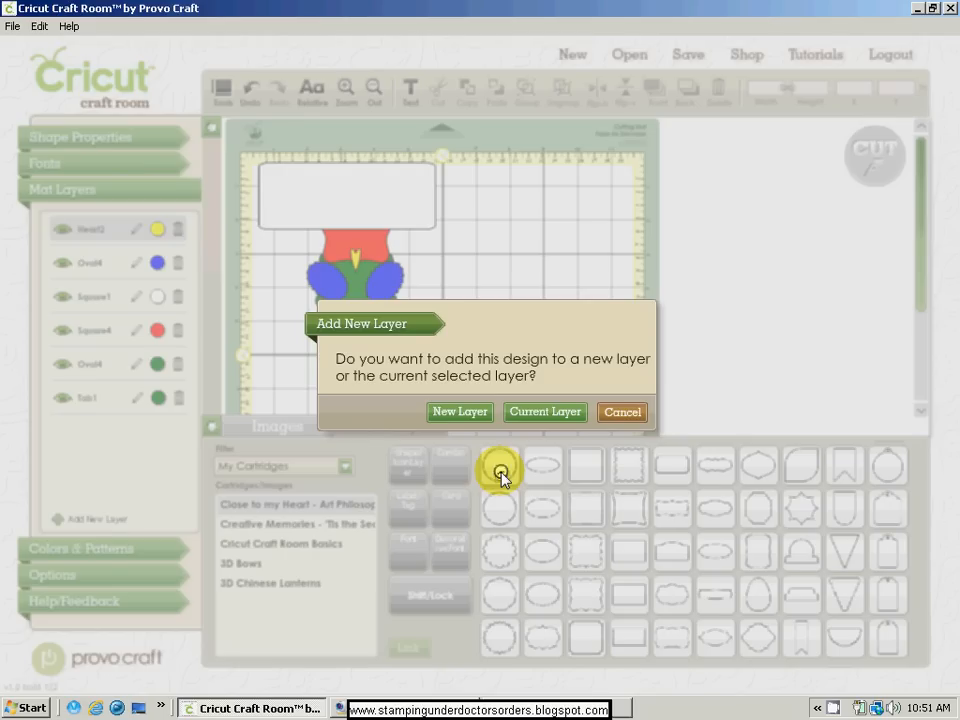
left_click(459, 412)
mouse_move(496, 477)
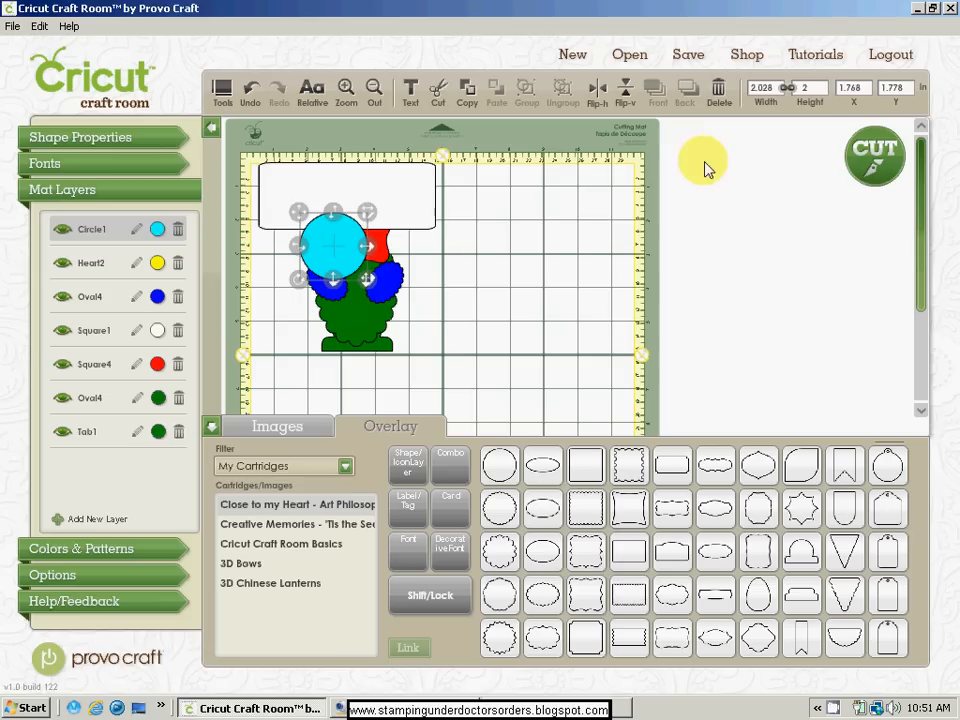
double_click(815, 89)
type("0.75")
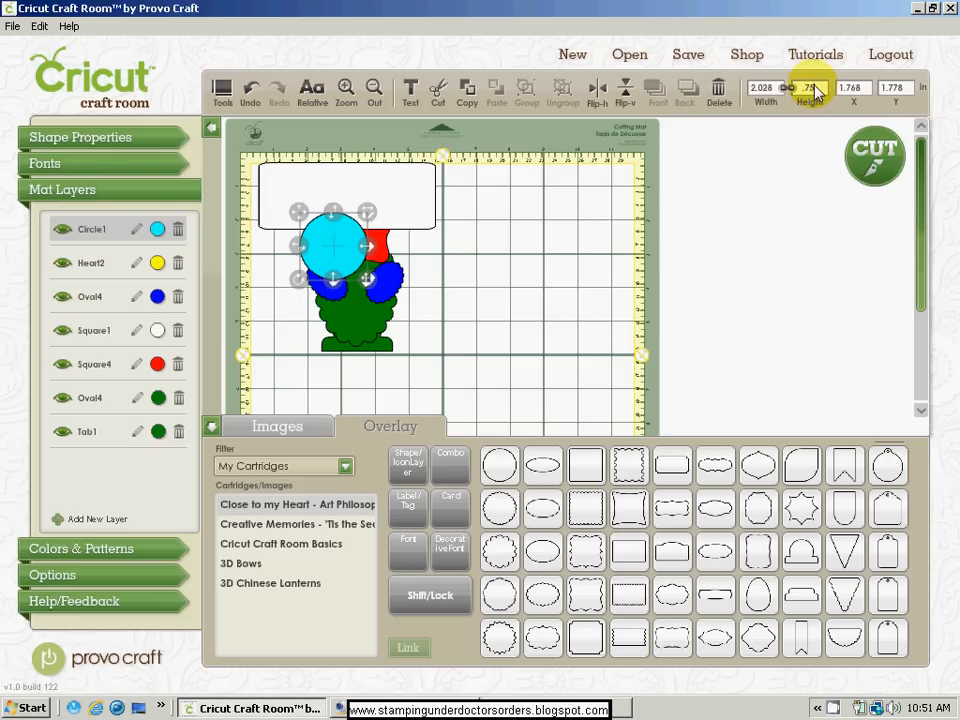
key("Return")
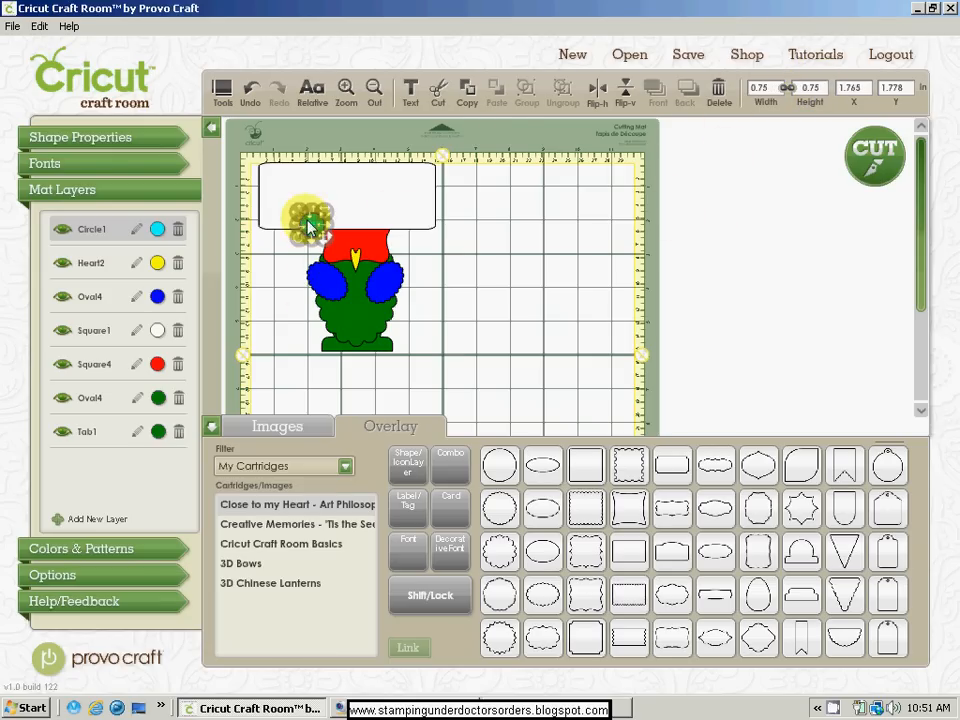
Duplicate the circle and place both as eyes on the red square, the left one at about X 2.63, Y 2.31 in.
left_click(470, 93)
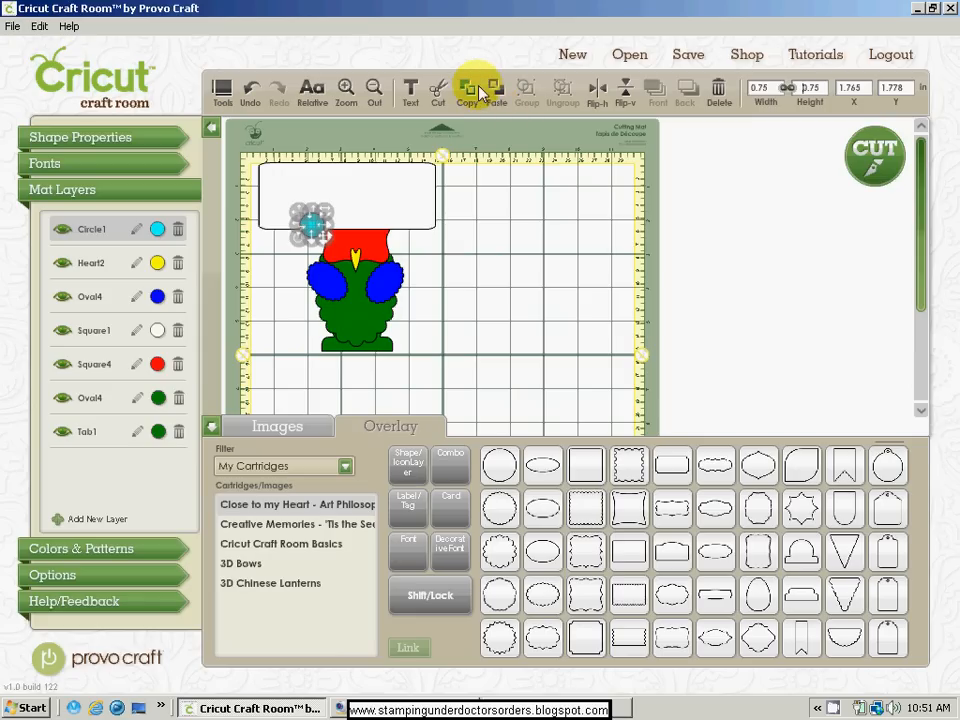
left_click(495, 93)
left_click_drag(322, 233, 370, 252)
left_click(320, 232)
left_click(342, 243)
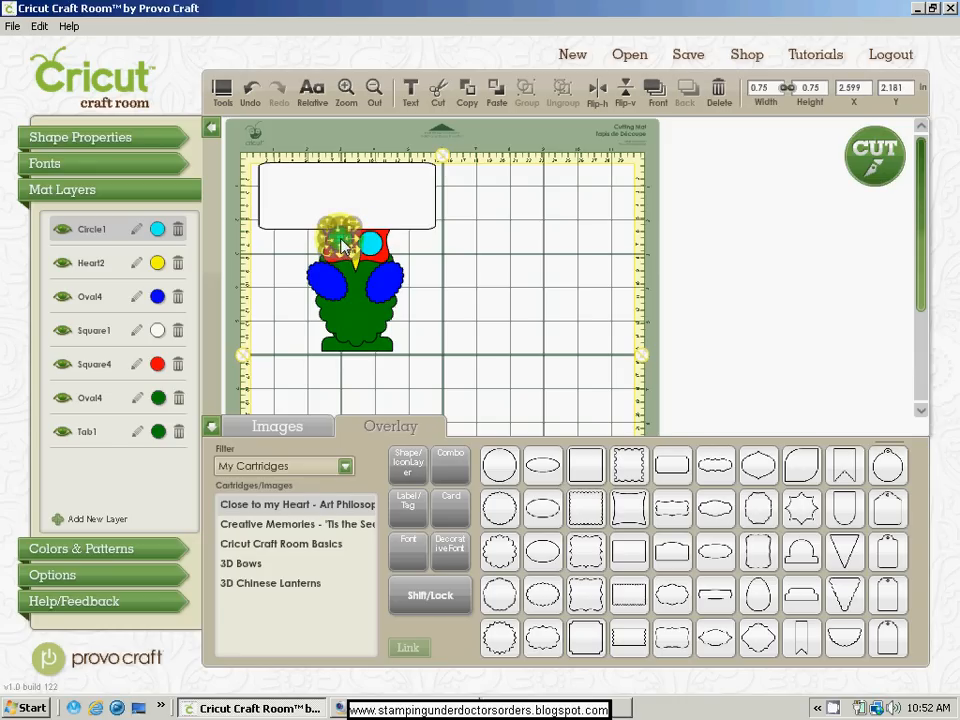
left_click_drag(343, 247, 343, 245)
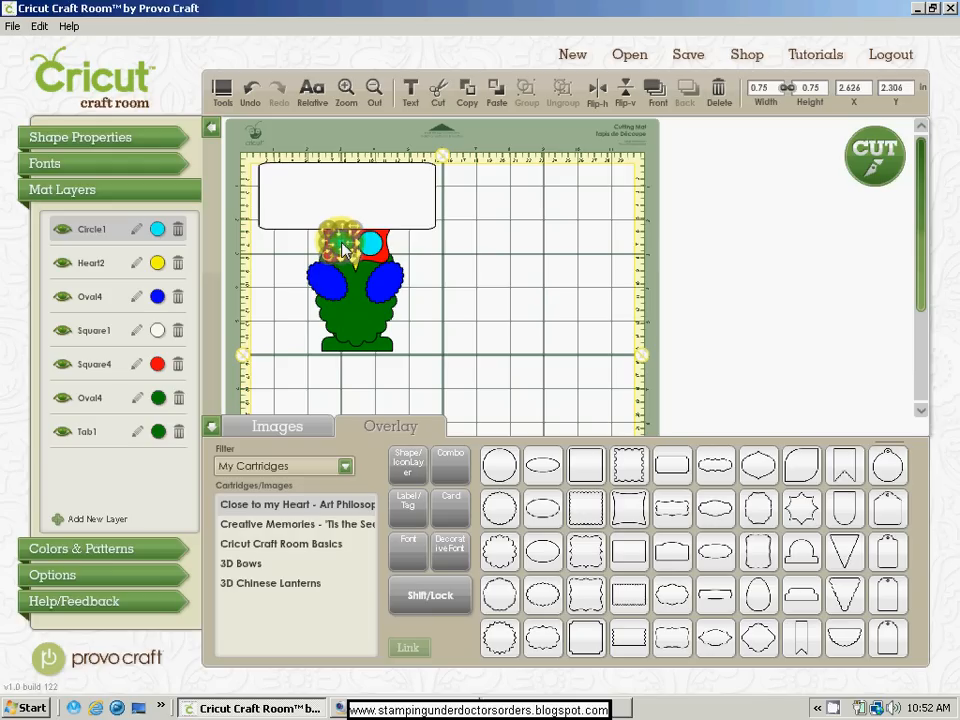
left_click(441, 257)
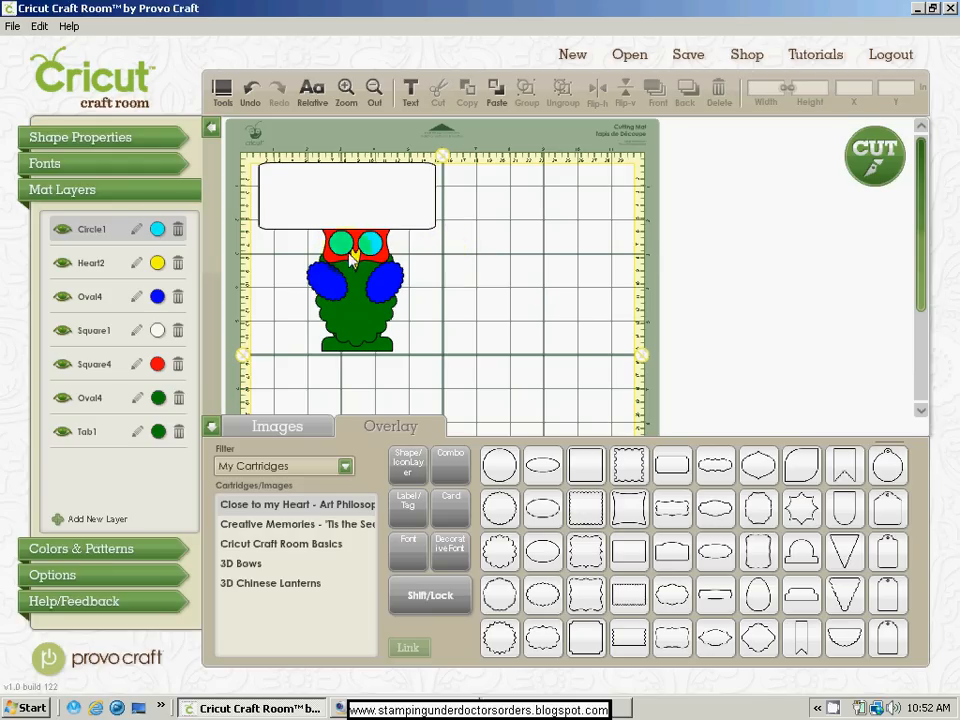
Recolor the Circle1 eye layer white.
left_click(157, 229)
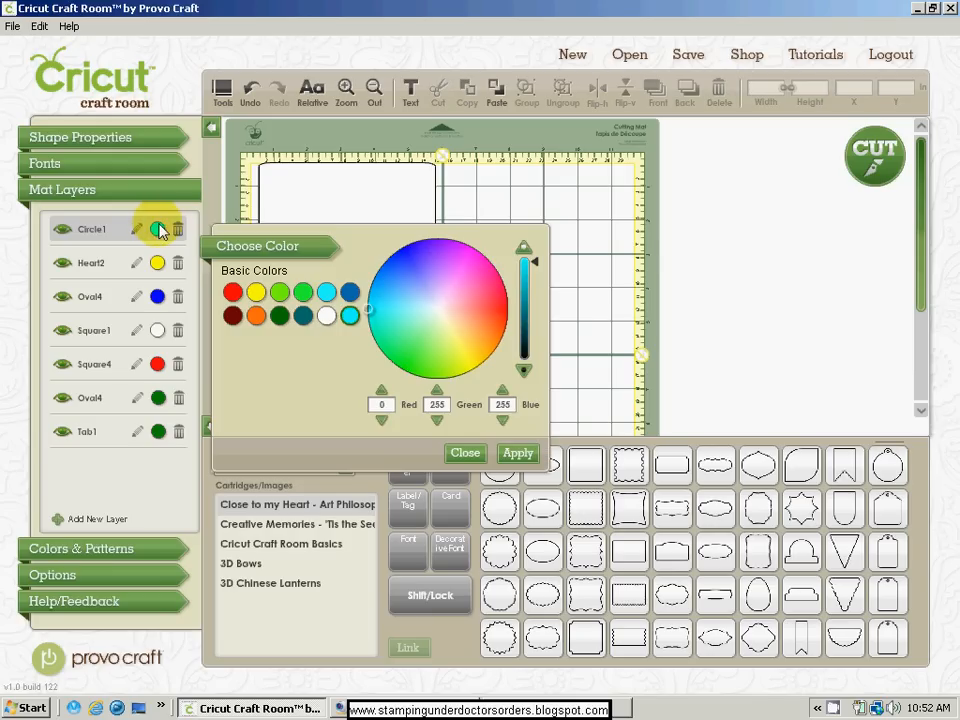
left_click(327, 317)
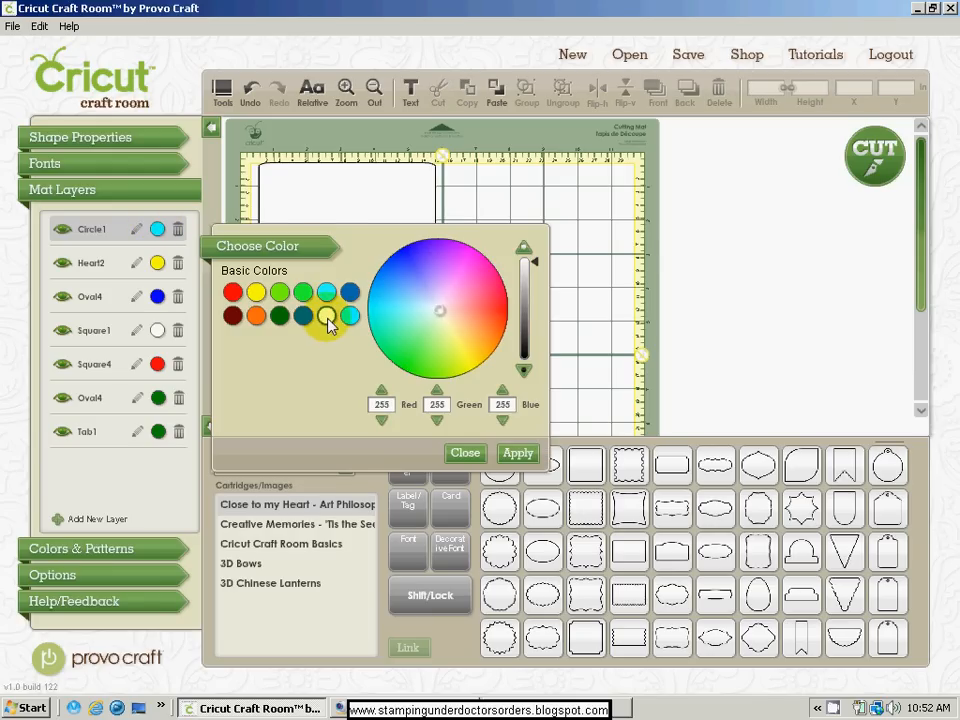
left_click(518, 455)
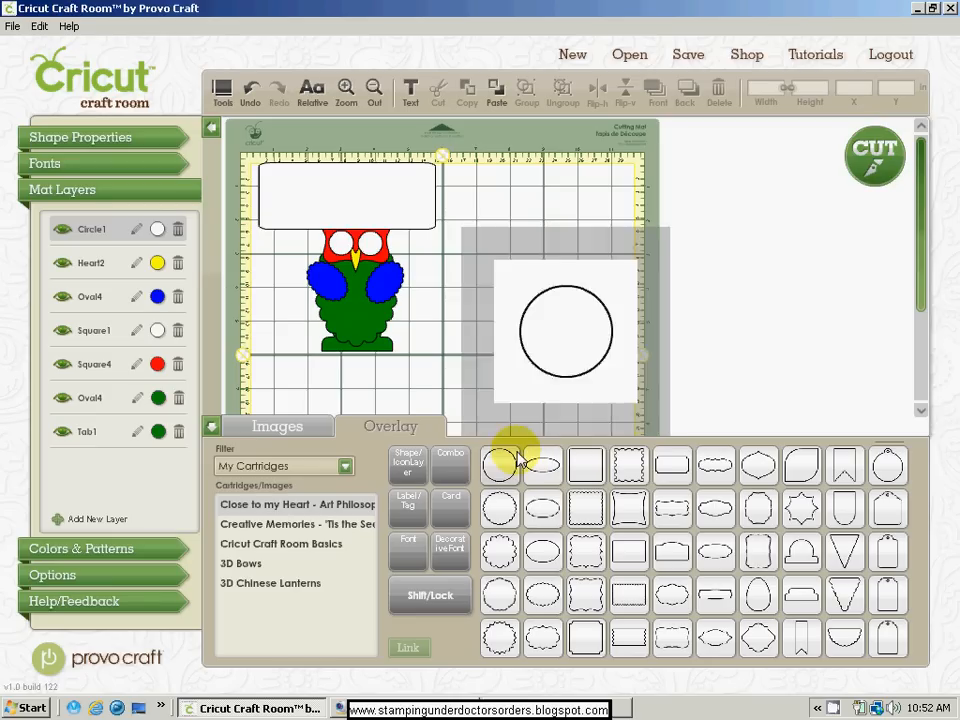
Recolor the wings' Oval4 layer dark orange with red 193, green 82 and blue 6.
left_click(157, 297)
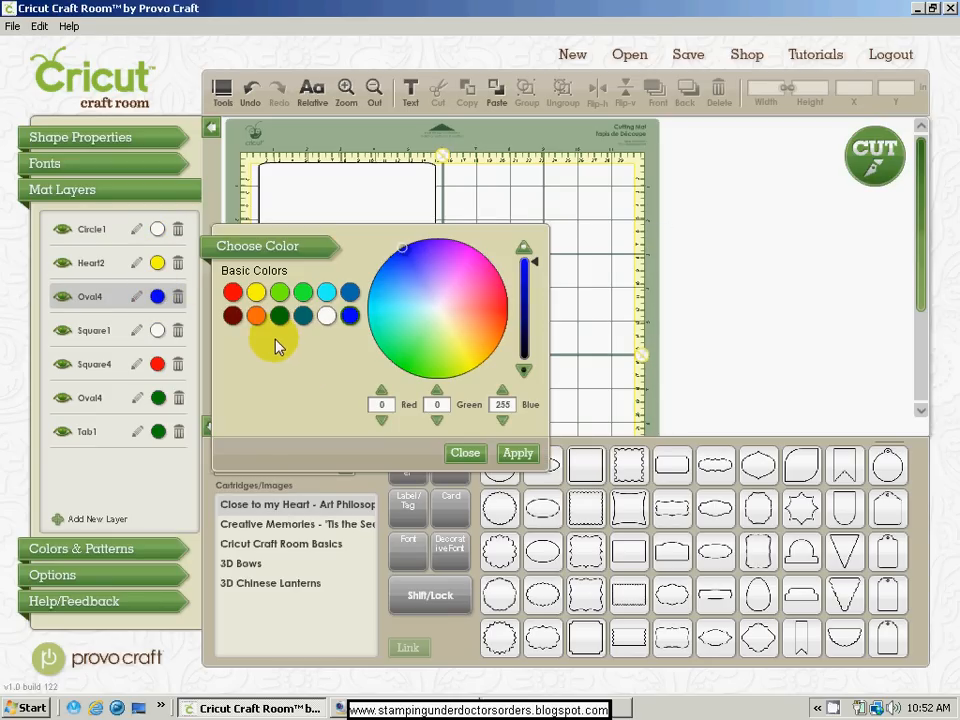
left_click(500, 339)
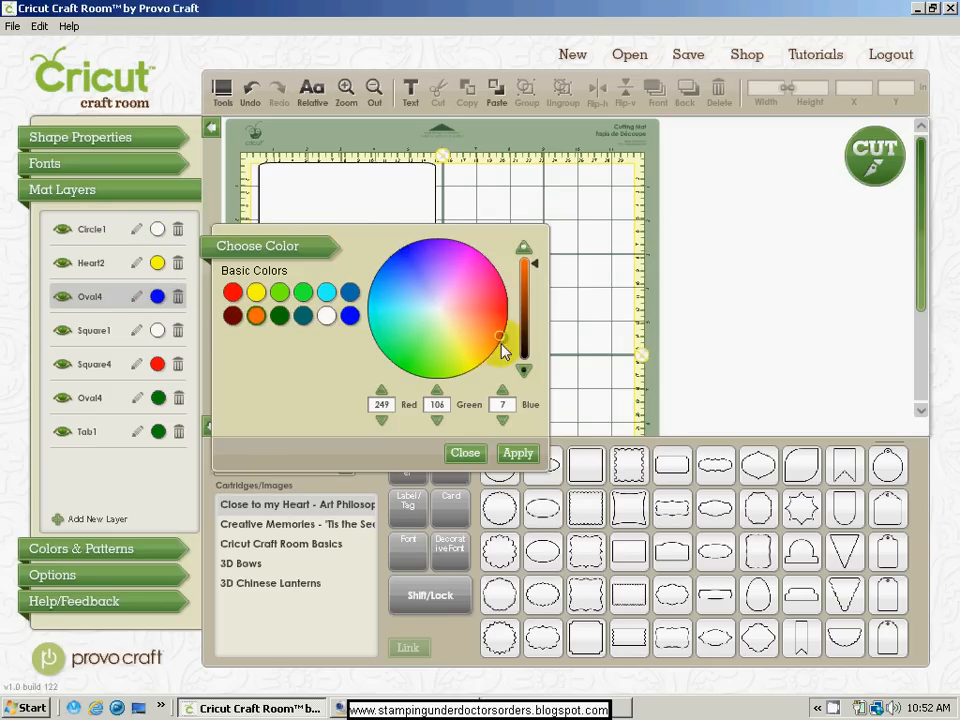
left_click_drag(538, 270, 537, 285)
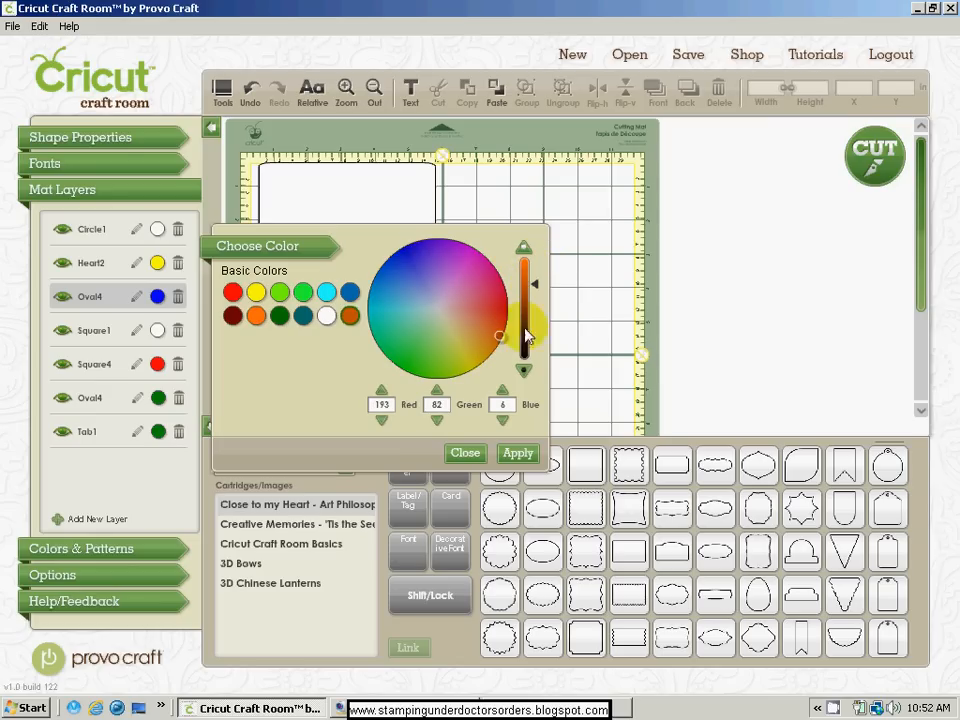
left_click(527, 452)
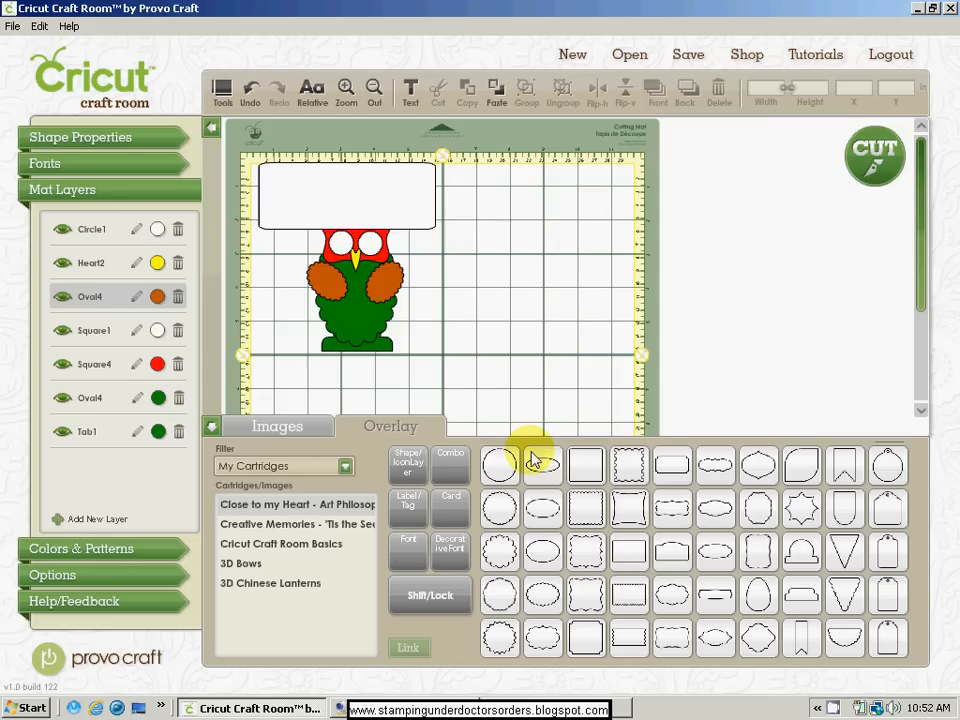
Recolor the head's Square4 layer orange-brown with red 173, green 73 and blue 5.
left_click(157, 364)
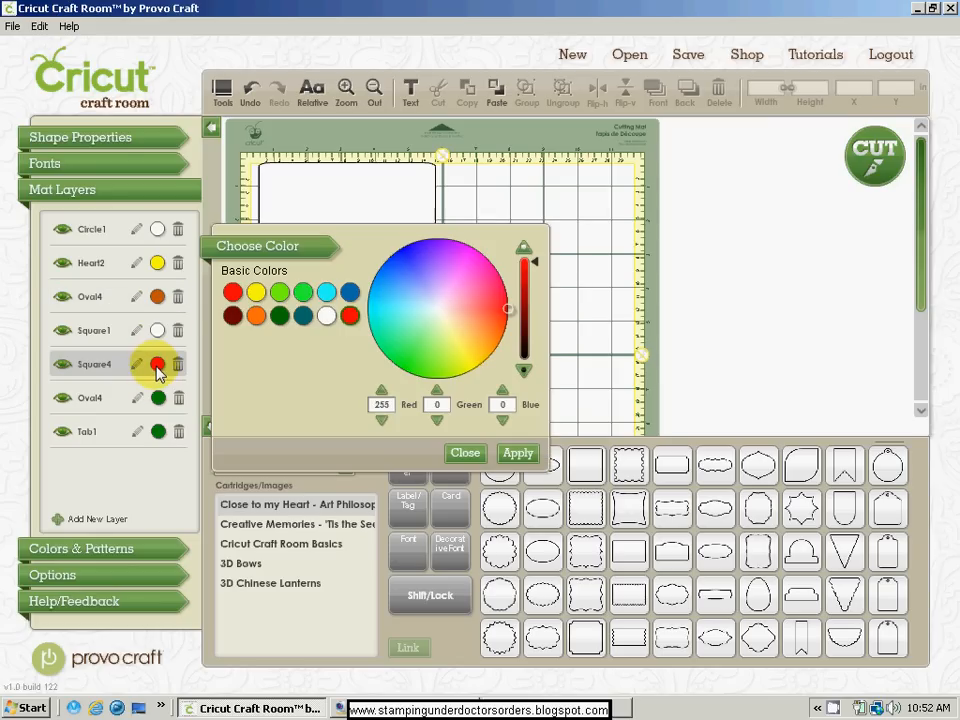
left_click(257, 315)
left_click_drag(537, 264, 537, 292)
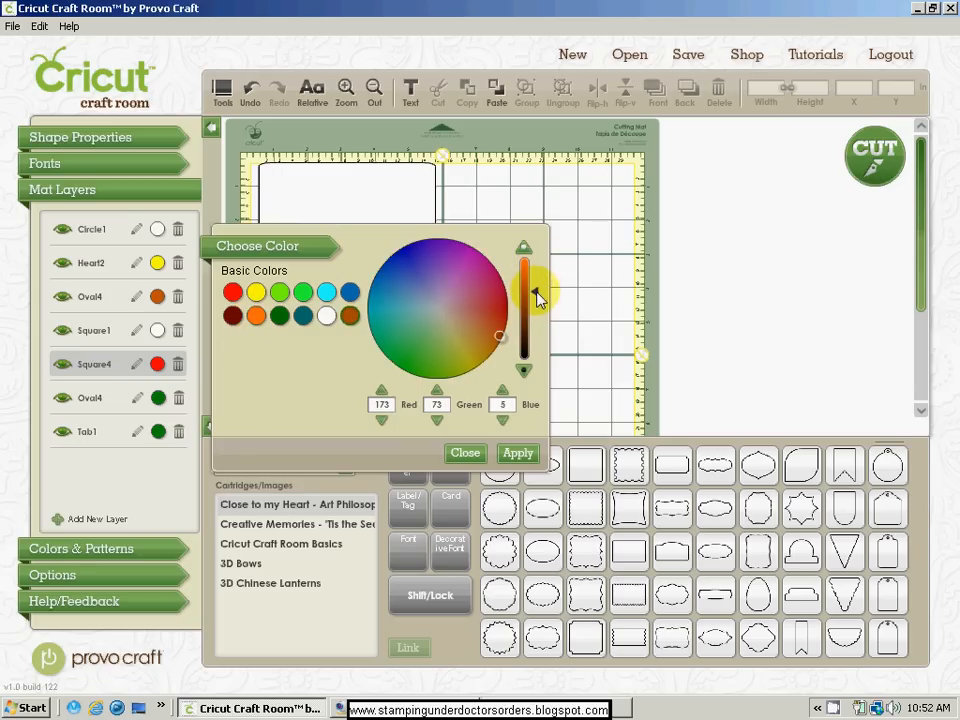
left_click(517, 453)
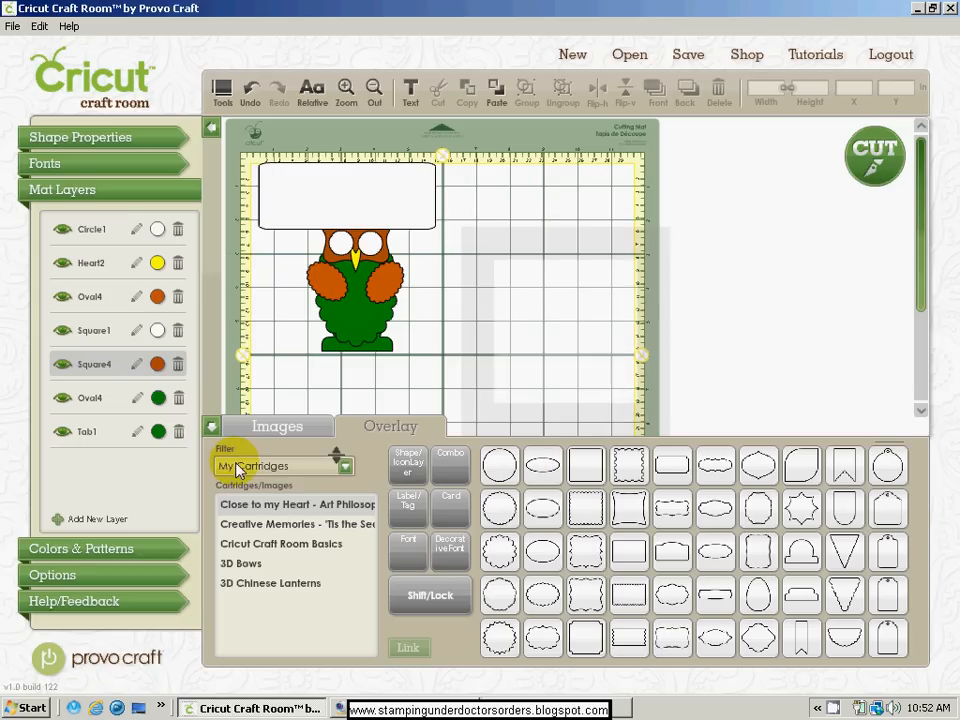
Recolor the body's Oval4 layer with a darkened orange that matches the brown head.
left_click(158, 398)
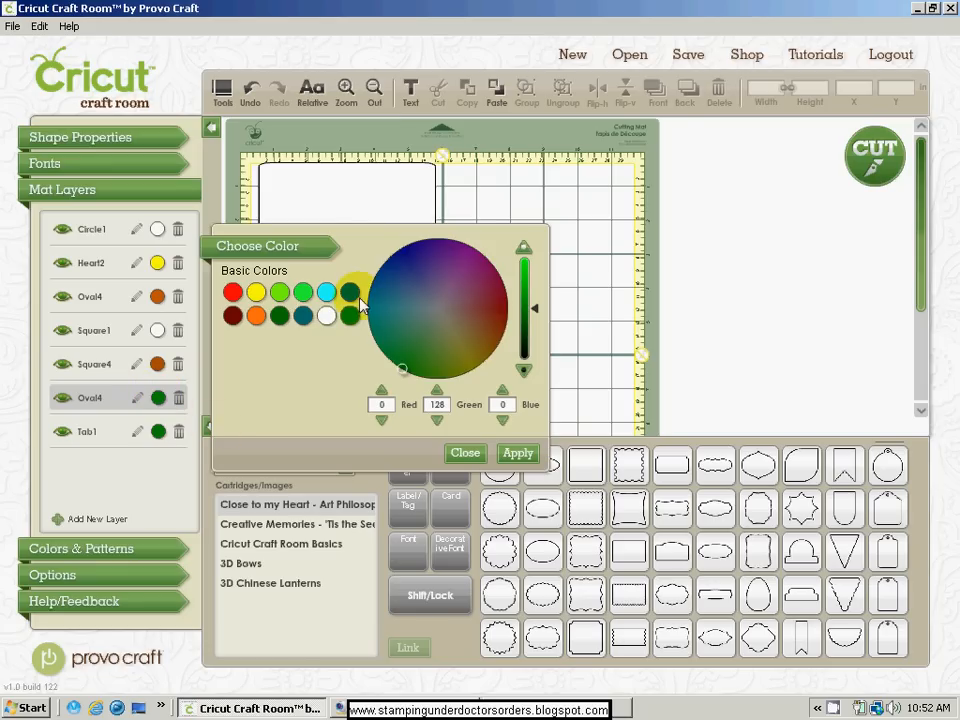
left_click(257, 318)
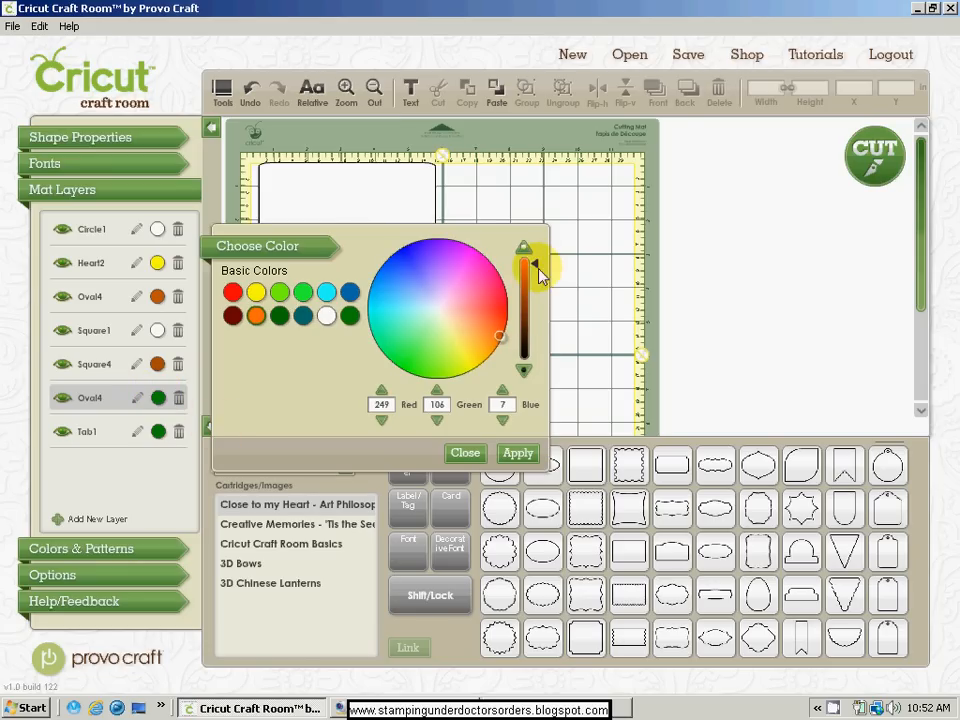
left_click_drag(540, 261, 540, 297)
left_click(518, 453)
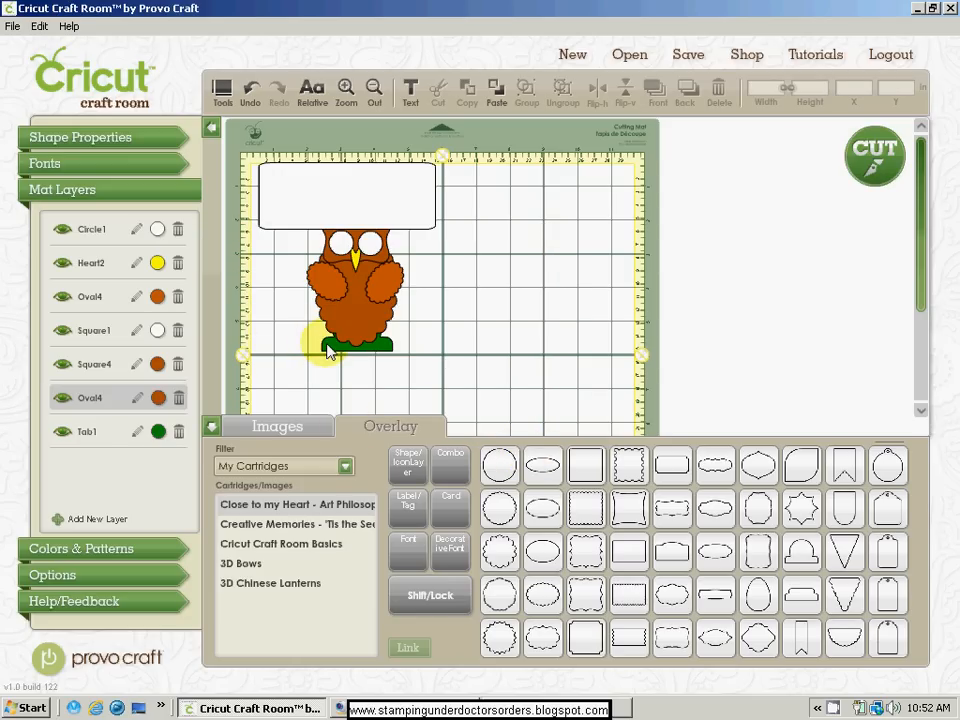
Recolor the feet's Tab1 layer basic yellow.
left_click(330, 345)
left_click(158, 431)
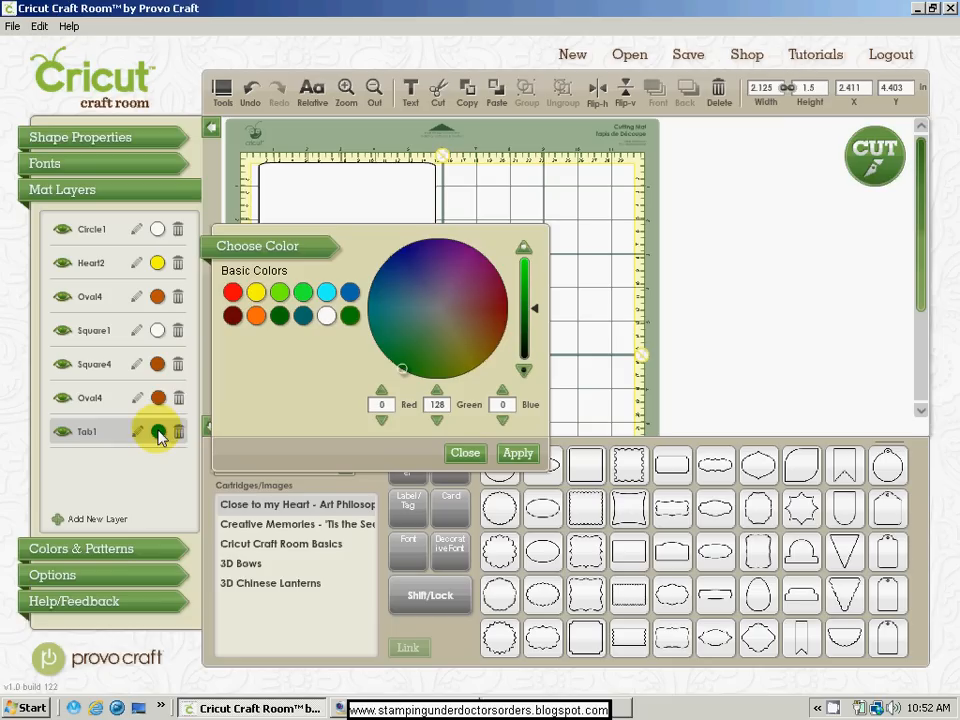
left_click(260, 292)
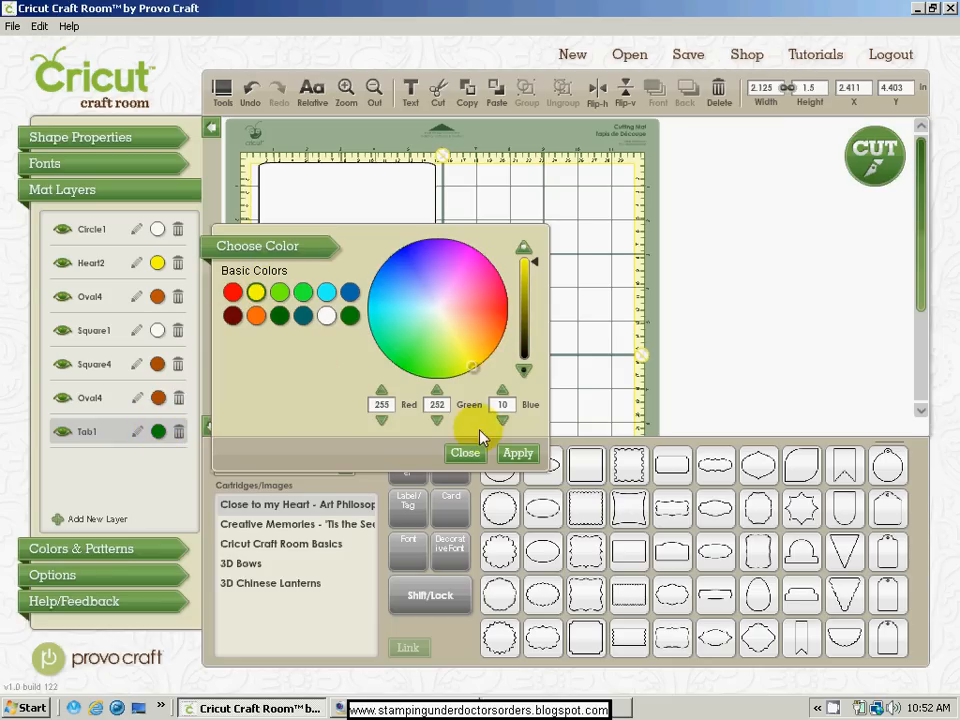
left_click(516, 453)
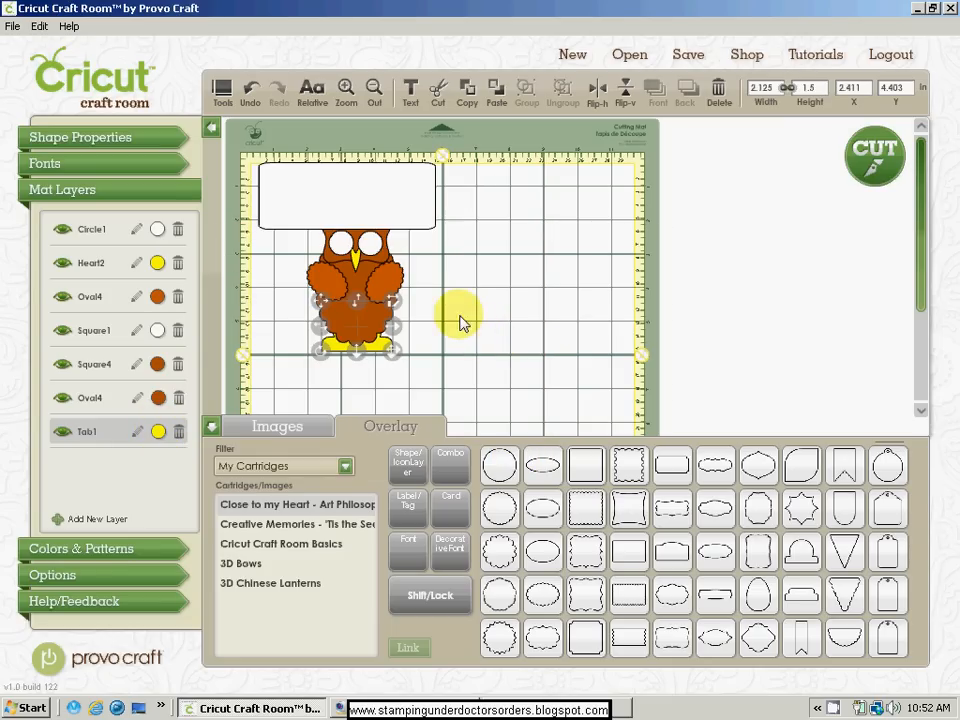
Add another Circle1 shape on a new layer and set its height to 0.25 in with proportions kept.
left_click(500, 465)
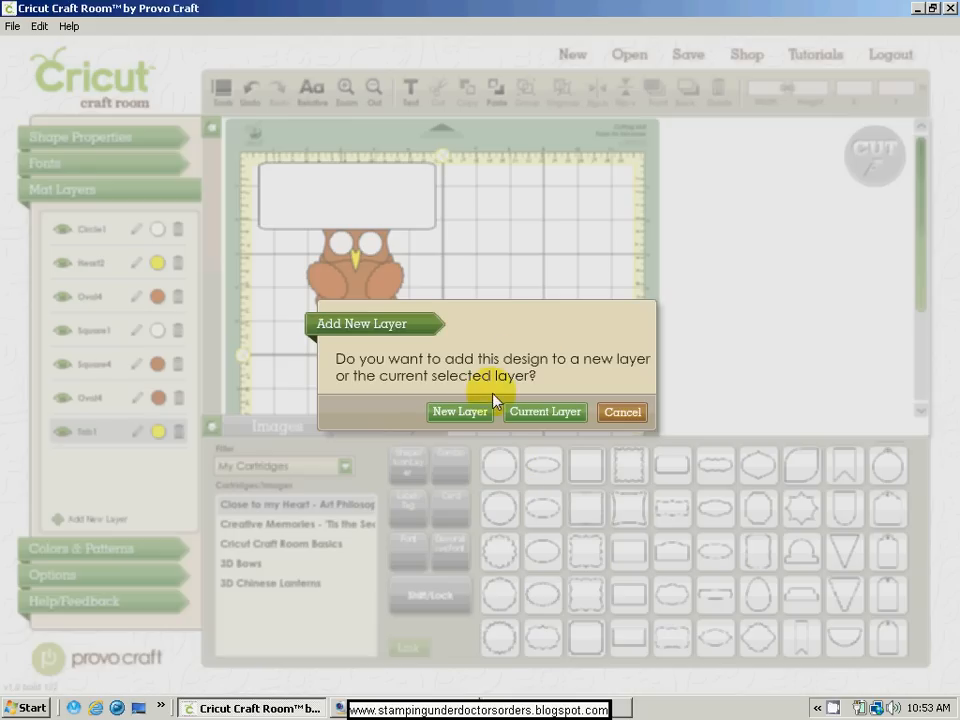
left_click(459, 411)
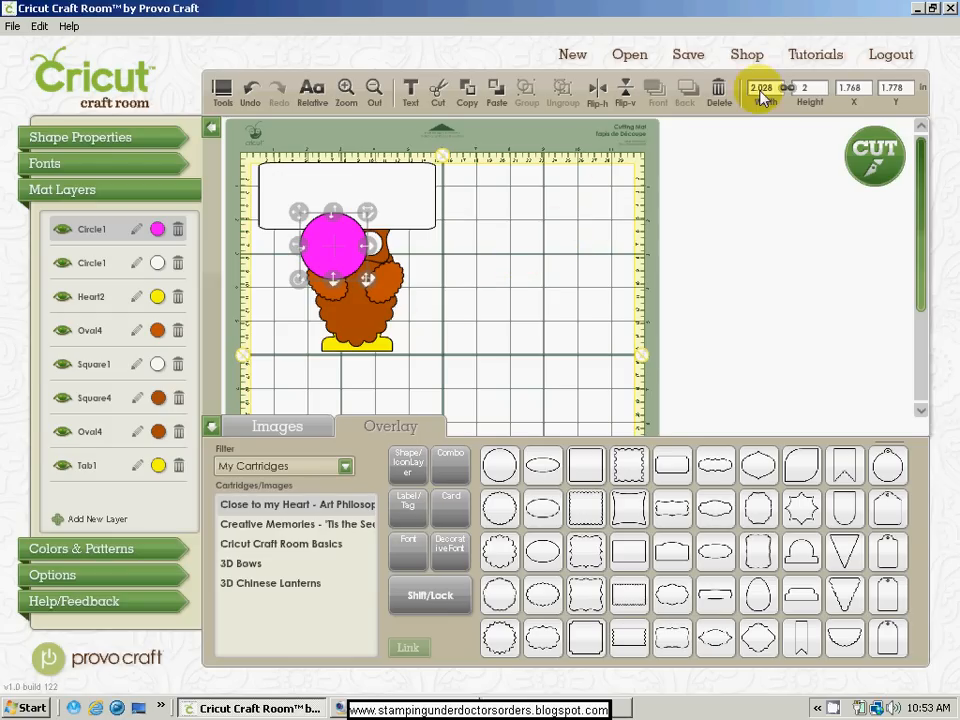
double_click(816, 84)
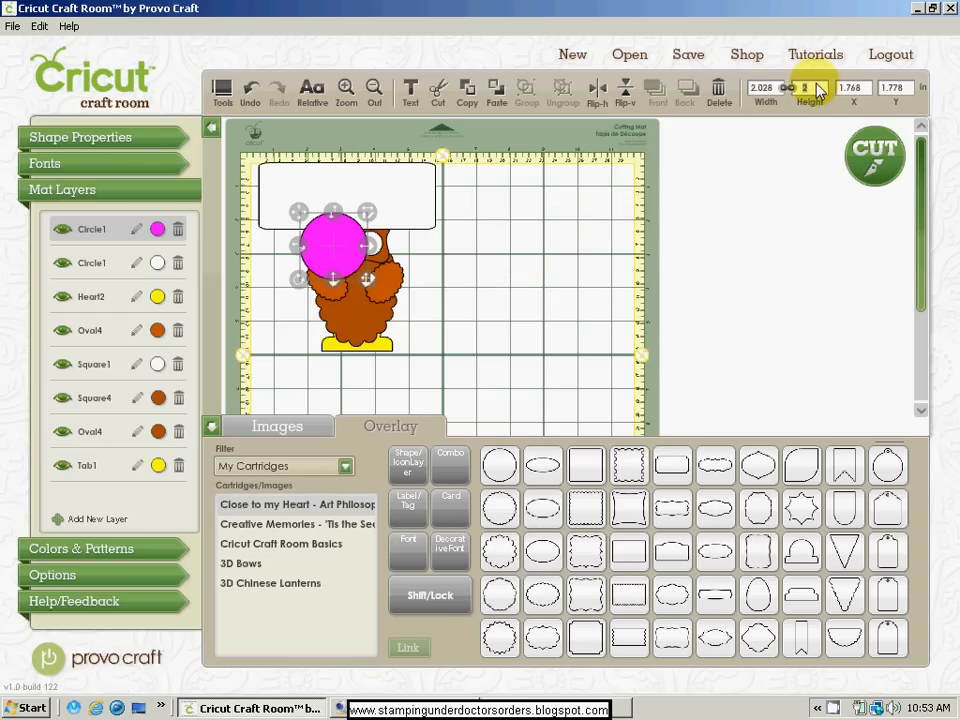
type(".25")
key("Return")
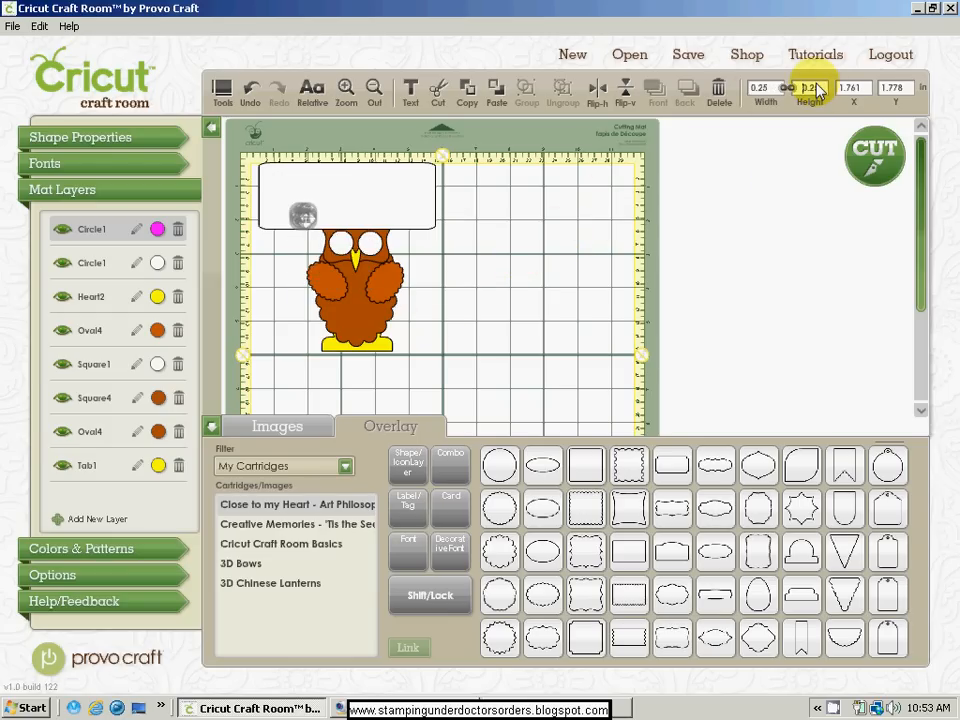
Duplicate the small magenta circle and place one as a pupil on the left eye at about X 2.93, Y 2.68 in.
left_click(560, 101)
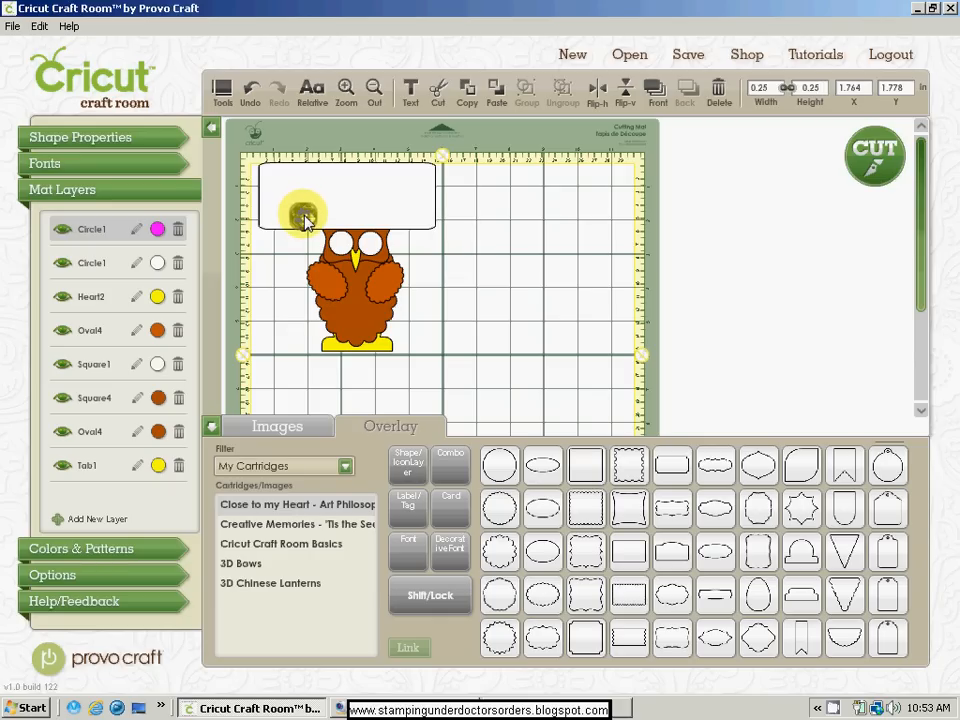
left_click(285, 266)
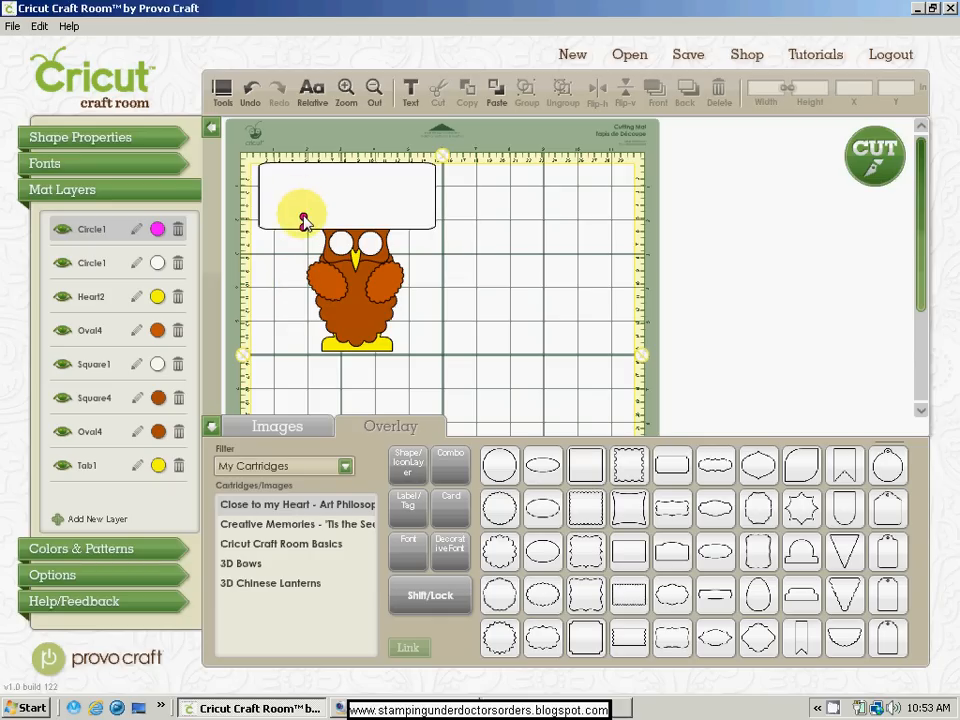
left_click(304, 219)
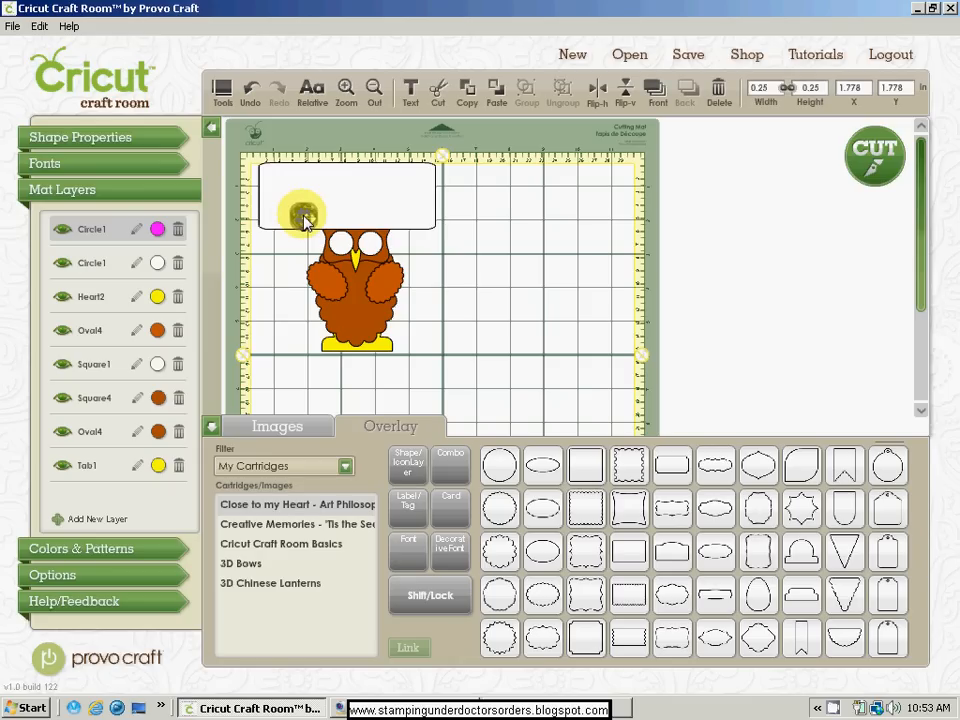
key("Right")
key("Right")
key("Right")
key("Right")
key("Right")
key("Right")
key("Right")
key("Right")
key("Right")
key("Right")
key("Right")
key("Right")
key("Right")
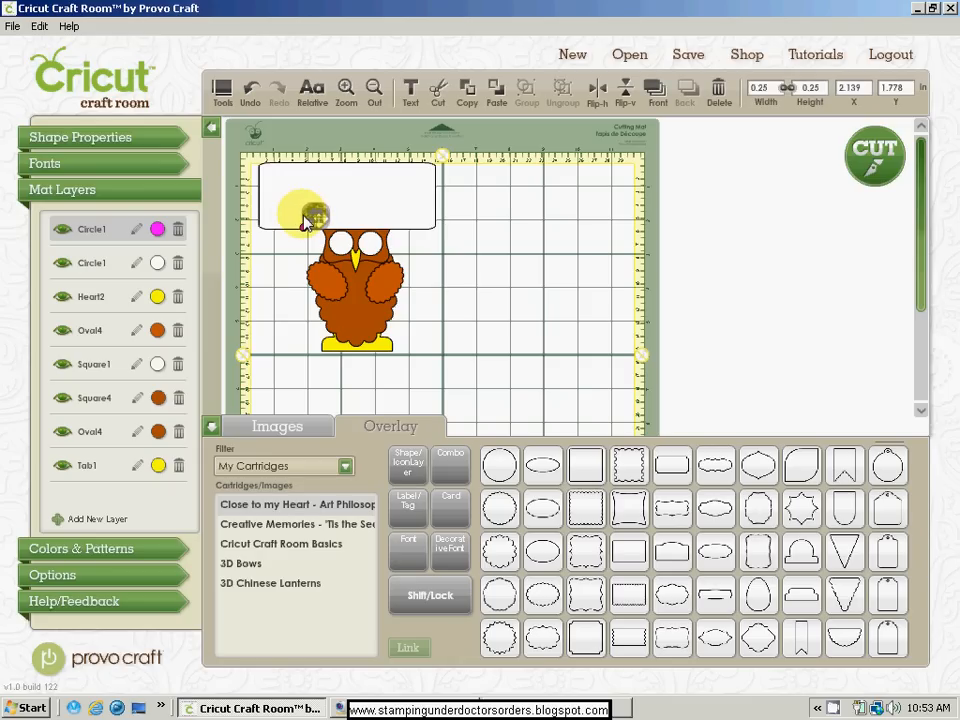
key("Right")
key("Right")
key("Right")
key("Right")
key("Right")
key("Right")
key("Right")
key("Right")
key("Right")
key("Right")
key("Right")
key("Right")
key("Right")
key("Right")
key("Right")
key("Right")
key("Right")
key("Right")
key("Right")
key("Right")
key("Right")
key("Right")
key("Right")
key("Right")
key("Right")
key("Right")
key("Right")
key("Down")
key("Down")
key("Down")
key("Down")
key("Down")
key("Down")
key("Down")
key("Down")
key("Down")
key("Down")
key("Down")
key("Down")
key("Down")
key("Down")
key("Down")
key("Down")
key("Down")
key("Down")
key("Down")
key("Down")
key("Down")
key("Down")
key("Down")
key("Down")
key("Down")
key("Down")
key("Down")
key("Down")
key("Down")
key("Down")
key("Down")
key("Down")
key("Down")
key("Down")
key("Down")
key("Right")
key("Right")
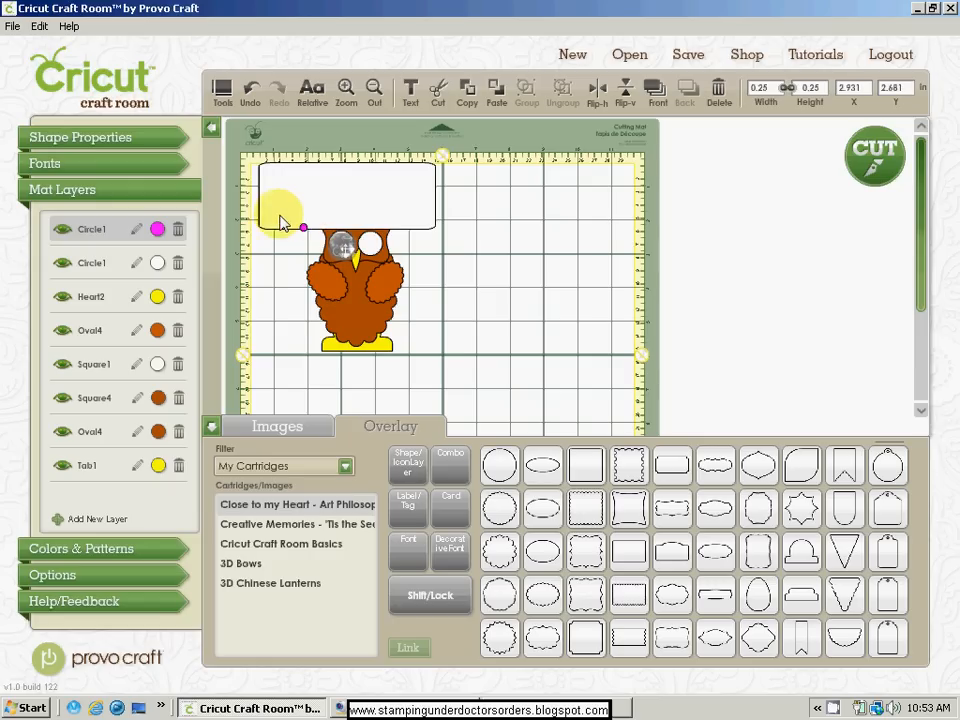
Move the remaining small magenta circle onto the right eye as its pupil, at about X 3.64, Y 2.69 in.
left_click(303, 229)
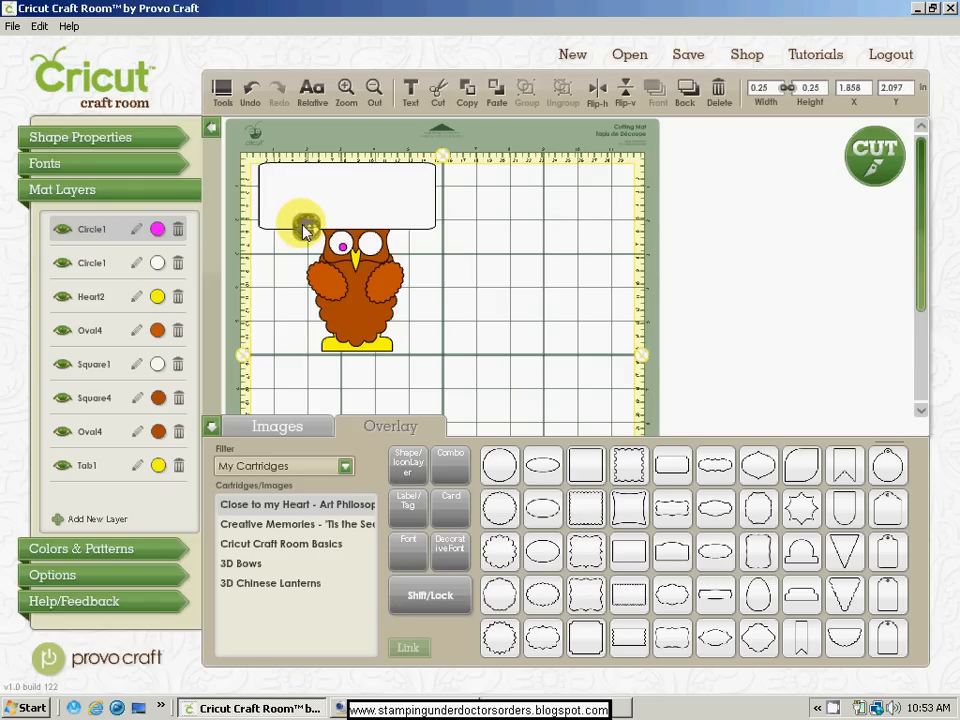
key("Right")
key("Right")
key("Right")
key("Right")
key("Right")
key("Right")
key("Right")
key("Right")
key("Right")
key("Right")
key("Right")
key("Right")
key("Right")
key("Right")
key("Right")
key("Right")
key("Right")
key("Right")
key("Right")
key("Right")
key("Right")
key("Right")
key("Right")
key("Right")
key("Right")
key("Right")
key("Right")
key("Right")
key("Right")
key("Right")
key("Right")
key("Right")
key("Right")
key("Right")
key("Right")
key("Right")
key("Right")
key("Right")
key("Right")
key("Right")
key("Right")
key("Right")
key("Right")
key("Right")
key("Right")
key("Right")
key("Right")
key("Right")
key("Right")
key("Right")
key("Right")
key("Right")
key("Right")
key("Right")
key("Right")
key("Right")
key("Right")
key("Right")
key("Right")
key("Right")
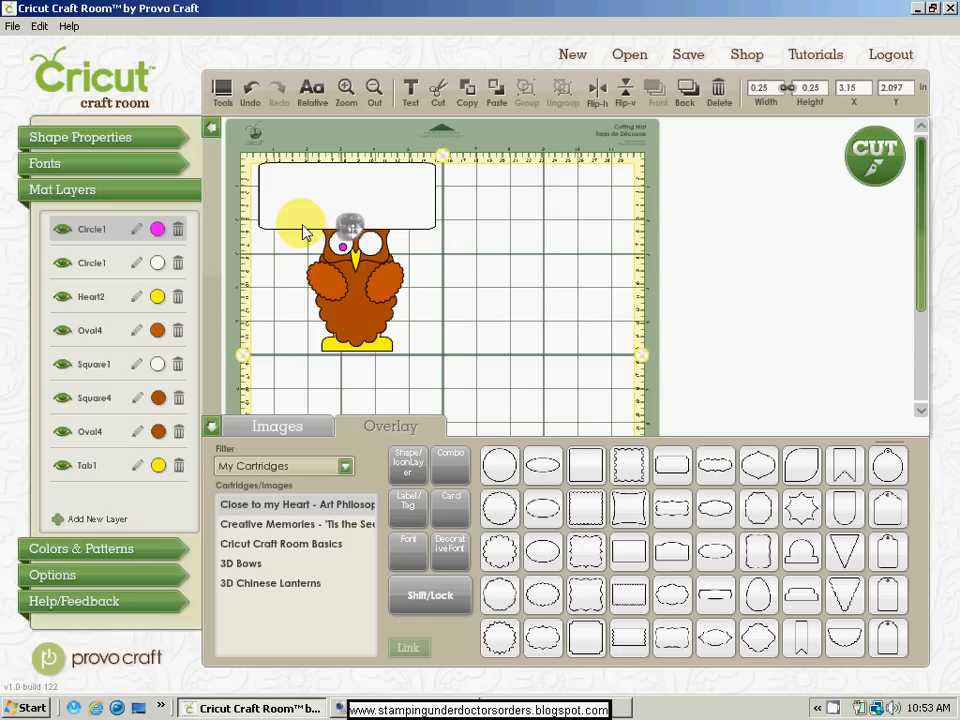
key("Right")
key("Right")
key("Right")
key("Right")
key("Right")
key("Right")
key("Right")
key("Right")
key("Right")
key("Right")
key("Right")
key("Right")
key("Right")
key("Right")
key("Right")
key("Right")
key("Right")
key("Right")
key("Right")
key("Right")
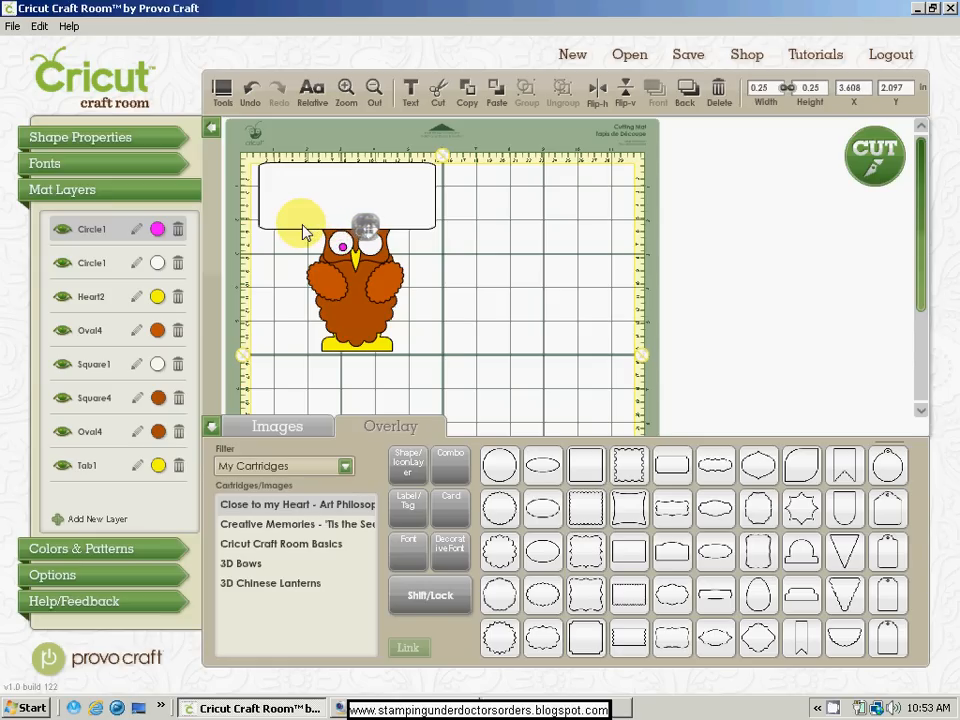
key("Right")
key("Right")
key("Down")
key("Down")
key("Down")
key("Down")
key("Down")
key("Down")
key("Down")
key("Down")
key("Down")
key("Down")
key("Down")
key("Down")
key("Down")
key("Down")
key("Down")
key("Down")
key("Down")
key("Down")
key("Down")
key("Down")
key("Down")
key("Down")
key("Down")
key("Down")
key("Down")
key("Down")
key("Down")
key("Down")
key("Down")
key("Down")
key("Down")
key("Down")
key("Down")
key("Down")
key("Down")
key("Down")
key("Down")
key("Down")
key("Down")
key("Down")
key("Down")
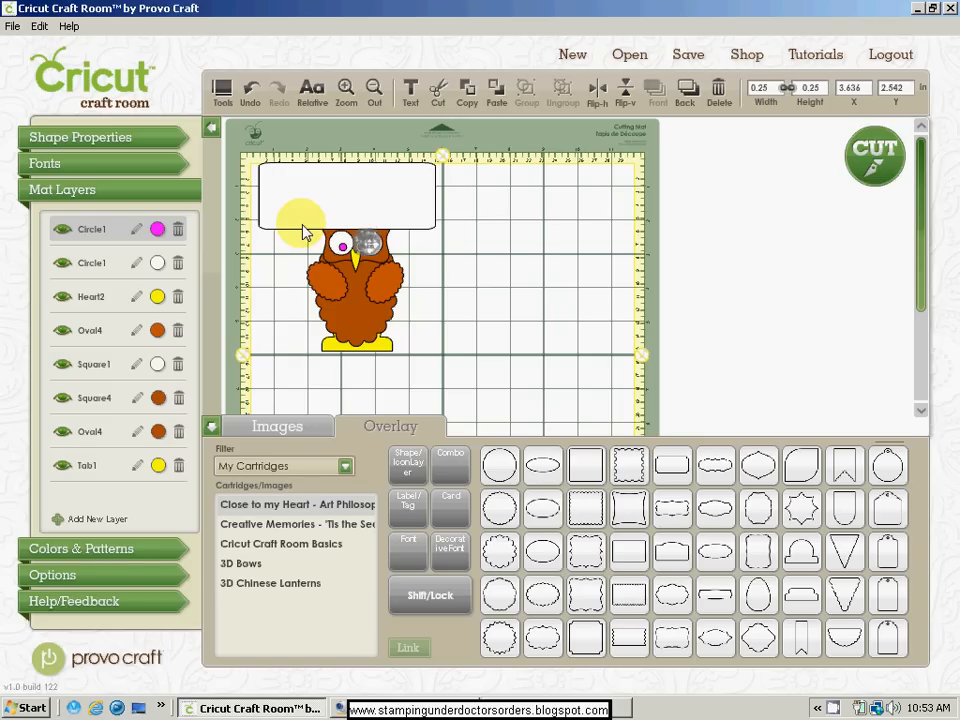
key("Down")
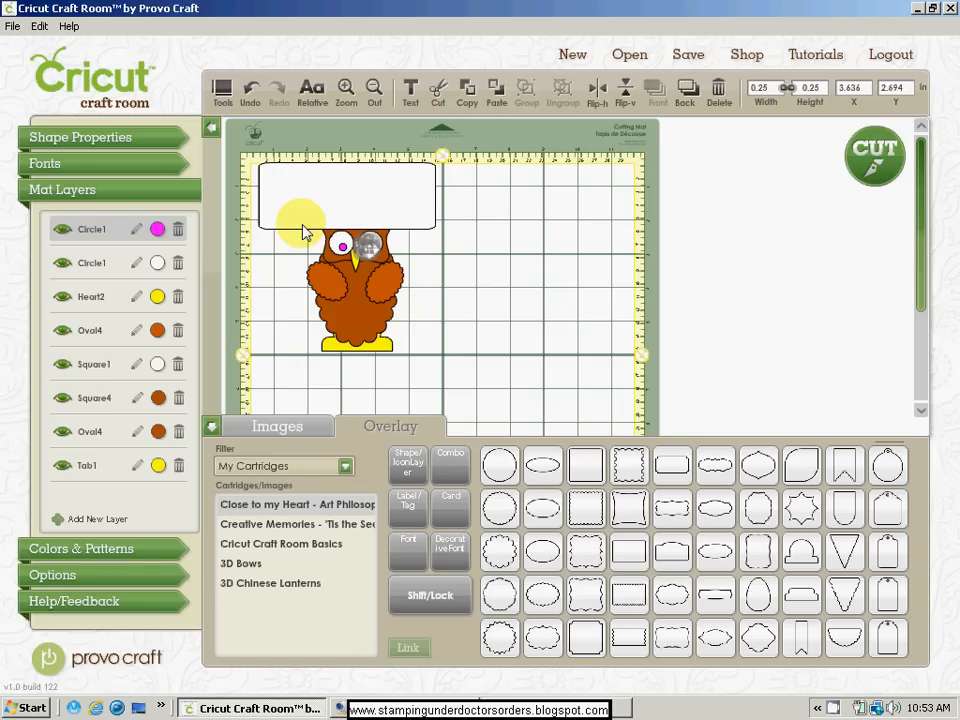
left_click(443, 275)
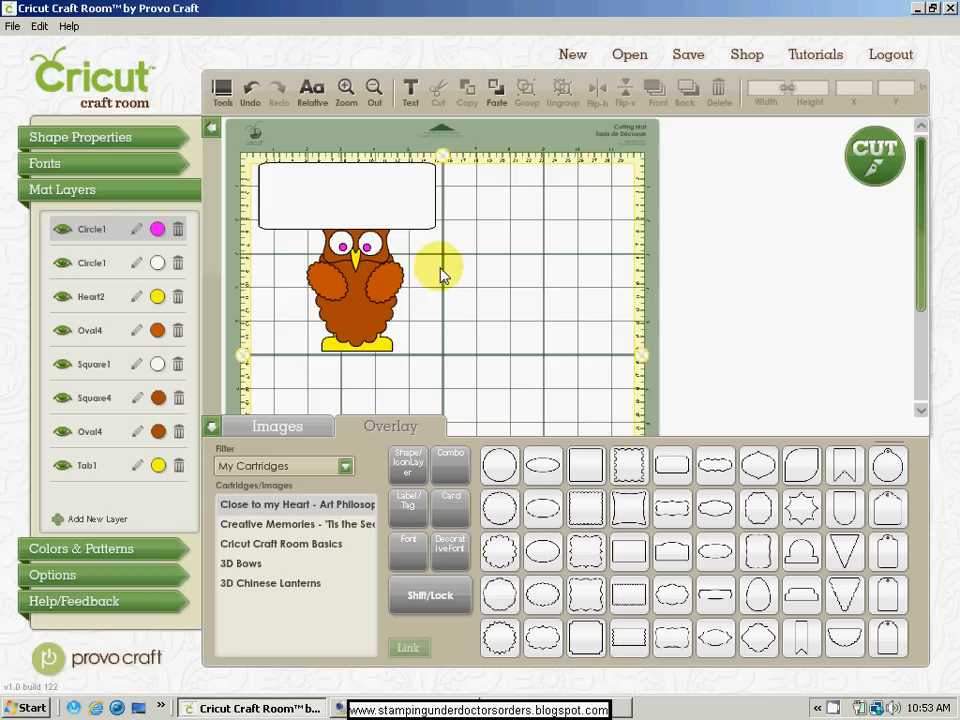
Add the Banner6 shape on a new layer and set its height to 0.5 in with proportions kept.
mouse_move(833, 648)
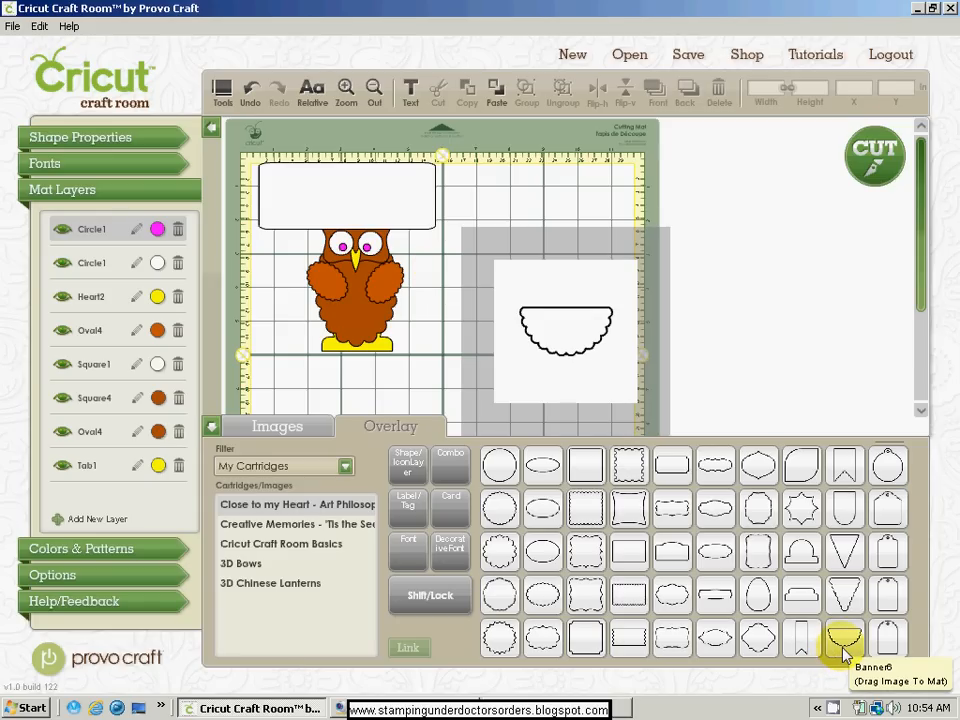
left_click(843, 648)
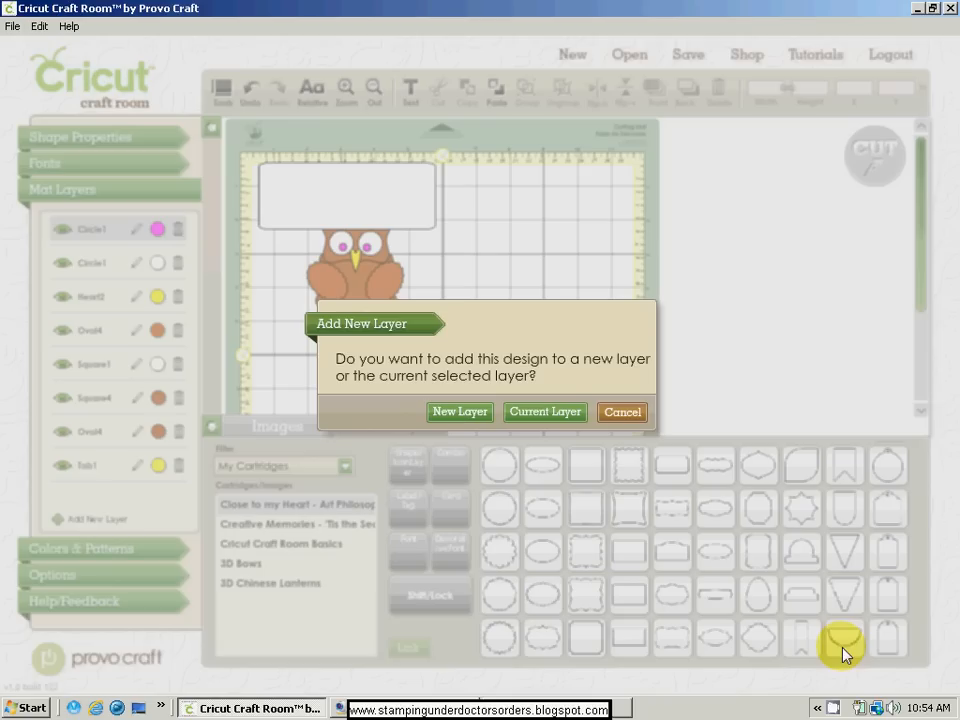
left_click(463, 413)
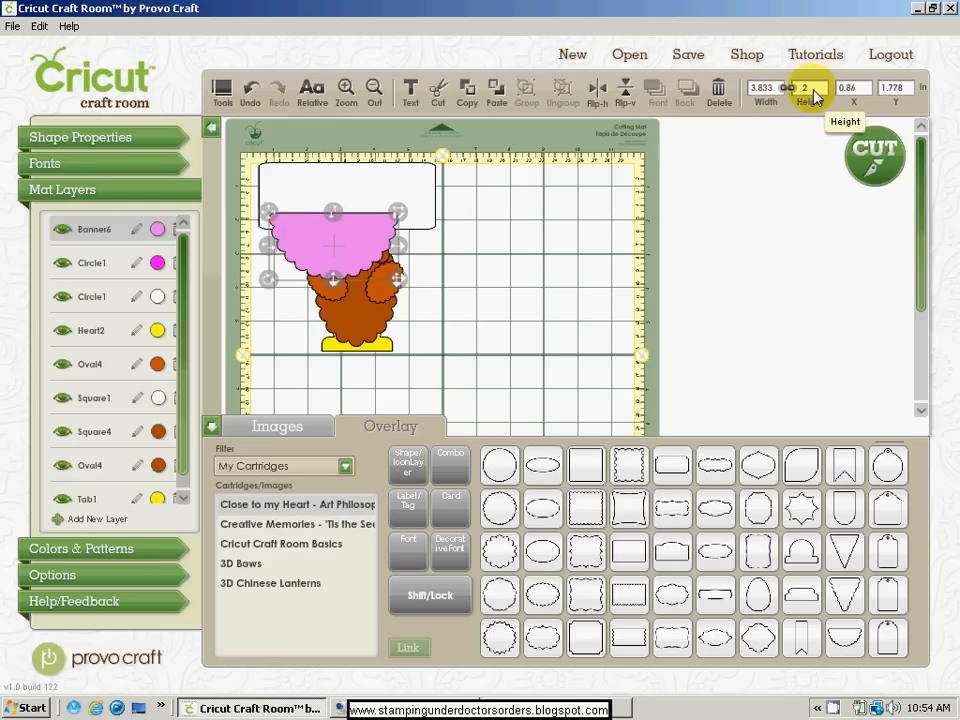
left_click(812, 88)
type("0.5")
key("Return")
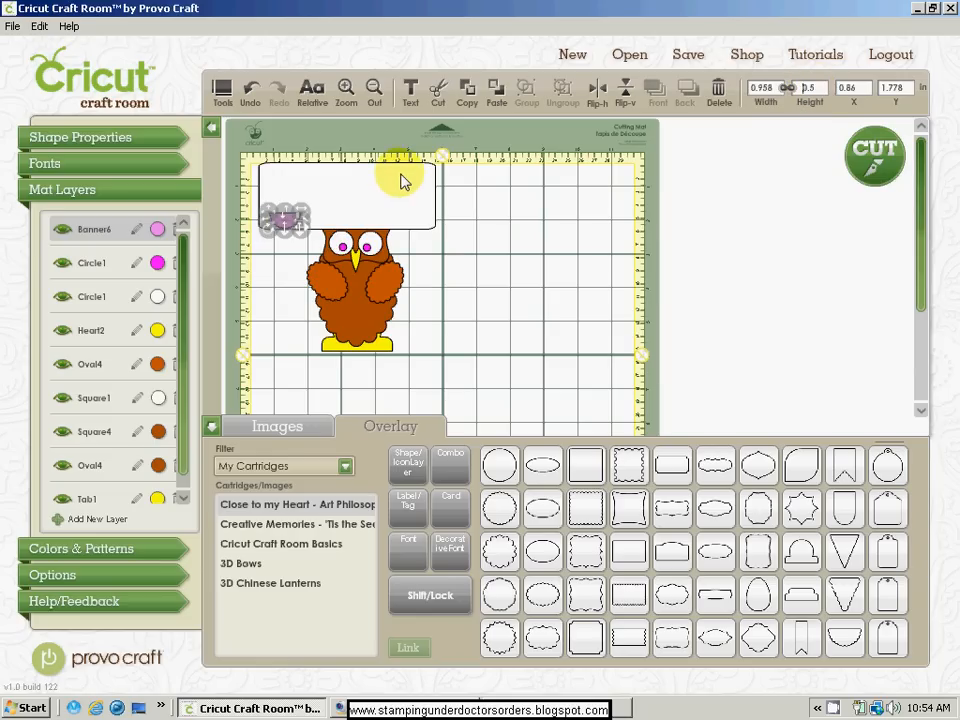
Duplicate the small pink banner and place the copy just below the original at about X 0.86, Y 2.56 in.
left_click(467, 92)
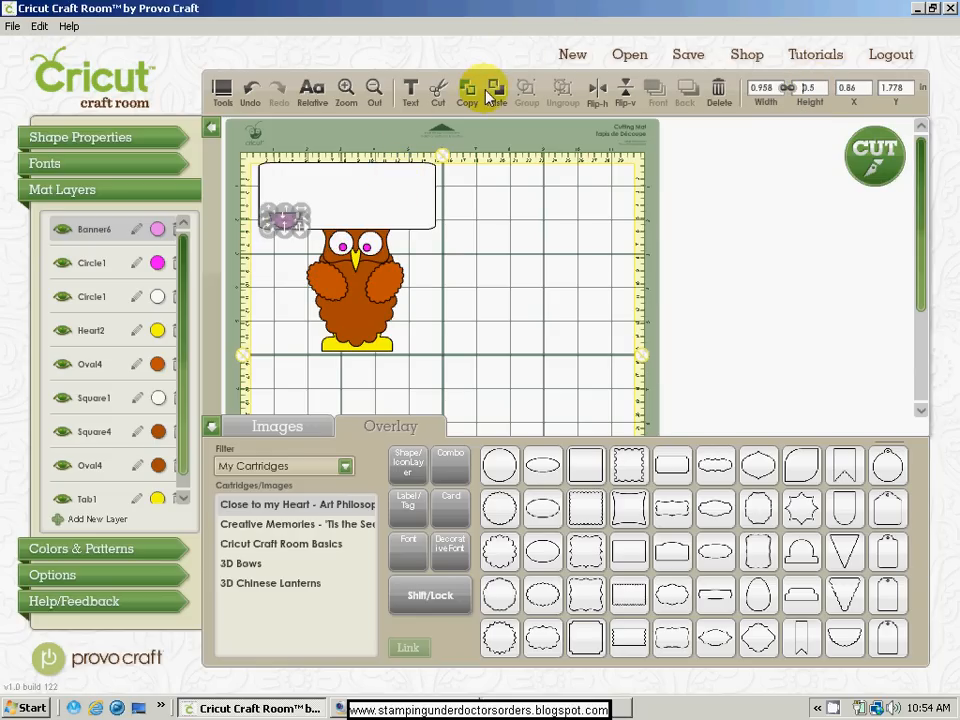
left_click(494, 94)
left_click(283, 246)
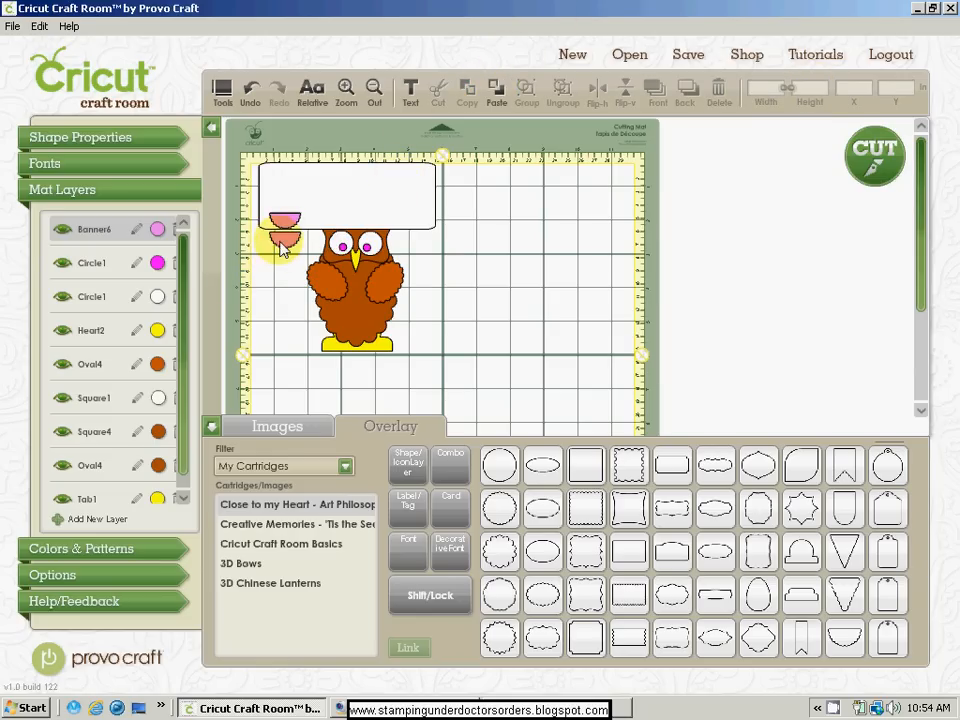
left_click(283, 246)
mouse_move(283, 246)
left_mouse_down()
mouse_move(275, 238)
mouse_move(289, 249)
left_mouse_up()
left_click(293, 300)
left_click(285, 245)
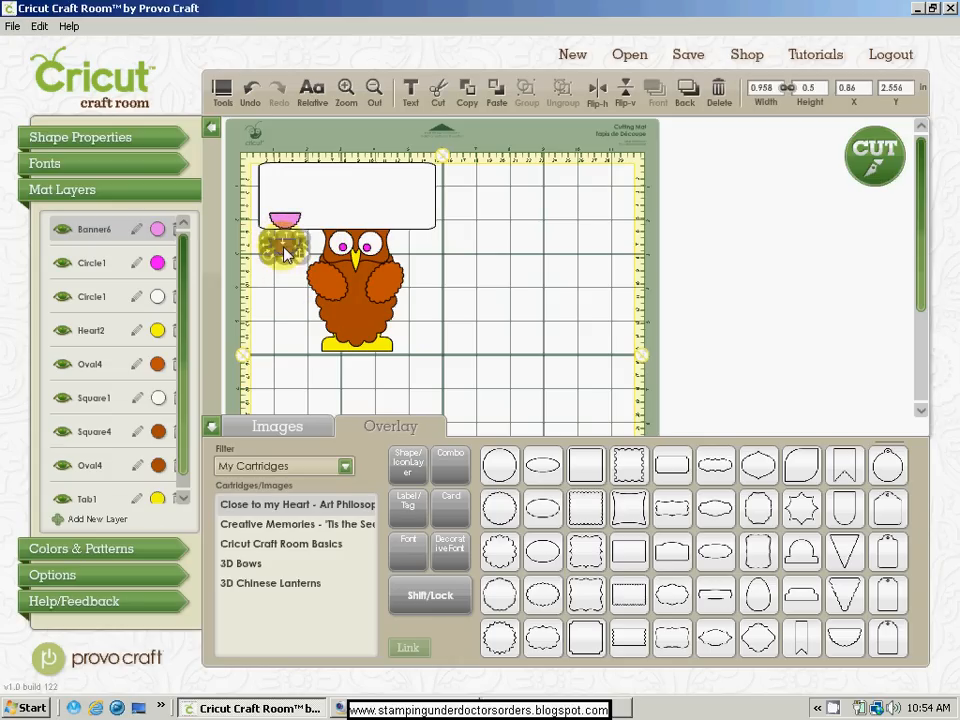
Position and tilt the two banners as eyelids, at about X 2.52, Y 2.25 in and X 3.42, Y 2.24 in.
left_click_drag(307, 240, 398, 241)
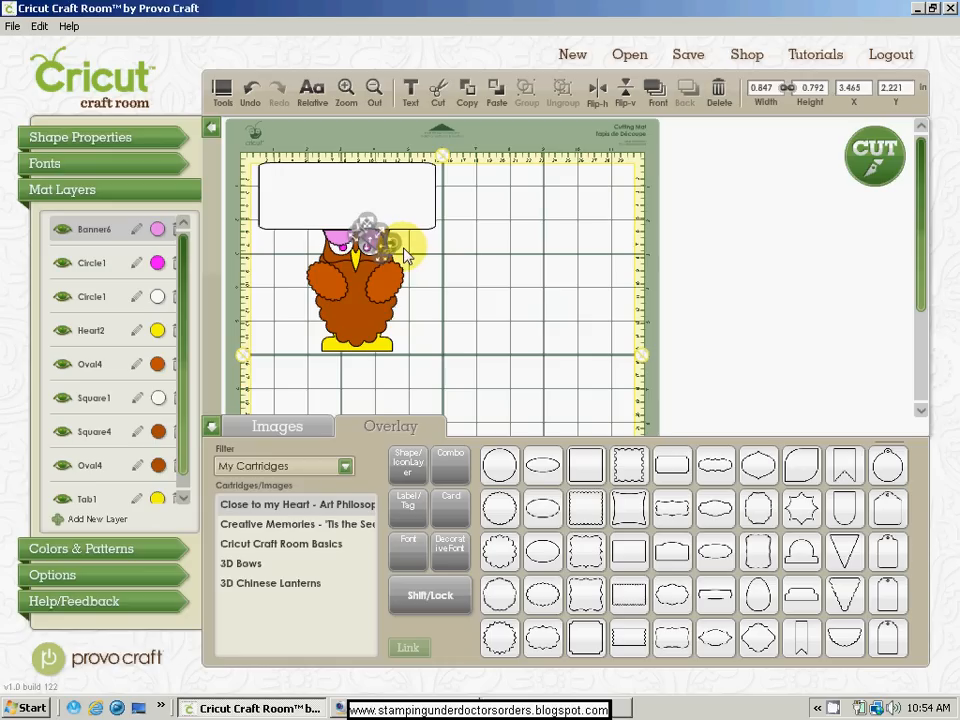
left_click(337, 237)
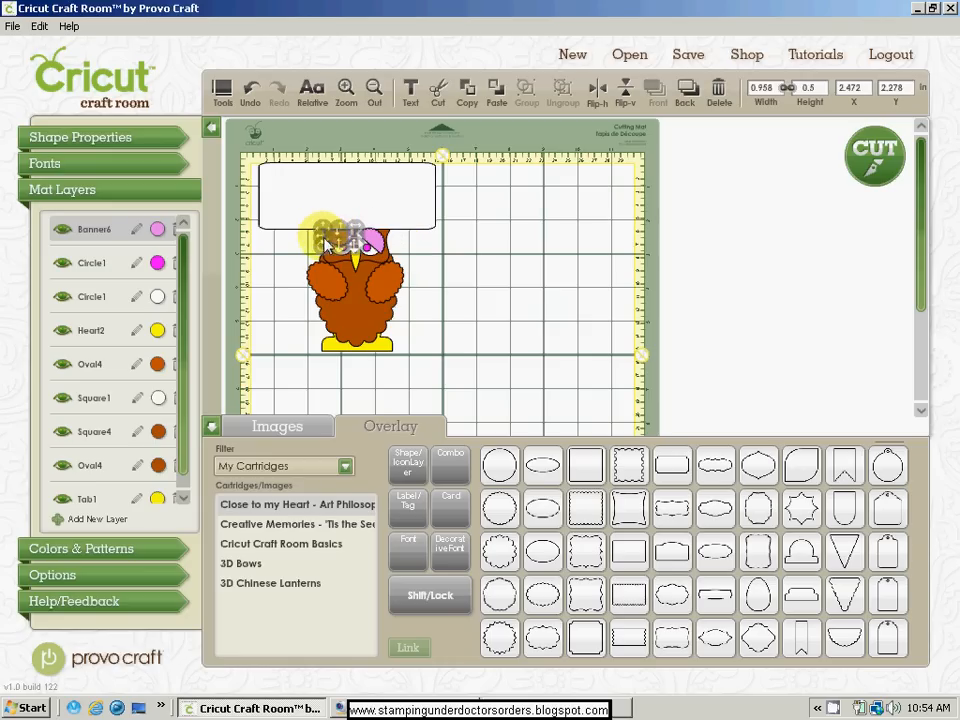
left_click_drag(320, 244, 342, 216)
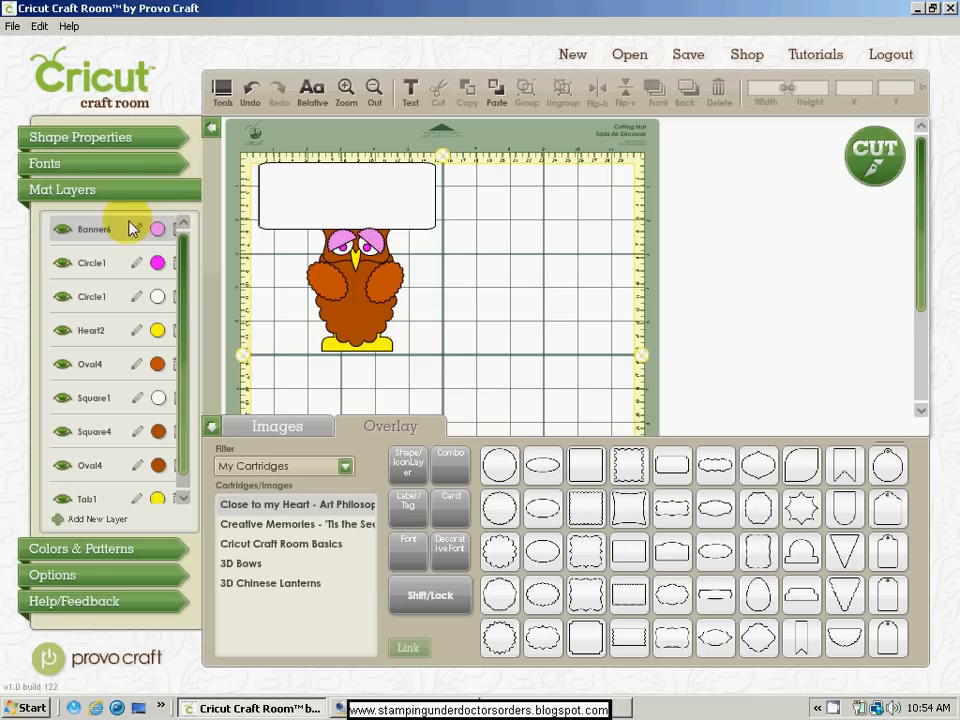
left_click(372, 245)
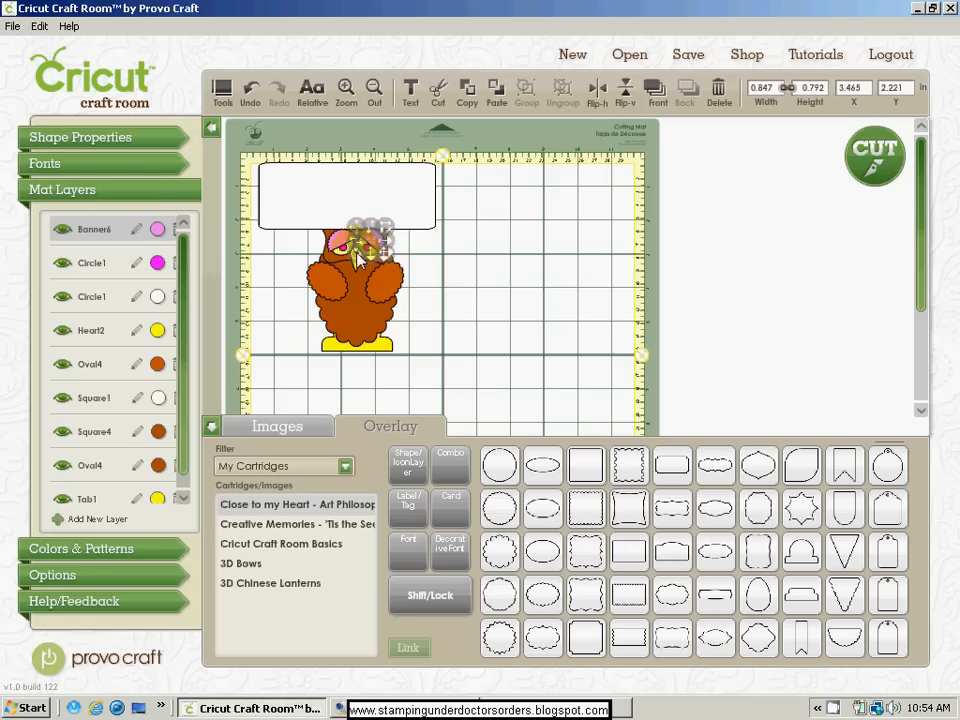
left_click_drag(358, 257, 360, 266)
Recolor the eyelids' Banner6 layer with basic orange darkened to RGB 173, 73, 5.
left_click(157, 229)
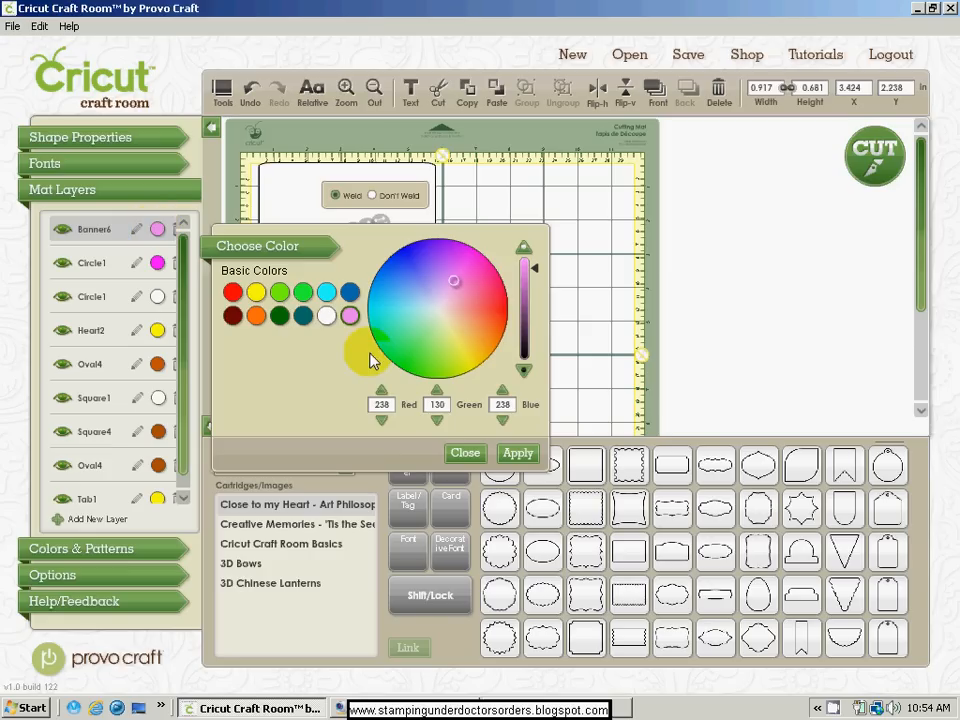
left_click(256, 315)
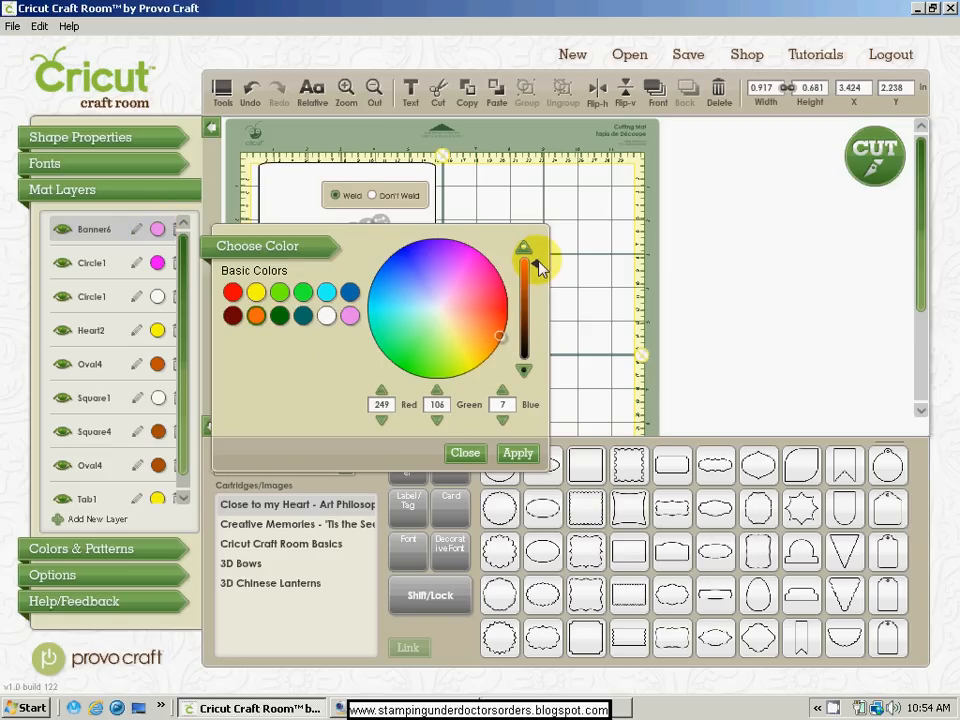
left_click_drag(536, 265, 540, 295)
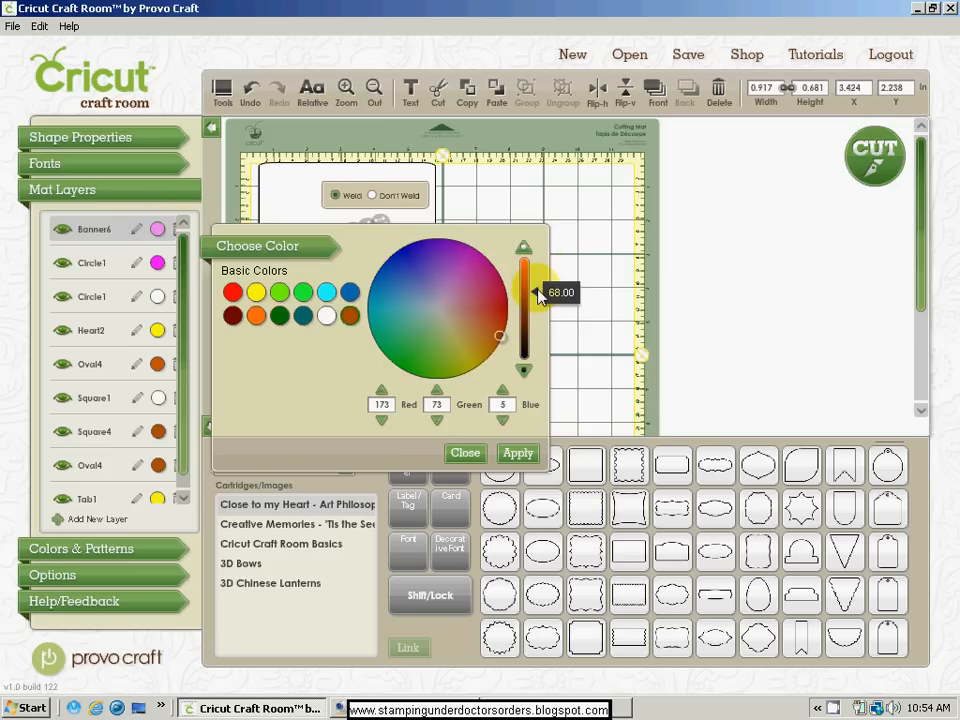
left_click(518, 453)
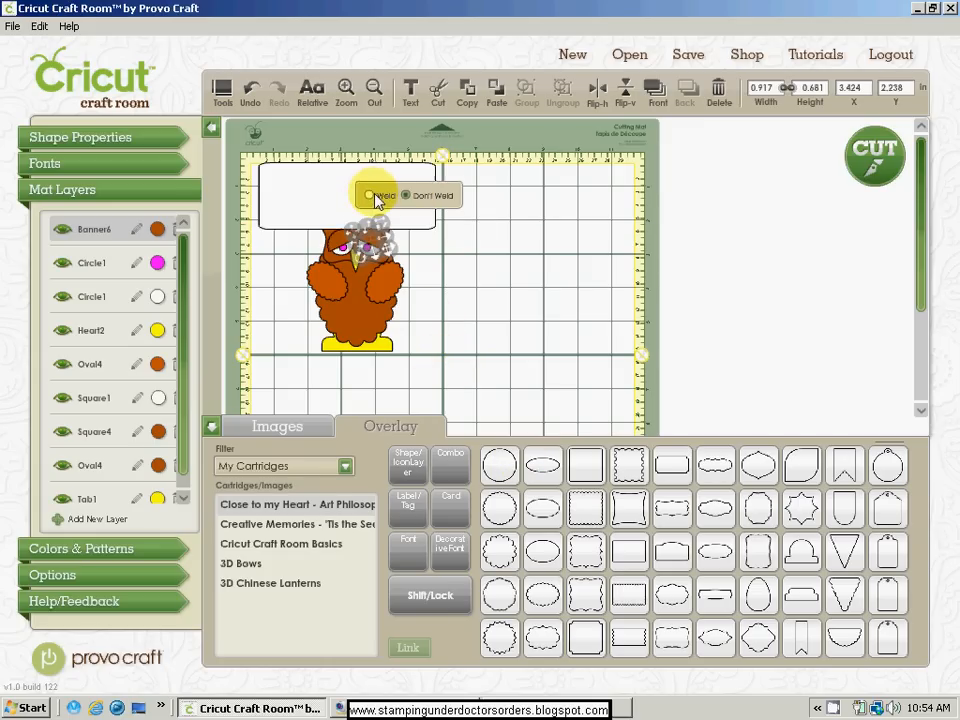
Set the right eye's eyelid to Don't Weld and nudge it slightly to the right.
left_click(375, 195)
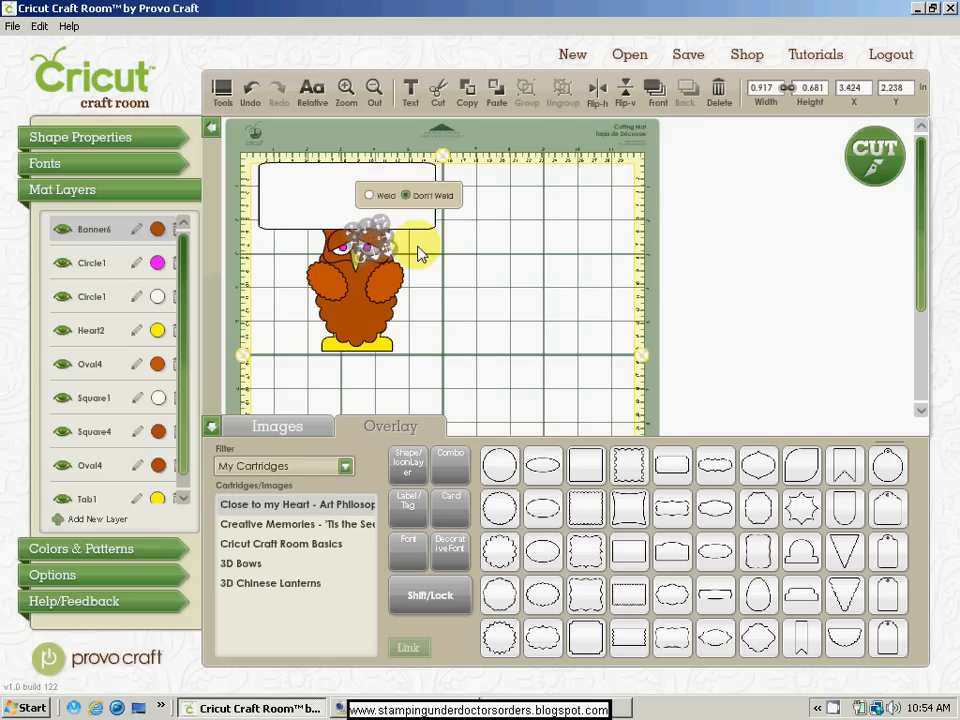
left_click(477, 356)
left_click(340, 245)
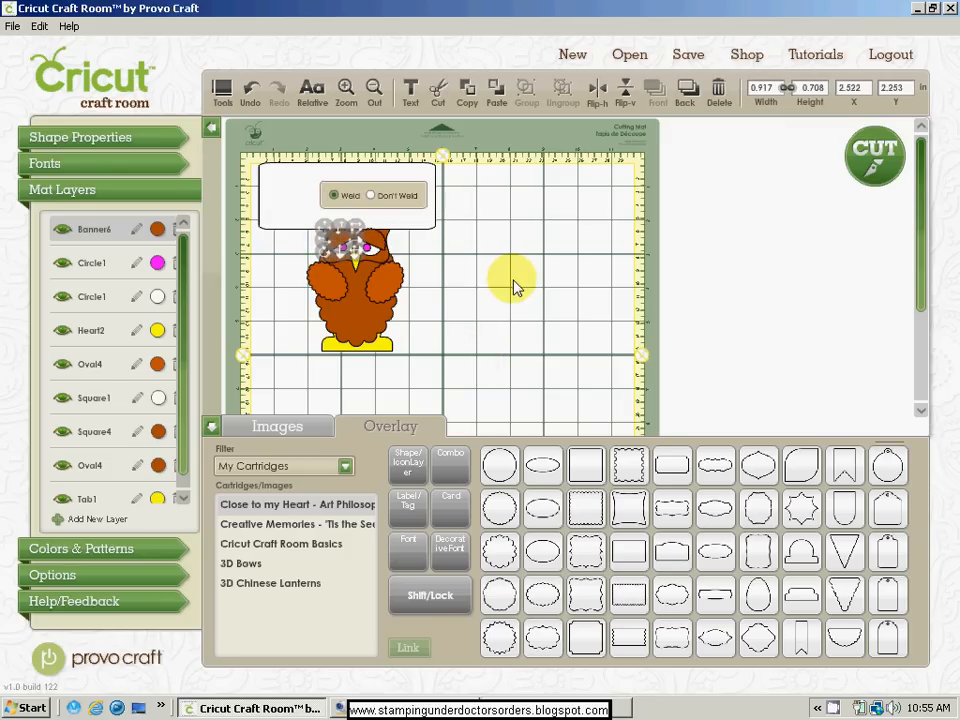
left_click(514, 281)
left_click(378, 240)
key("Right")
key("Right")
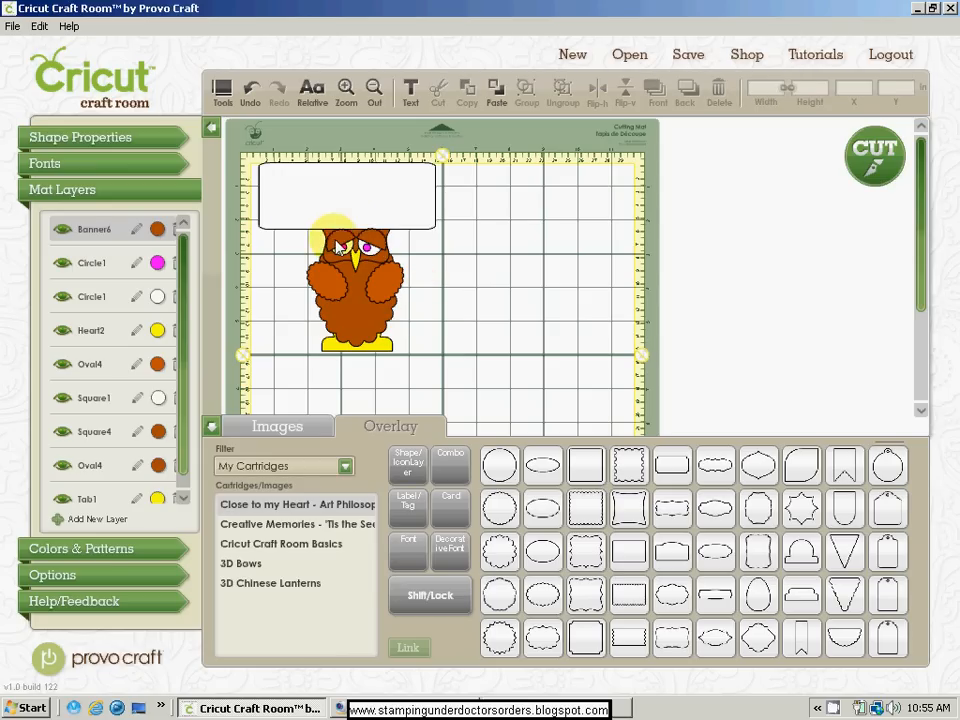
left_click(337, 240)
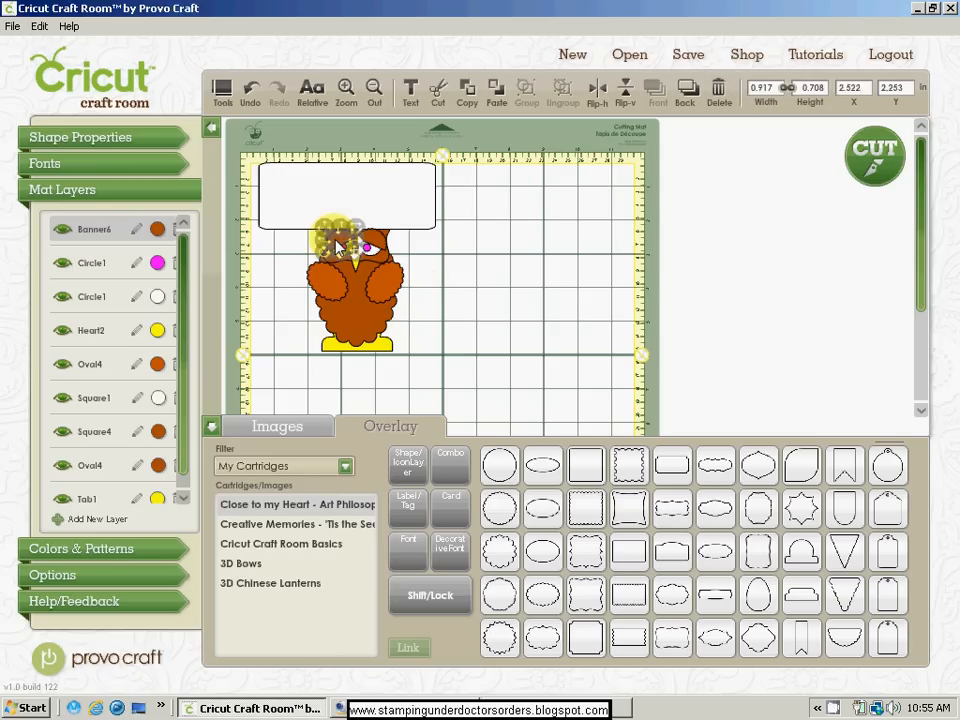
left_click(461, 304)
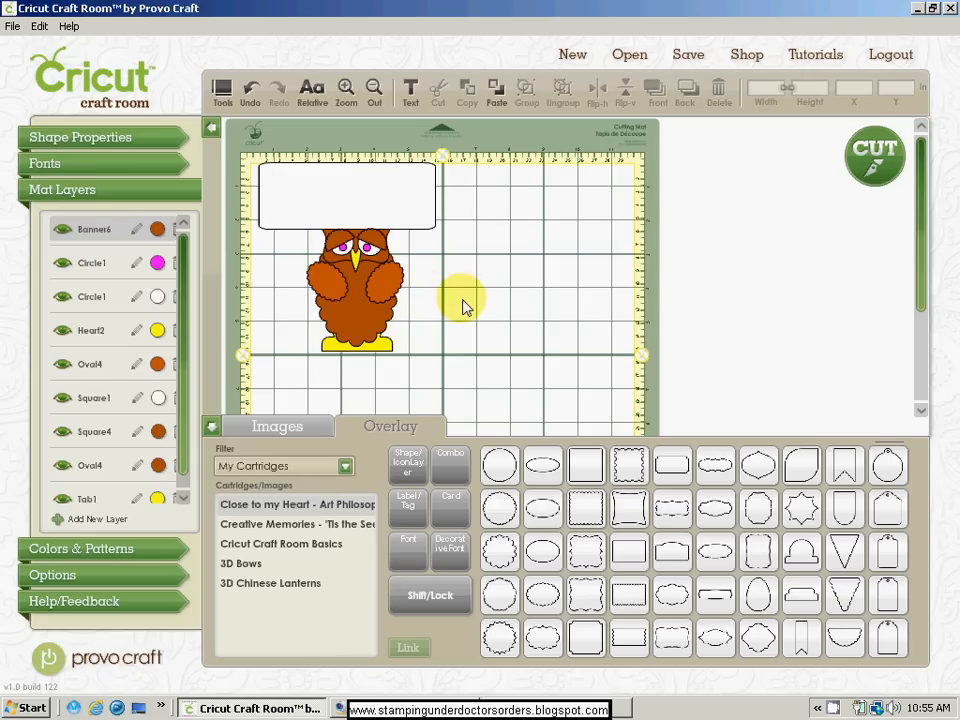
Set the owl head's height to 2.5 in and move it to about X 2.18, Y 0.76 in.
left_click(373, 263)
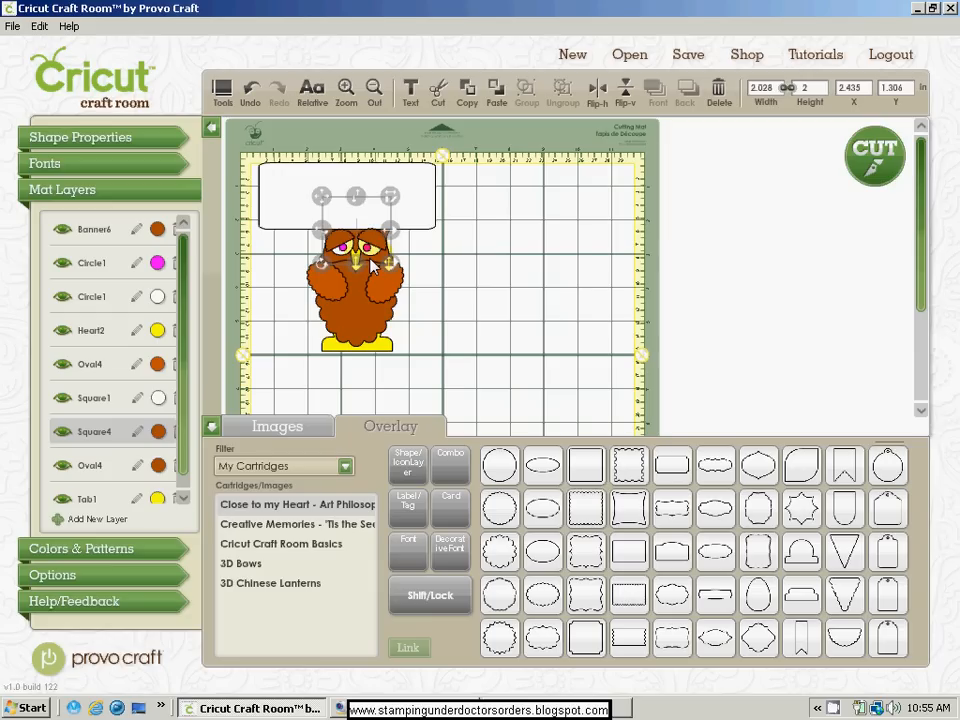
left_click(808, 89)
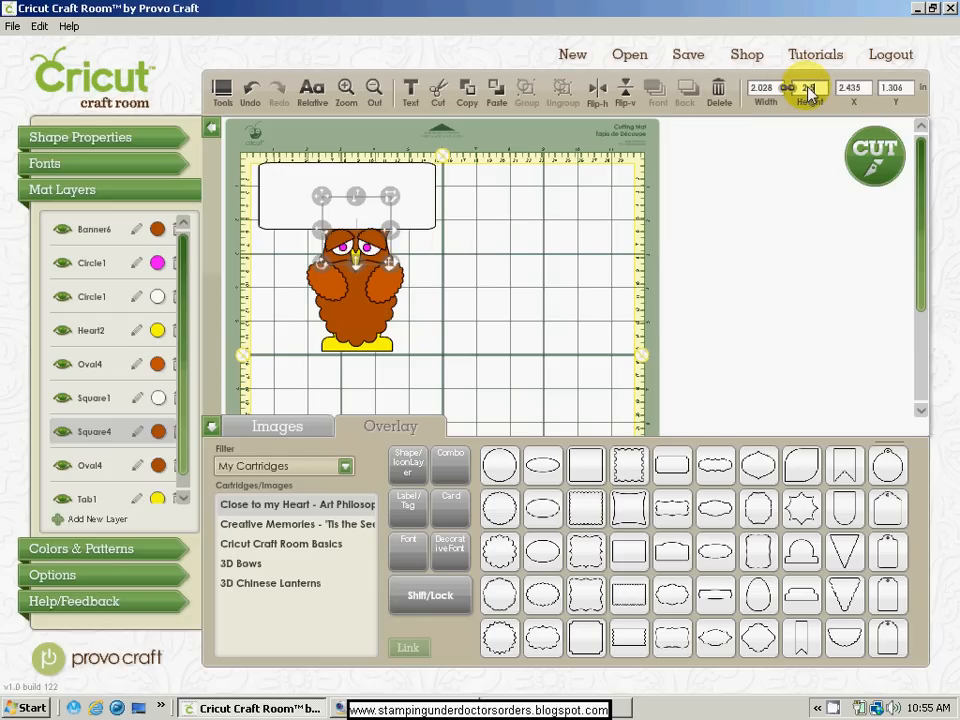
type(".5")
key("Return")
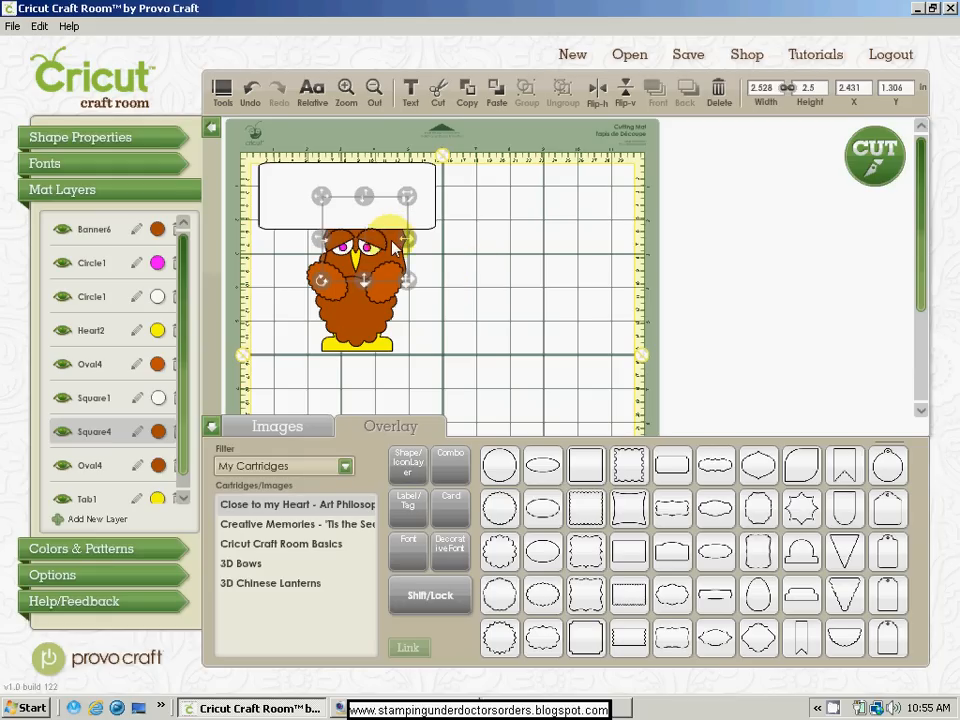
left_click_drag(396, 243, 384, 225)
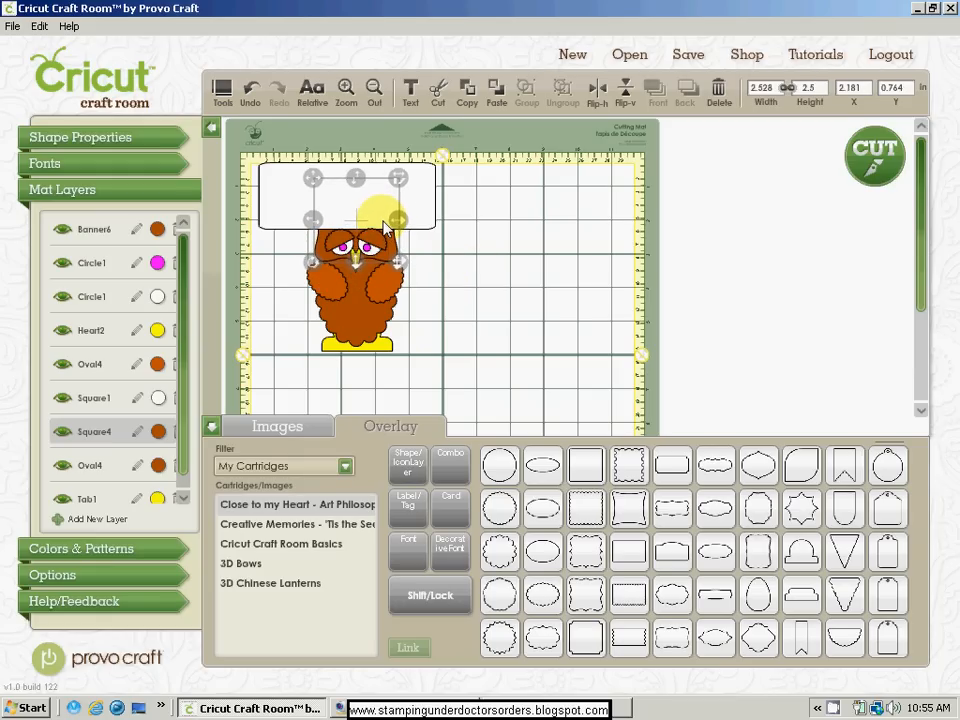
Nudge the white rectangle above the owl's face up to about Y -0.03 in.
left_click(415, 200)
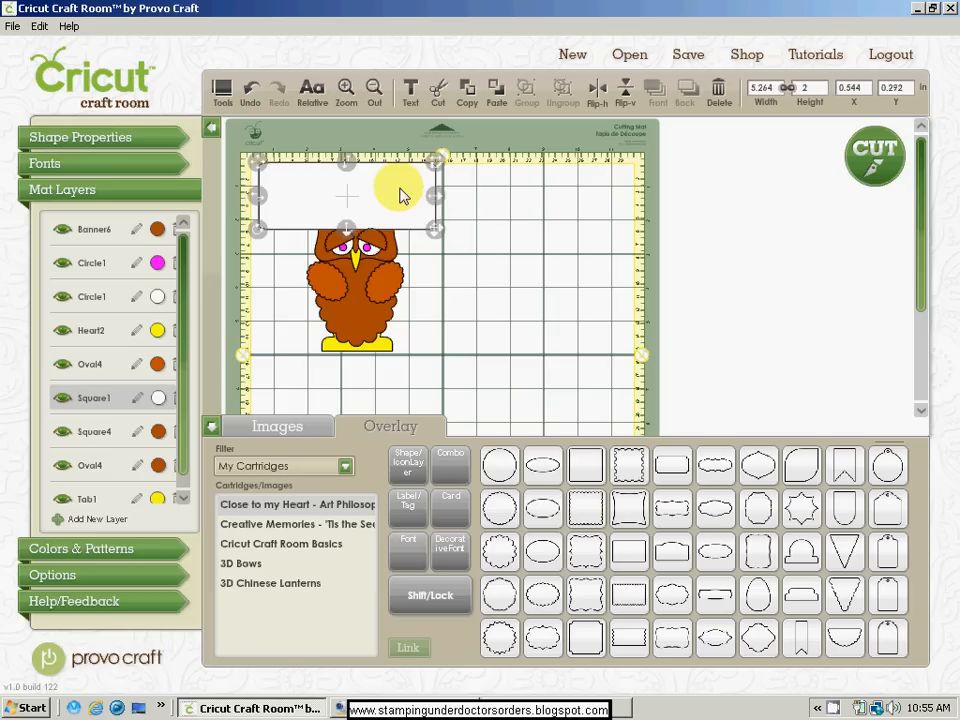
key("Up")
key("Up")
key("Up")
key("Up")
key("Up")
key("Up")
key("Up")
key("Up")
key("Up")
key("Up")
key("Up")
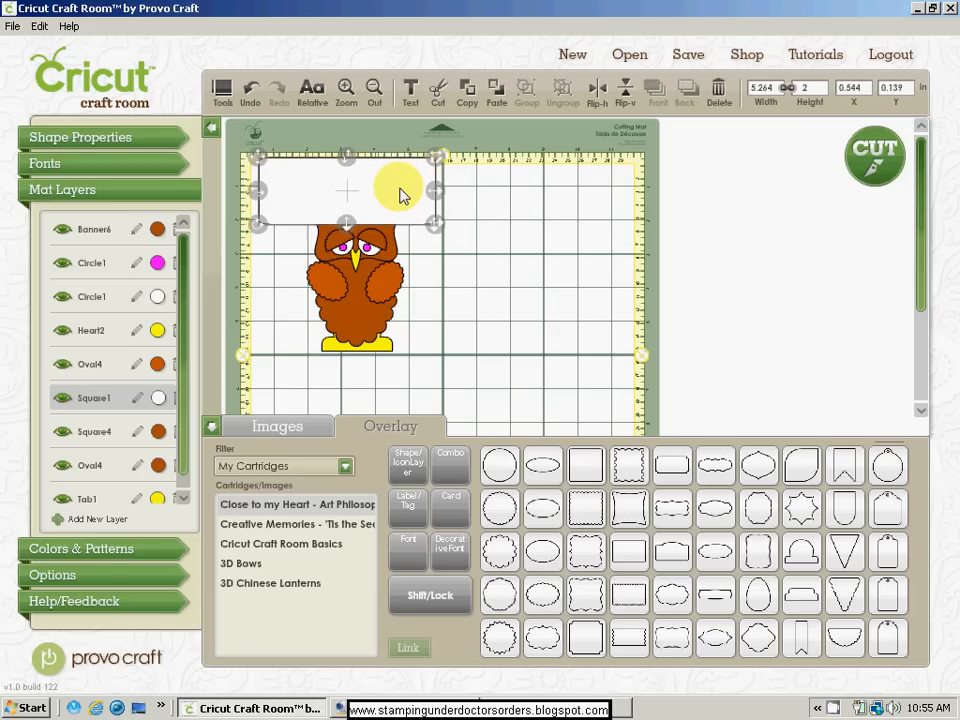
key("Up")
key("Up")
key("Up")
key("Up")
key("Up")
key("Up")
key("Up")
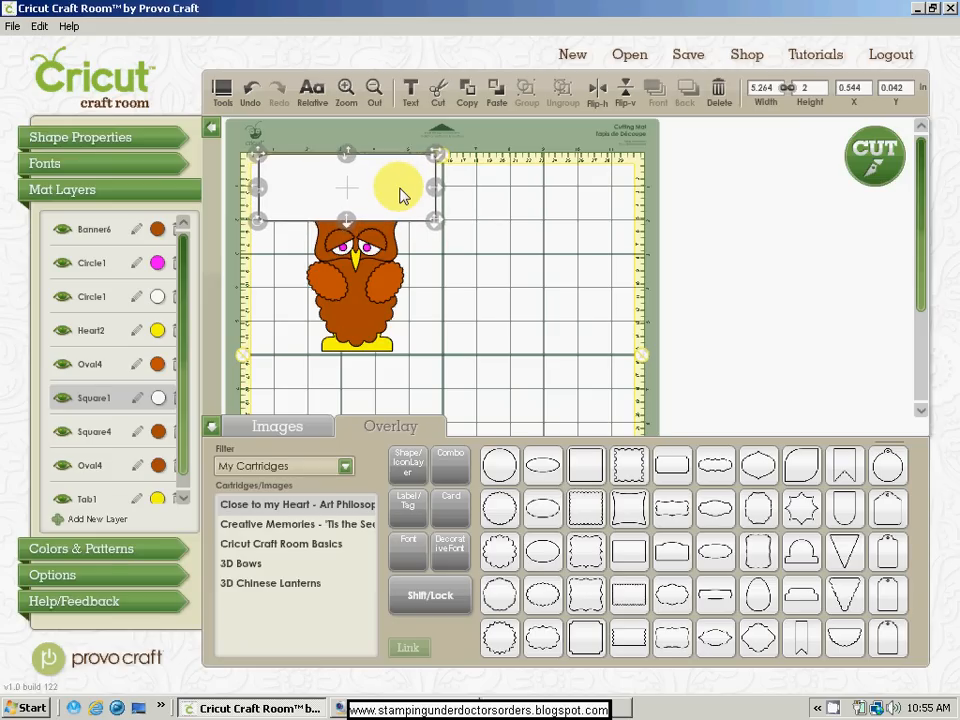
key("Up")
key("Up")
key("Up")
key("Up")
key("Up")
key("Up")
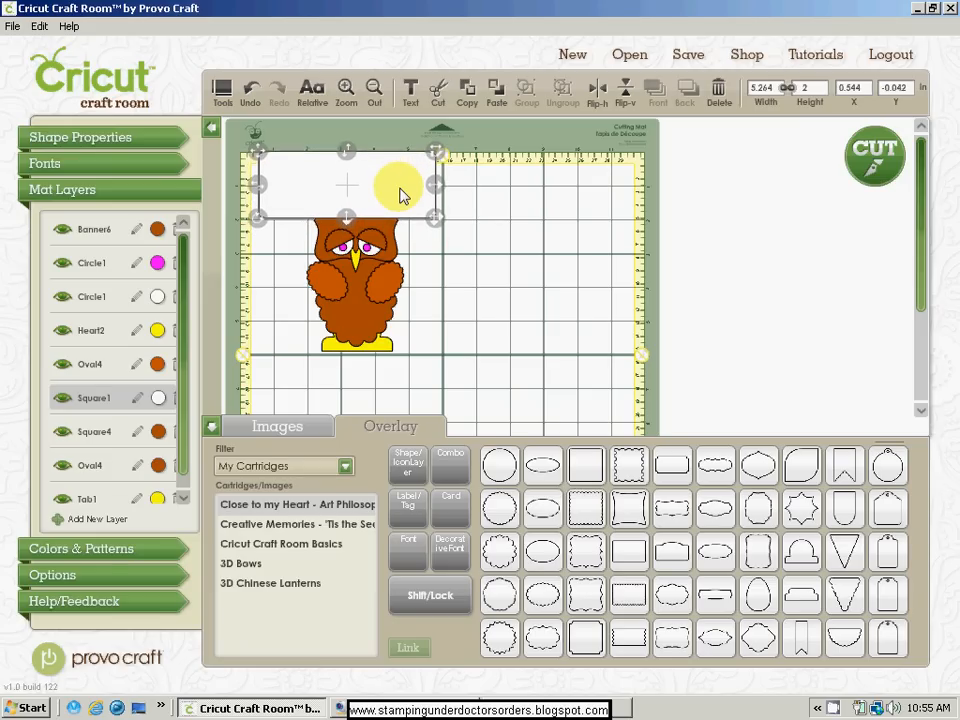
key("Up")
key("Down")
key("Down")
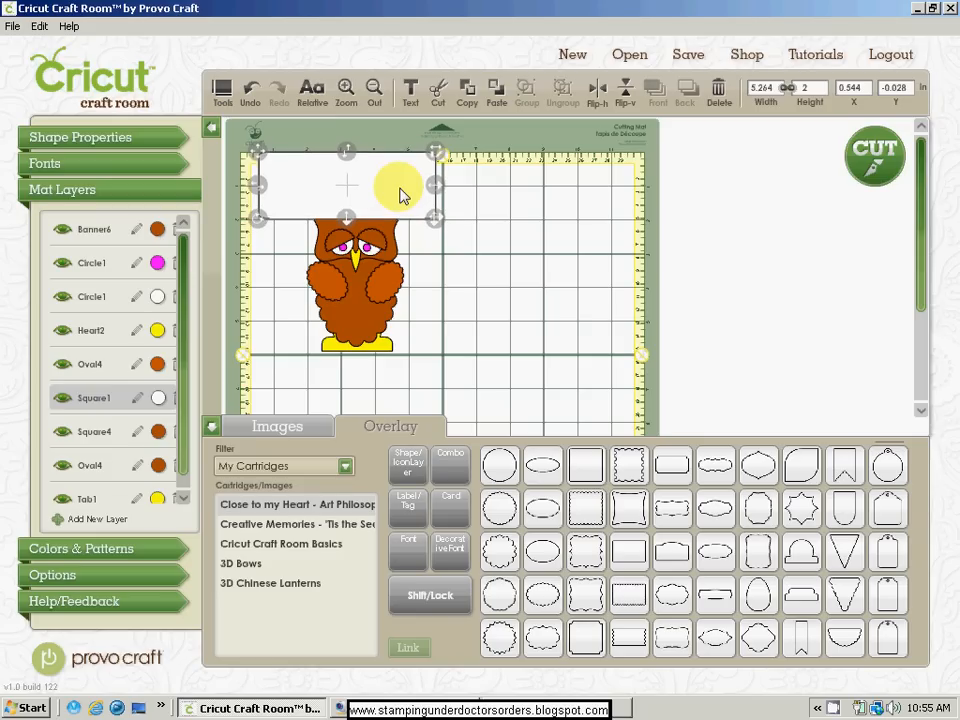
Recolor the pupils' Circle1 layer black.
left_click(374, 93)
left_click(345, 90)
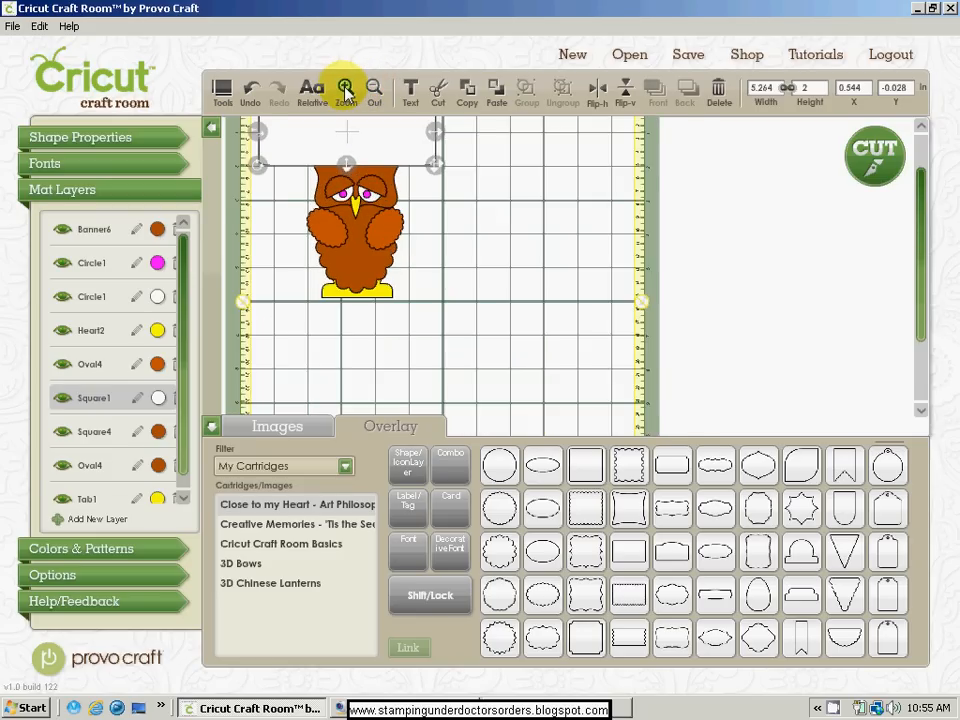
left_click(345, 90)
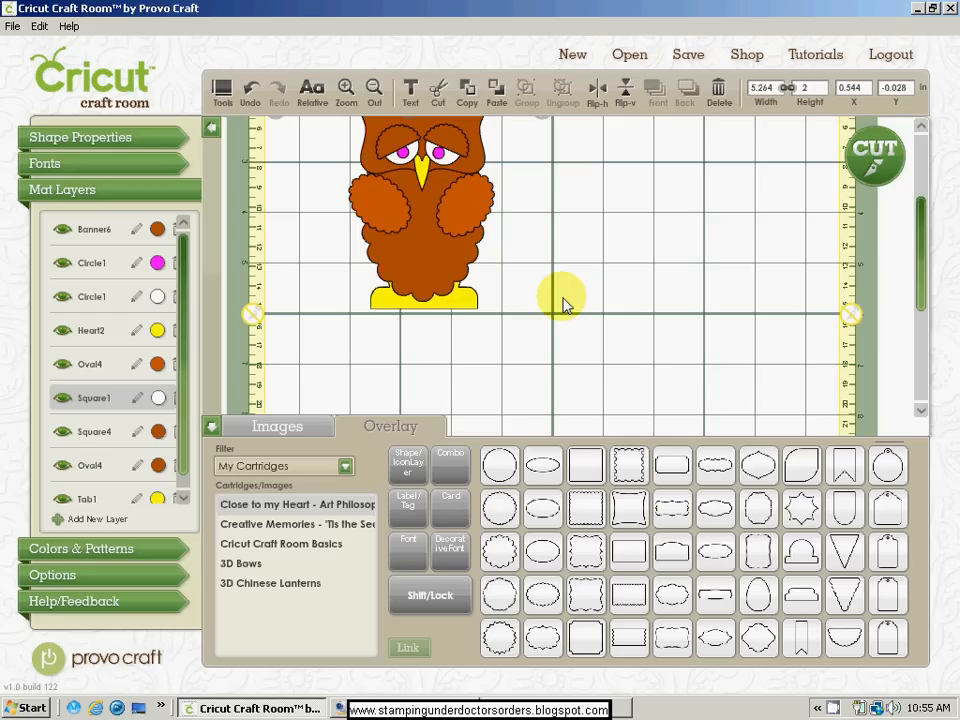
scroll(563, 305, "up", 2)
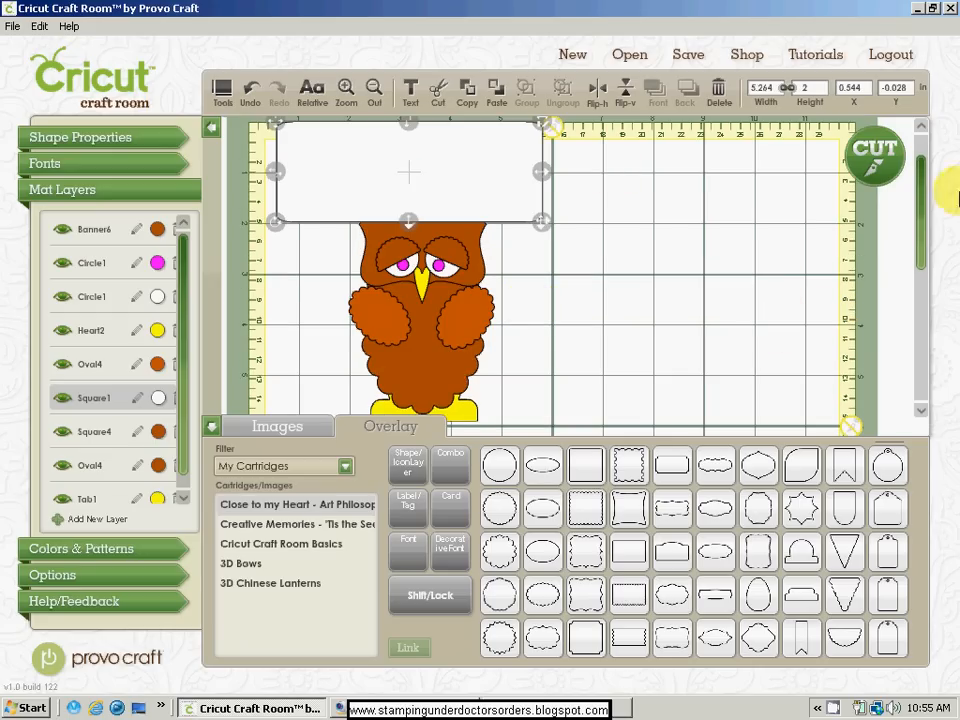
left_click_drag(922, 225, 922, 237)
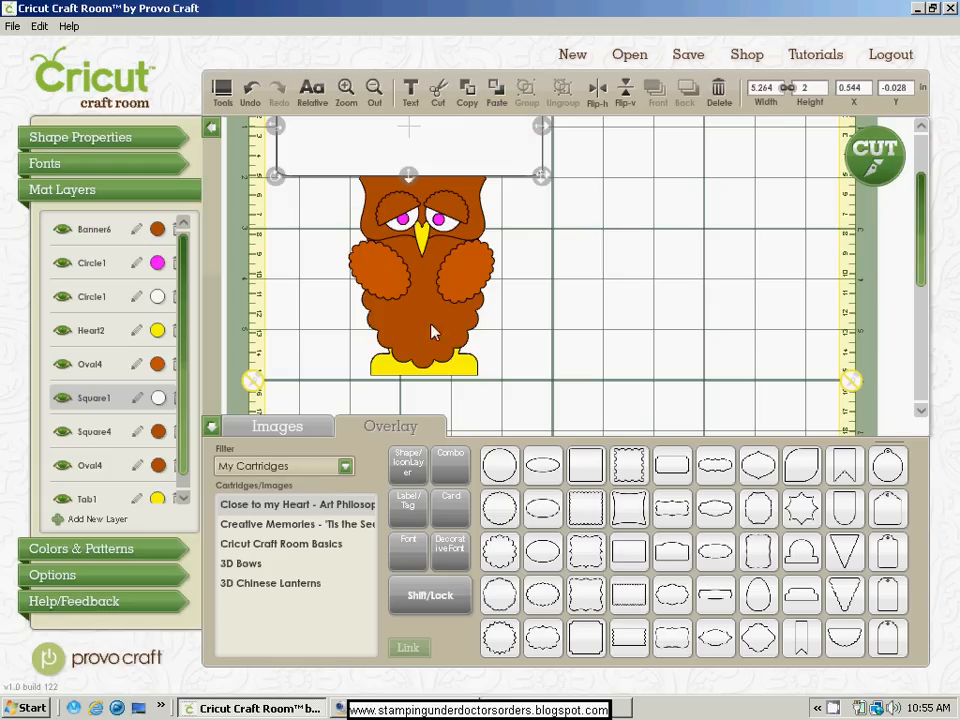
left_click(157, 262)
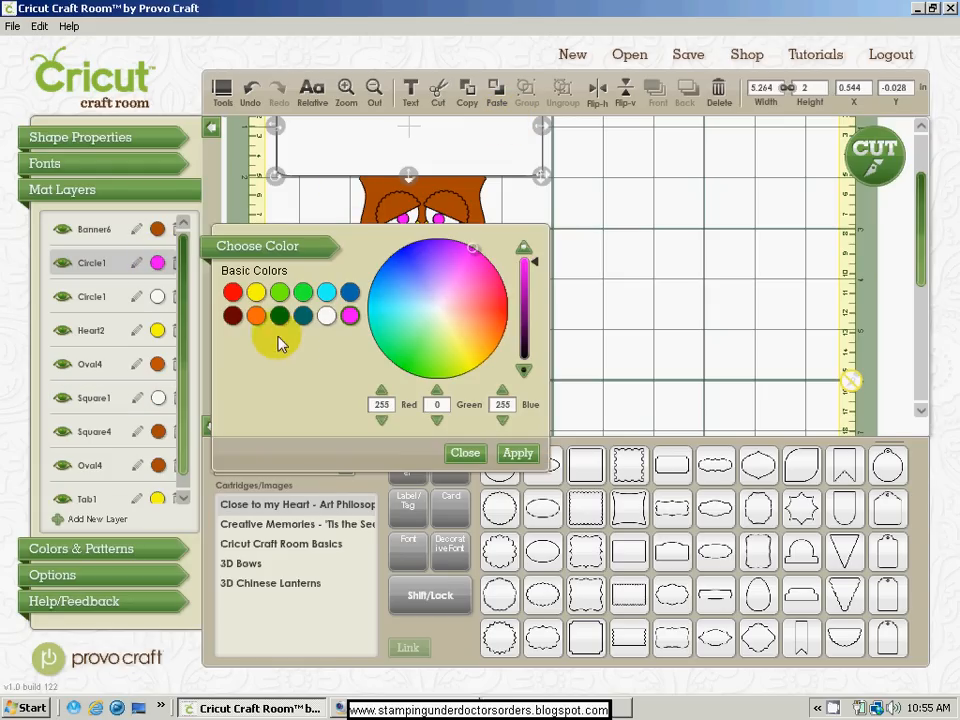
left_click(524, 352)
left_click(526, 366)
left_click(518, 452)
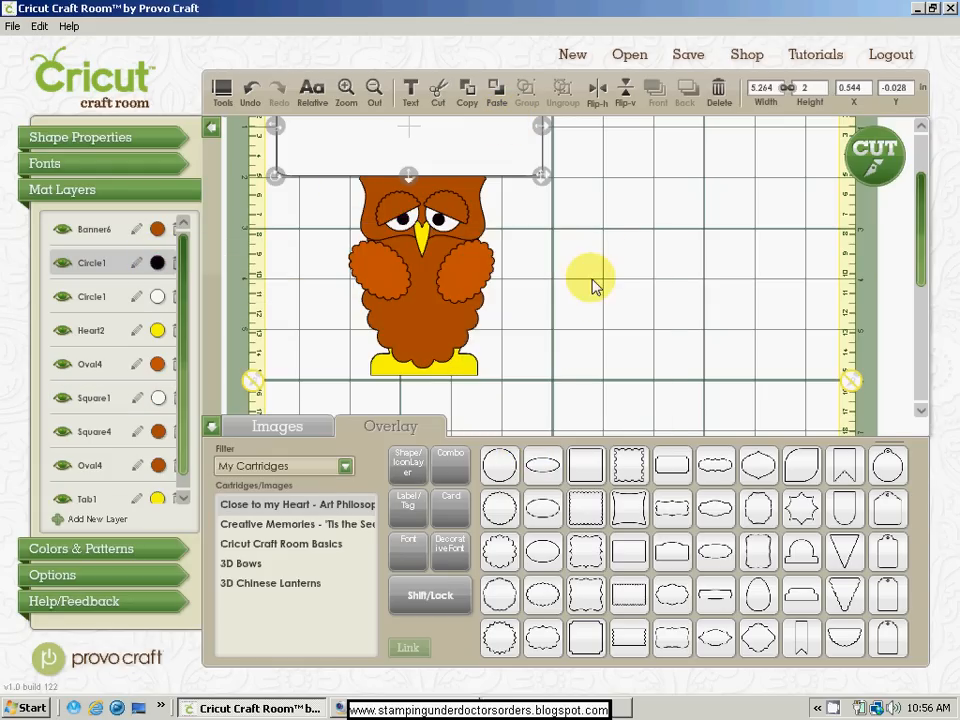
left_click(653, 271)
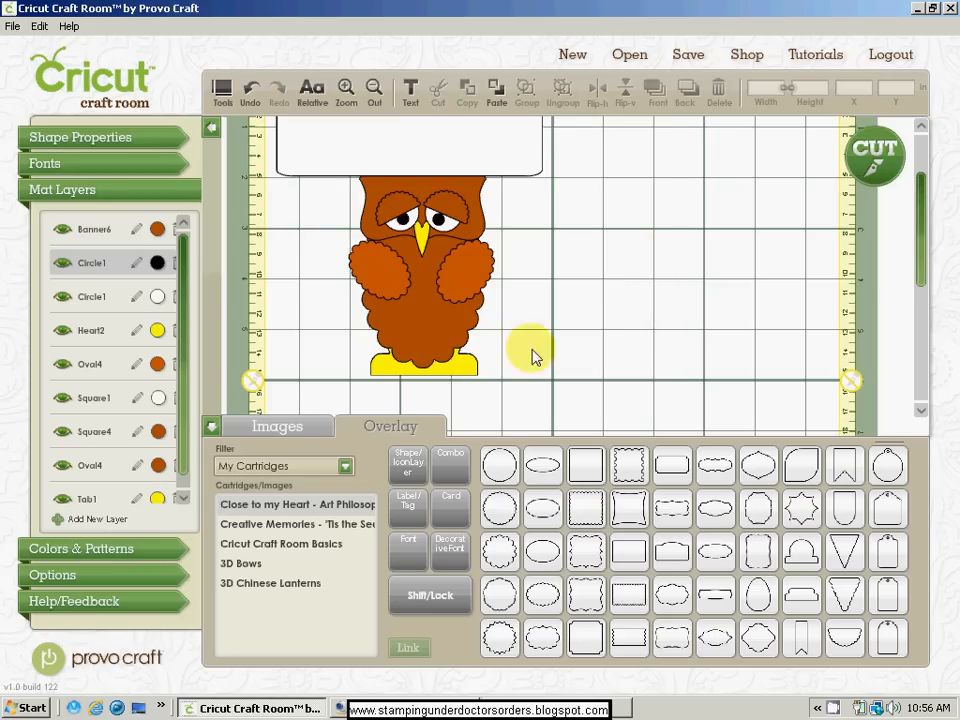
Move the owl's yellow feet slightly to about X 2.37, Y 4.34 in.
left_click(472, 372)
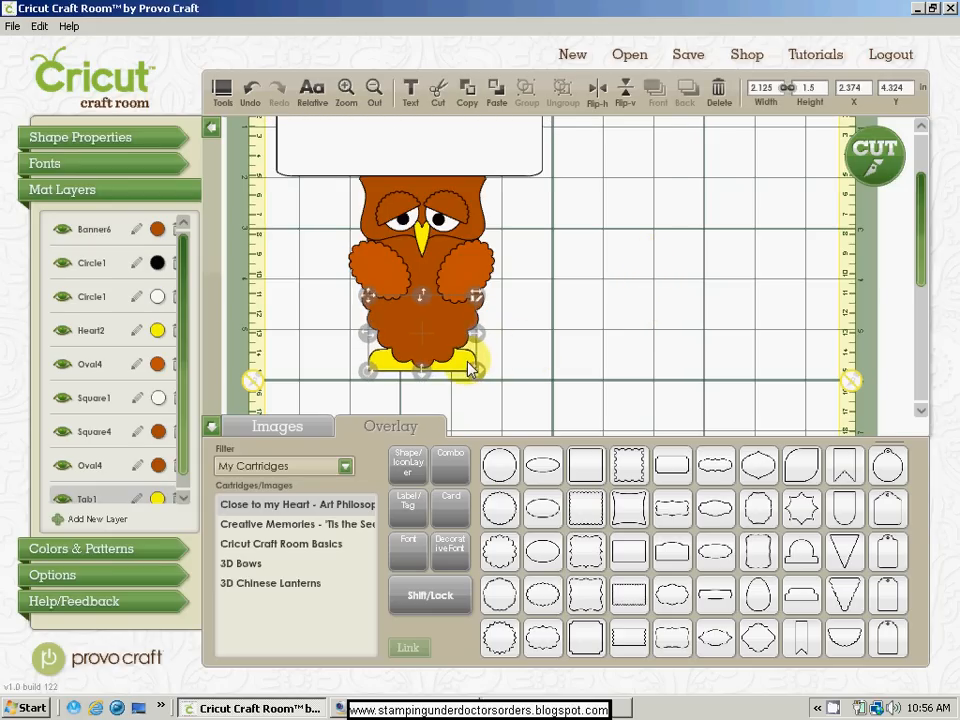
left_click_drag(470, 368, 467, 371)
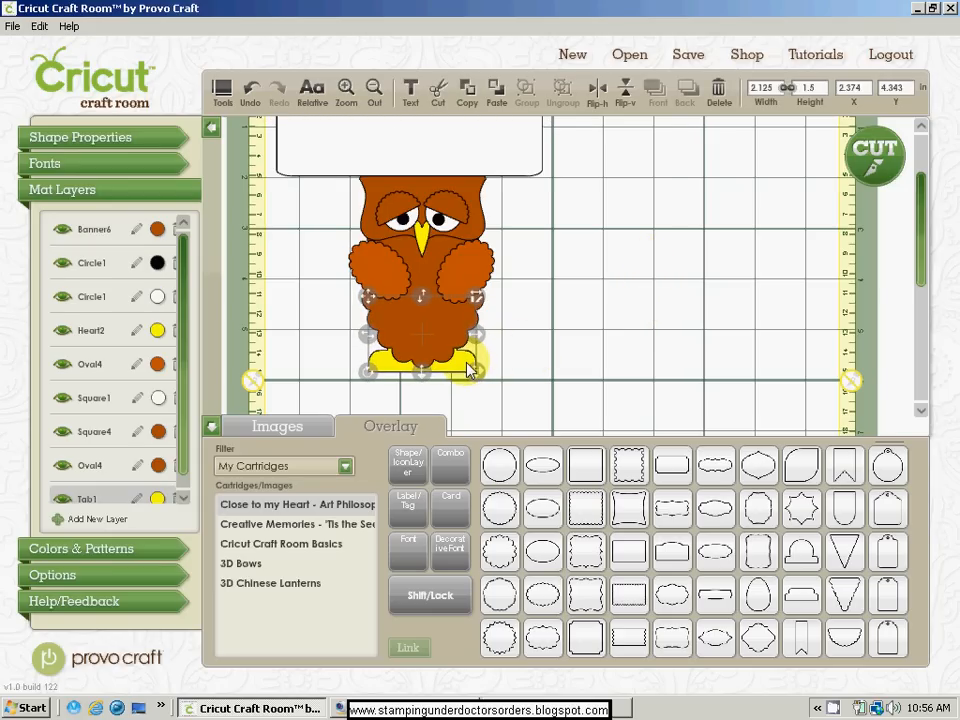
left_click(558, 398)
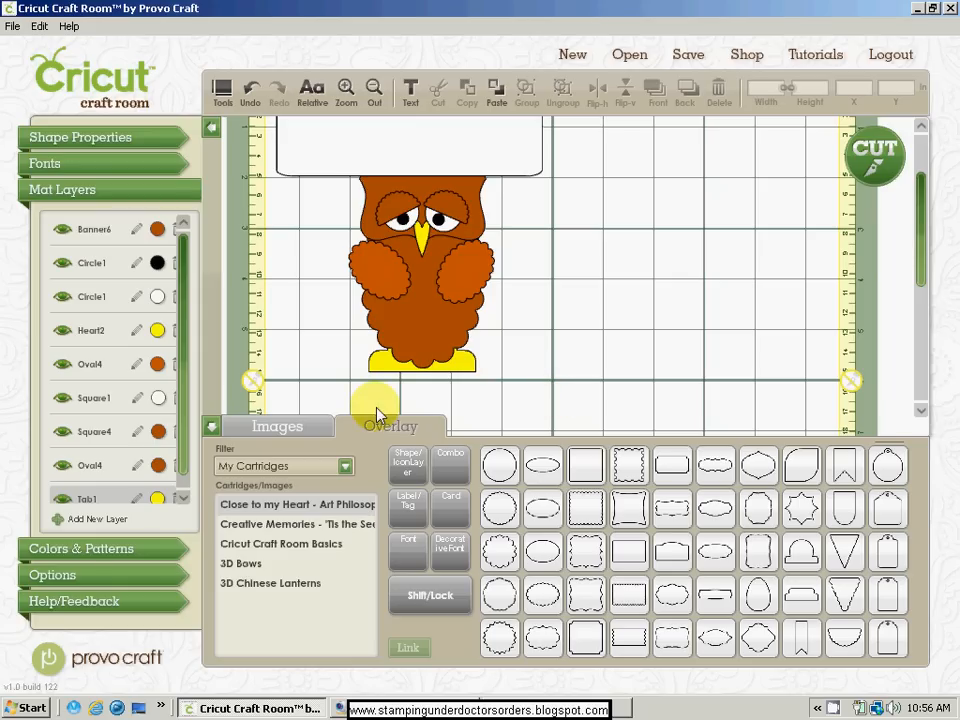
Hide the Banner6 eyelid layer, both Circle1 eye layers and the Heart2 beak layer.
left_click(62, 231)
left_click(62, 263)
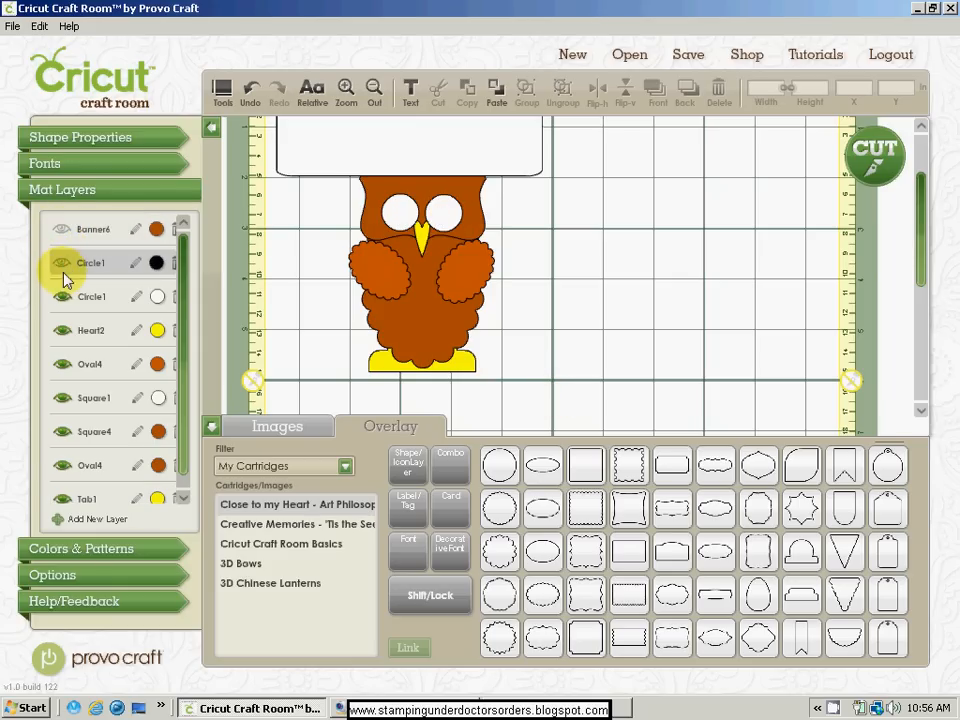
left_click(62, 297)
left_click(62, 331)
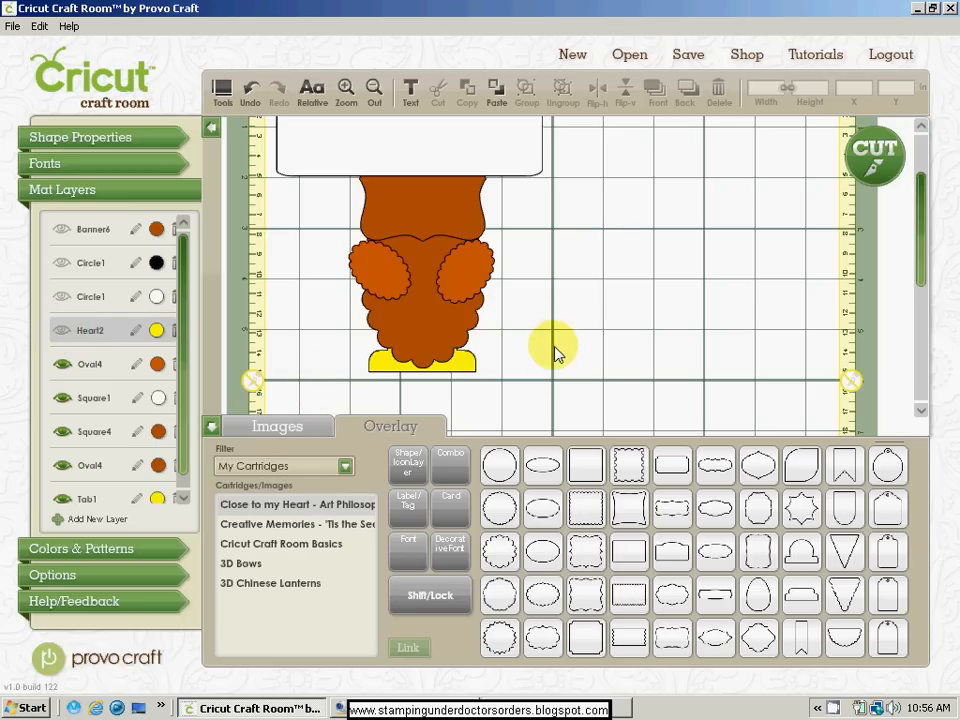
Nudge the owl's wings slightly down so they sit level on the body.
left_click(478, 274)
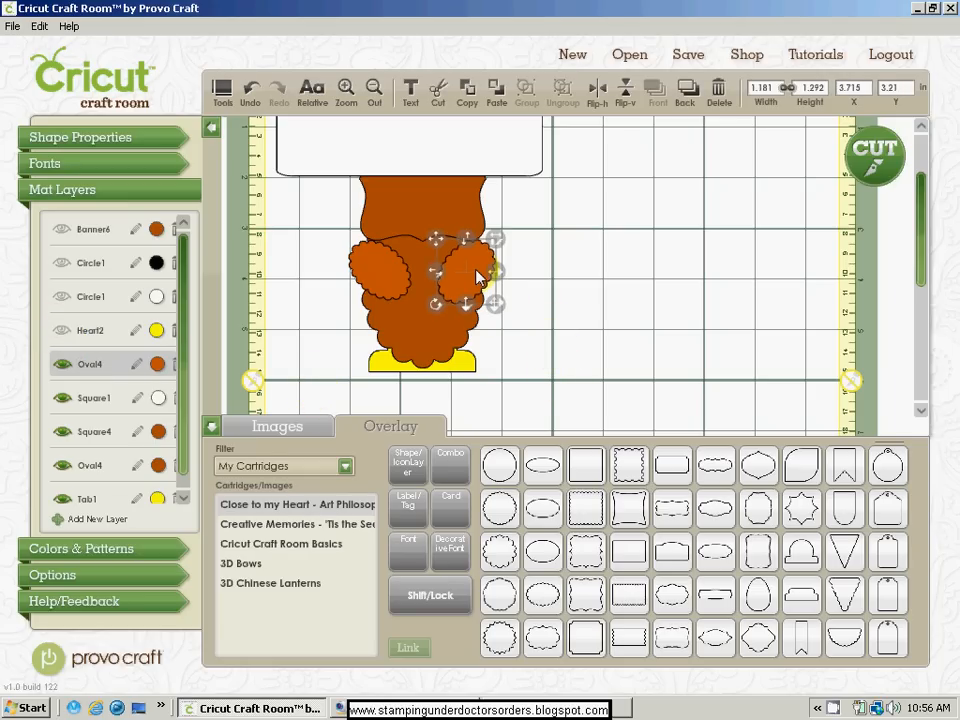
left_click(388, 276)
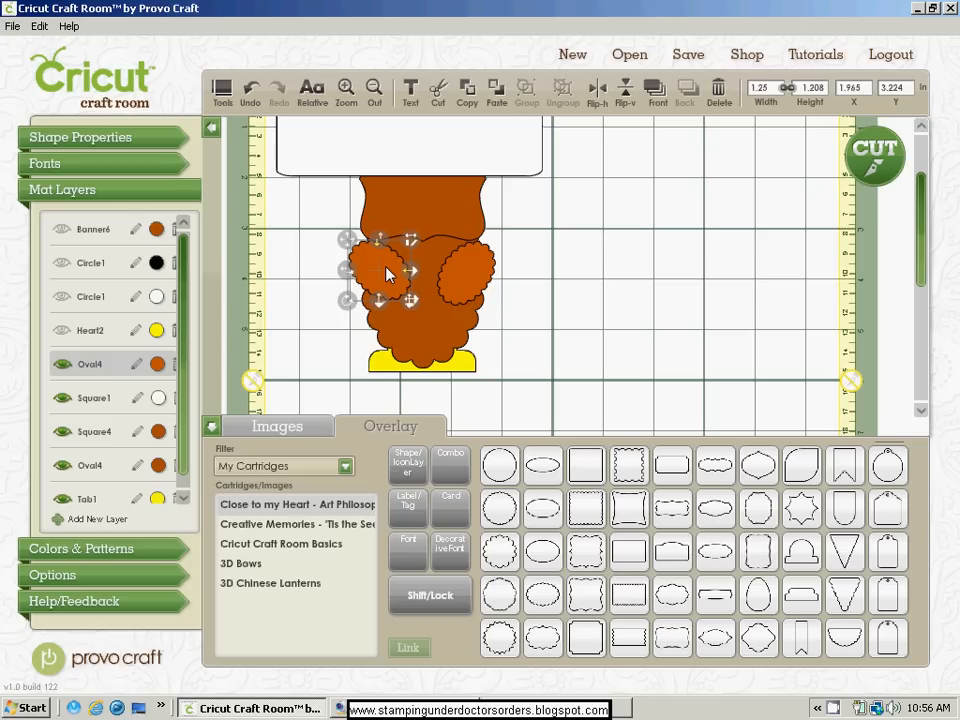
key("Down")
left_click(607, 279)
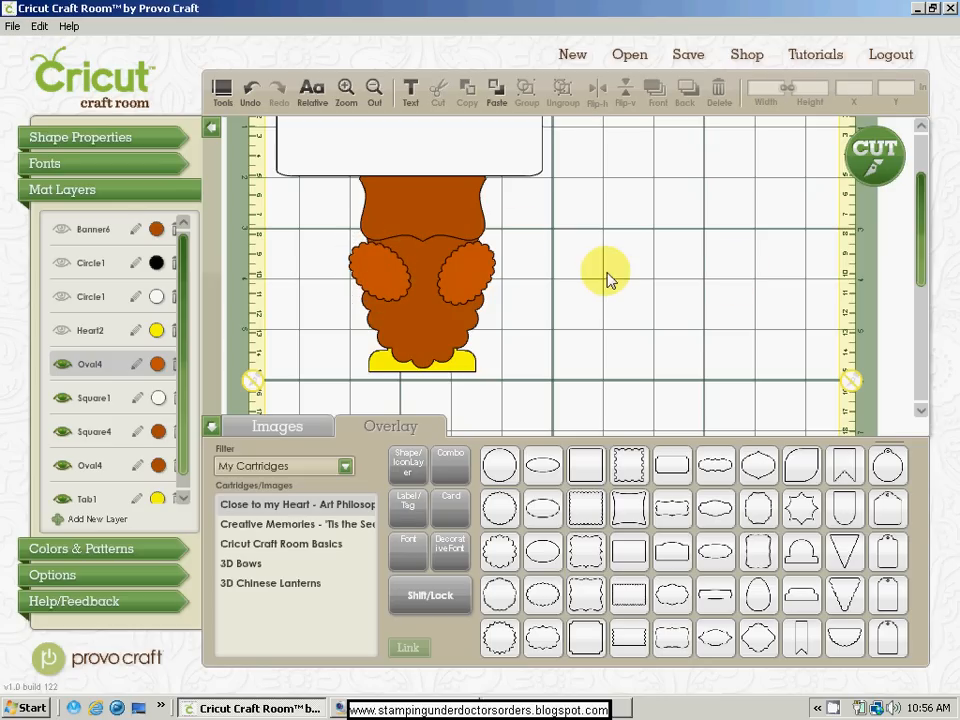
Delete the Square1 layer holding the white rectangle.
left_click(490, 140)
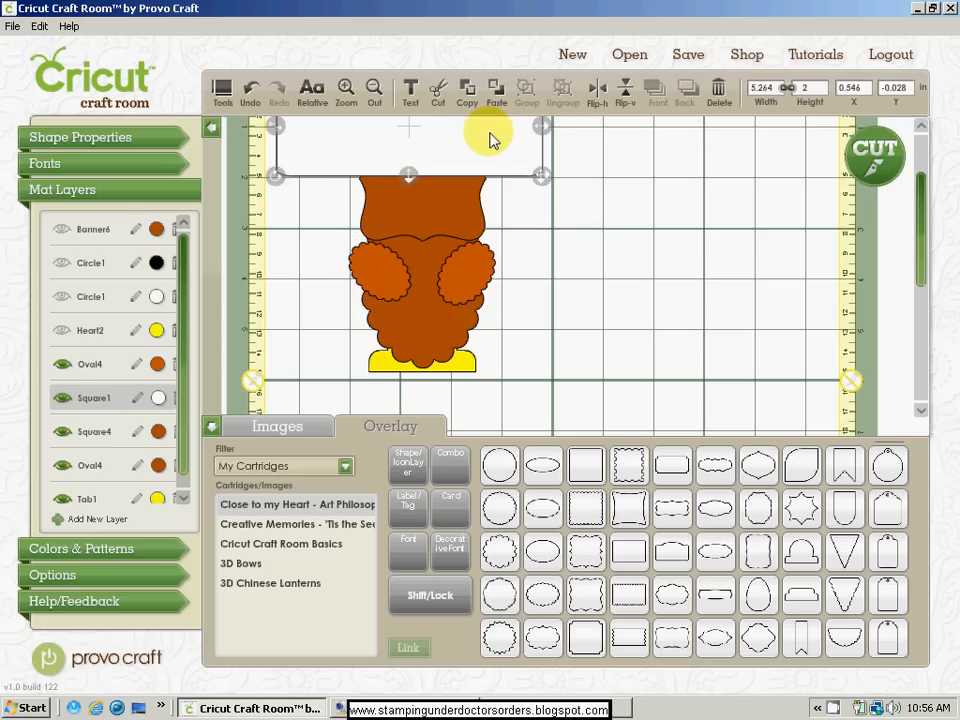
left_click(178, 398)
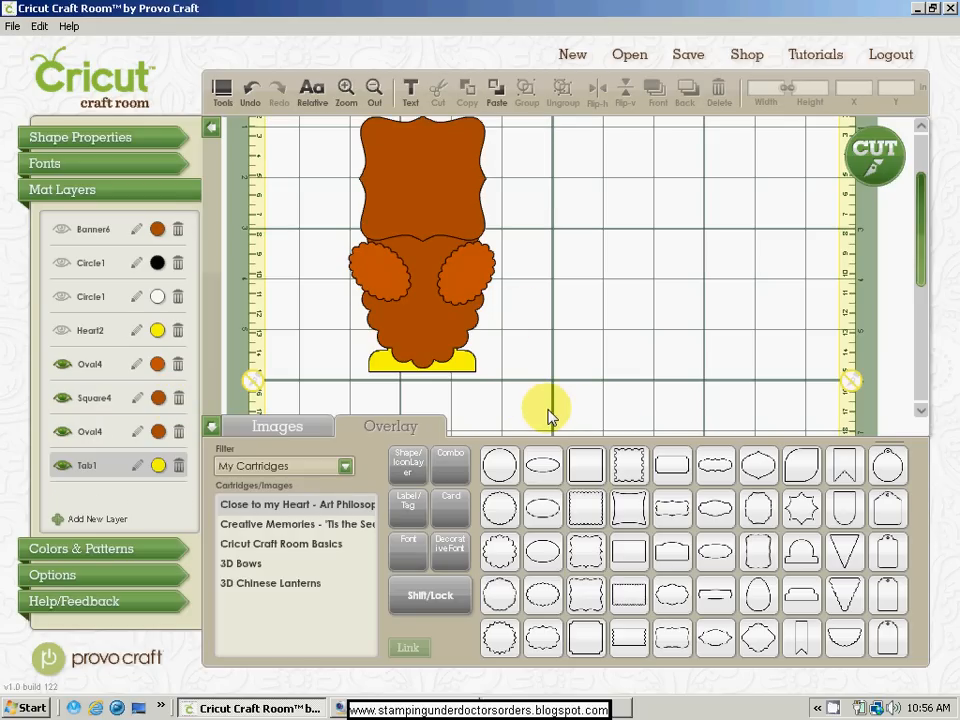
Copy all the visible head, body, wing and feet pieces and add a new layer named CARD BASE.
left_click_drag(548, 415, 240, 33)
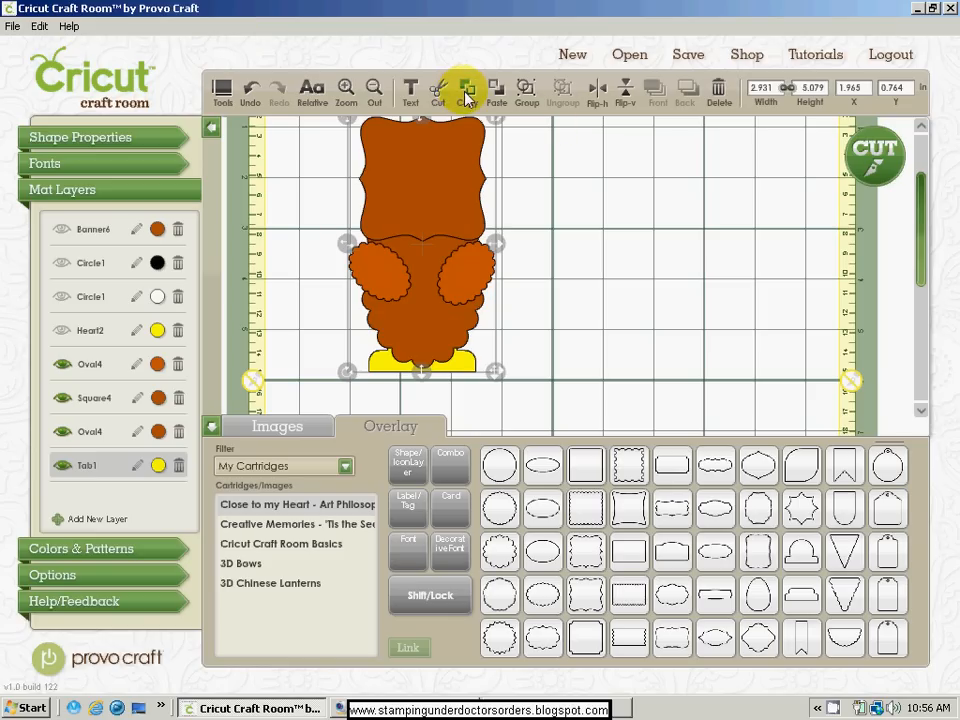
left_click(110, 520)
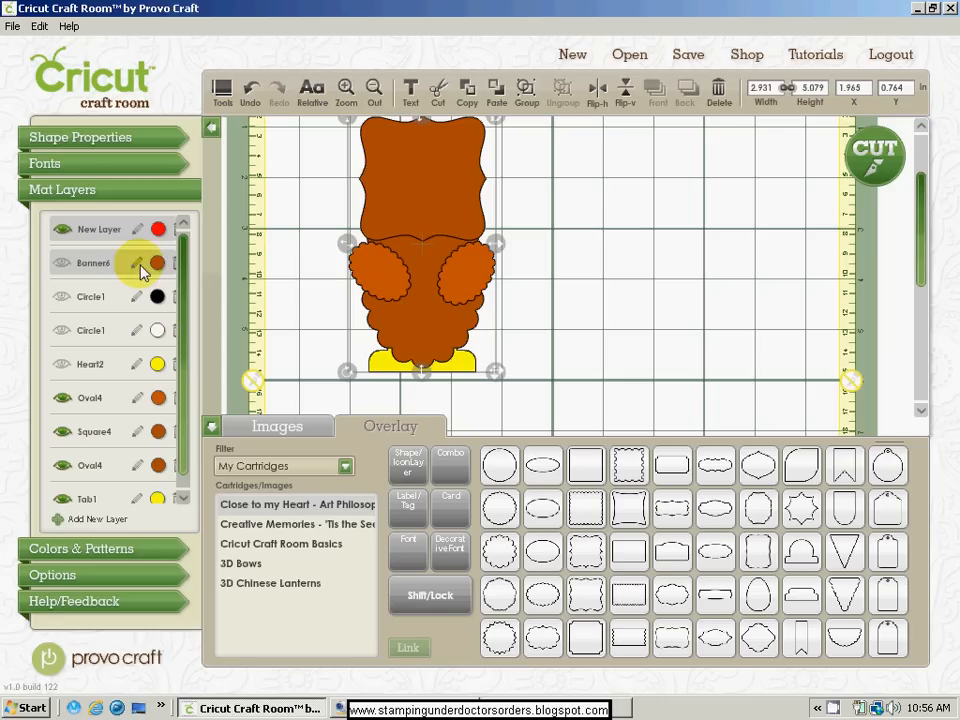
left_click(135, 229)
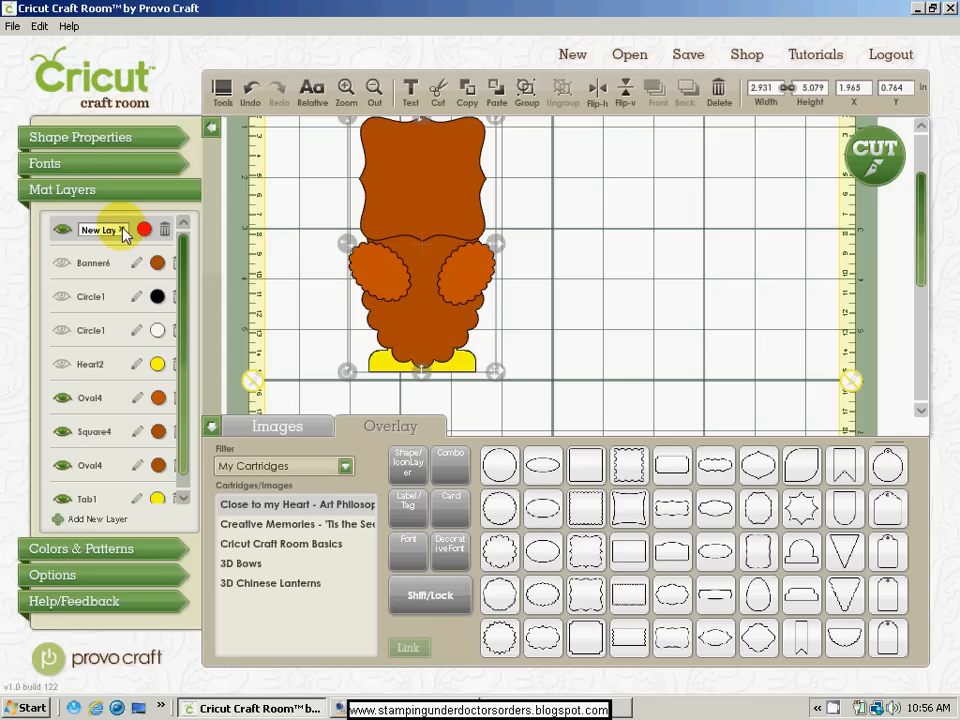
left_click(123, 230)
type("CARD BASE")
key("Return")
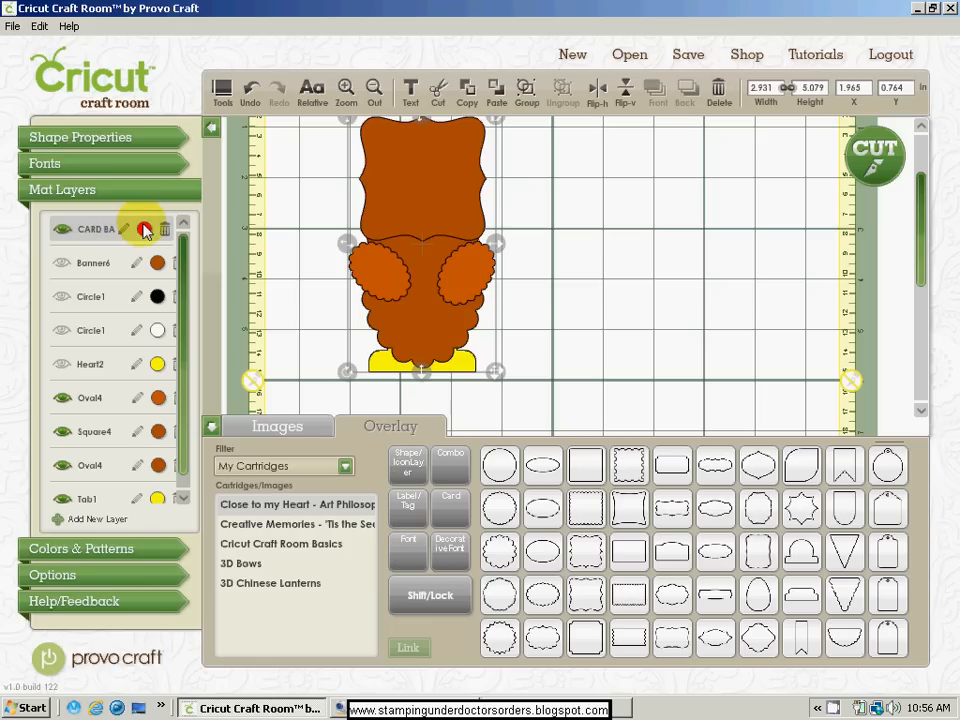
Recolor the CARD BASE layer with basic orange darkened to RGB 132, 56, 4.
left_click(144, 229)
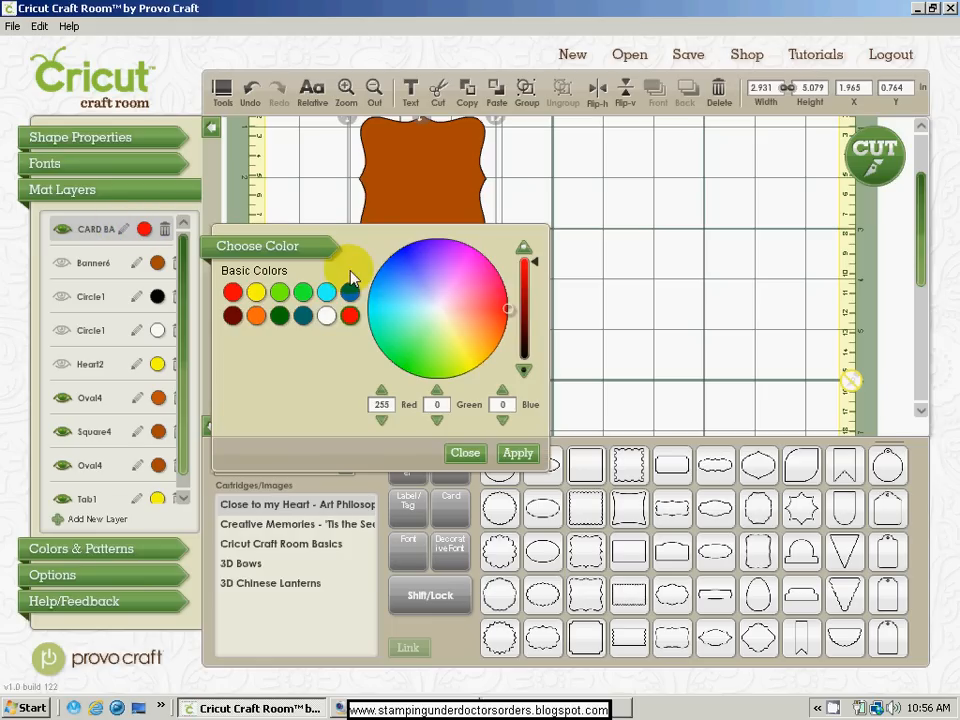
left_click(257, 318)
left_click_drag(538, 268, 535, 305)
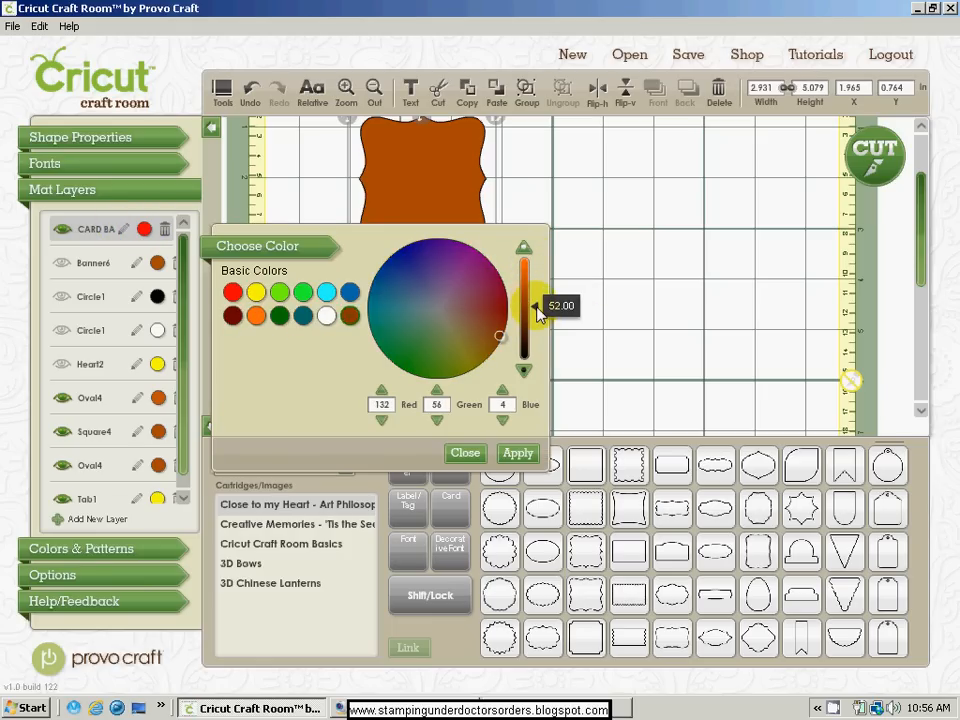
left_click(518, 453)
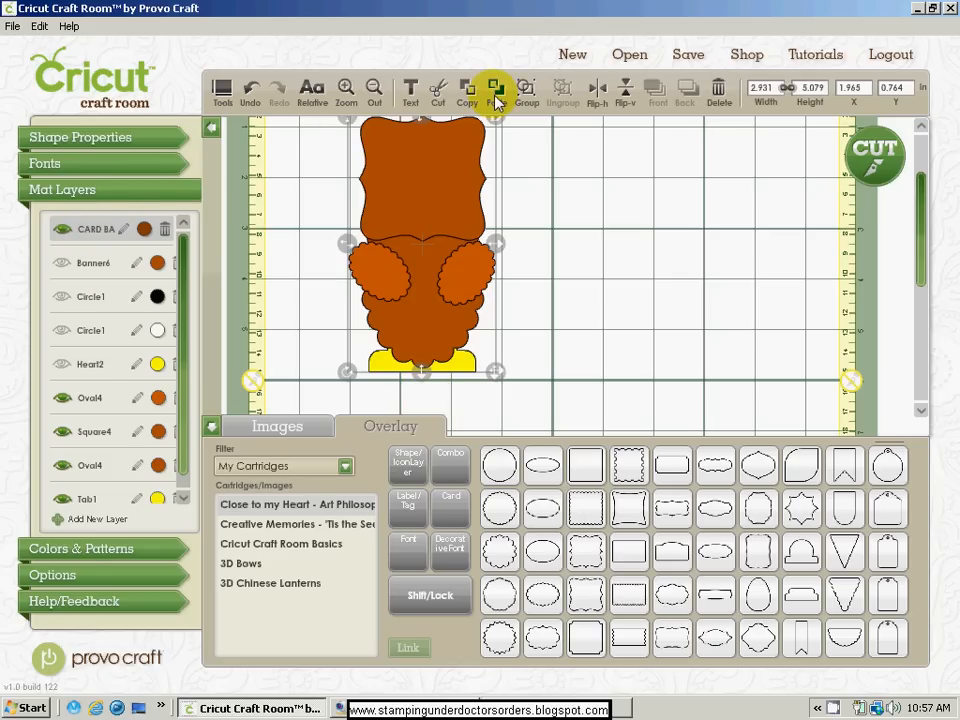
Paste the copied owl pieces onto the CARD BASE layer.
left_click(497, 100)
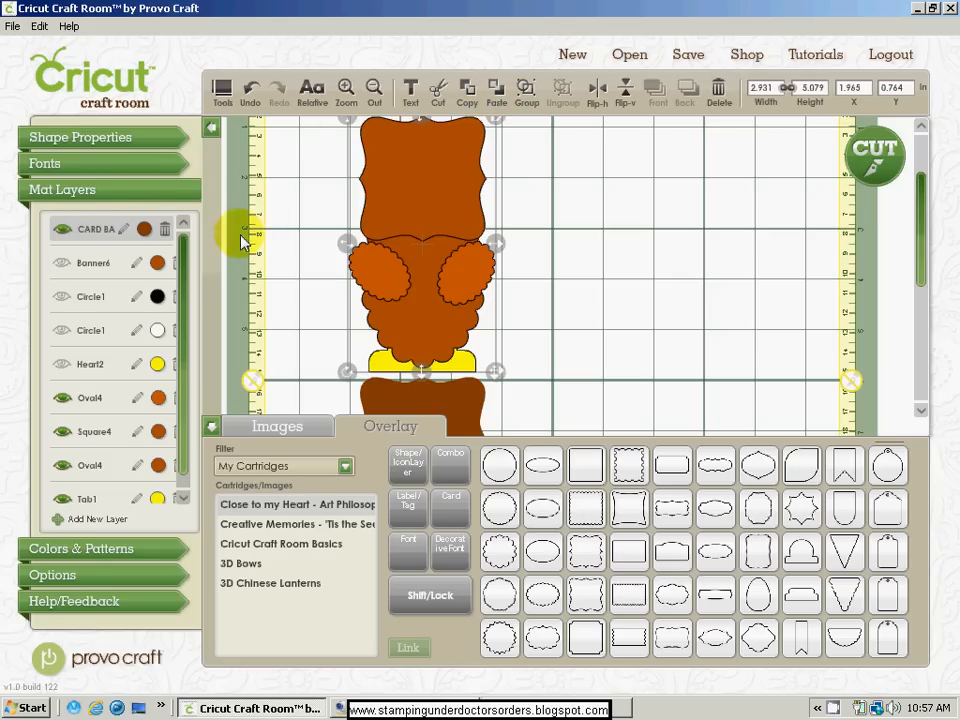
left_click_drag(182, 317, 178, 392)
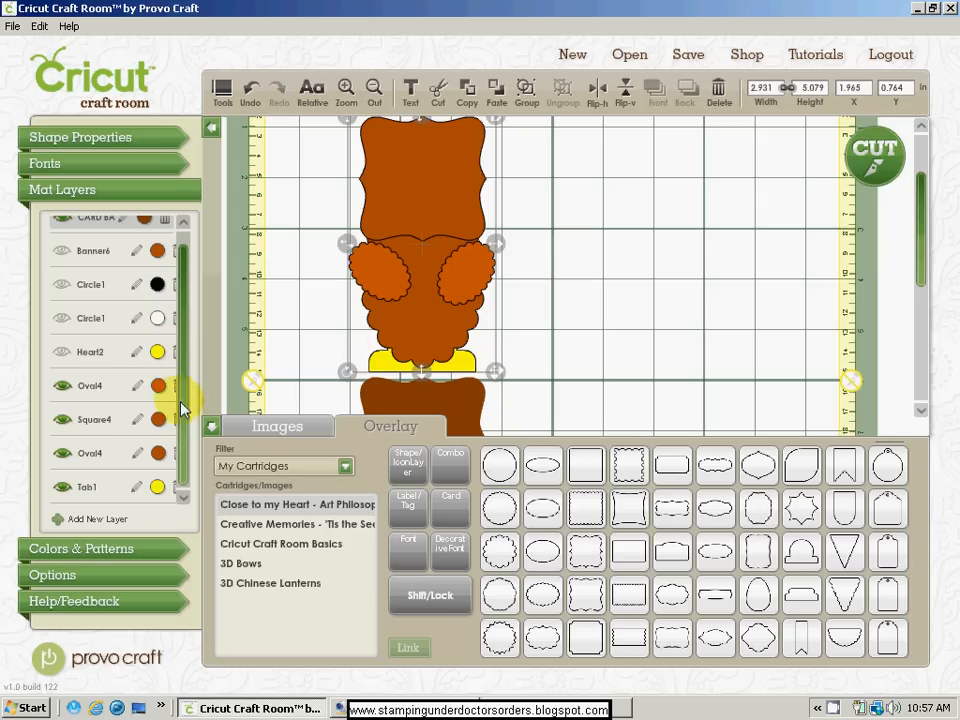
Hide the remaining visible owl layers: both Oval4 layers, Square4 and Tab1.
left_click(62, 385)
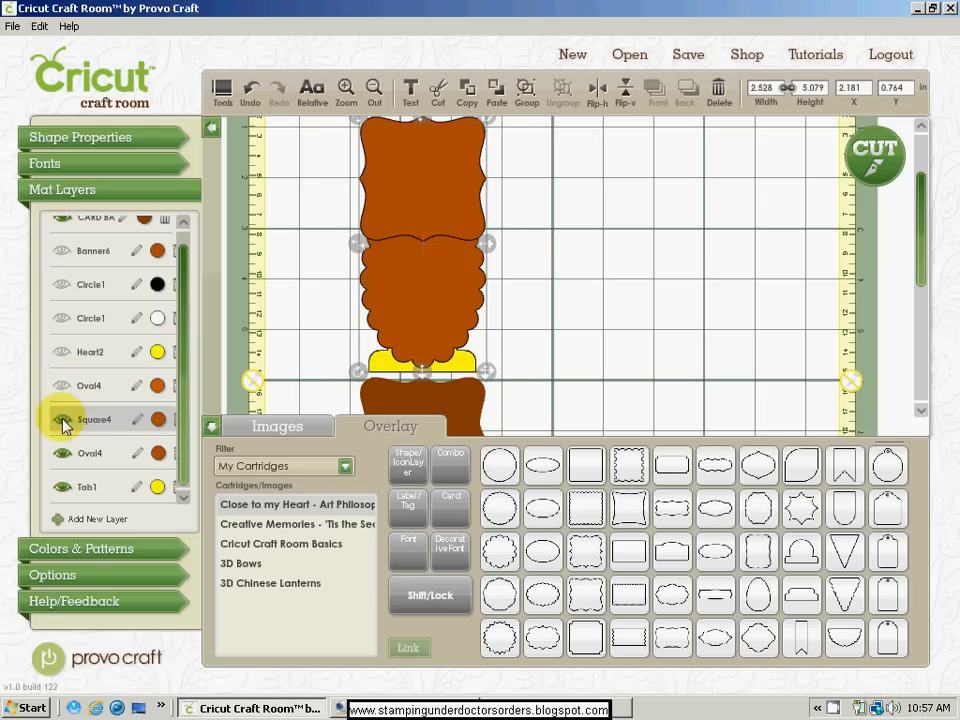
left_click(62, 419)
left_click(62, 453)
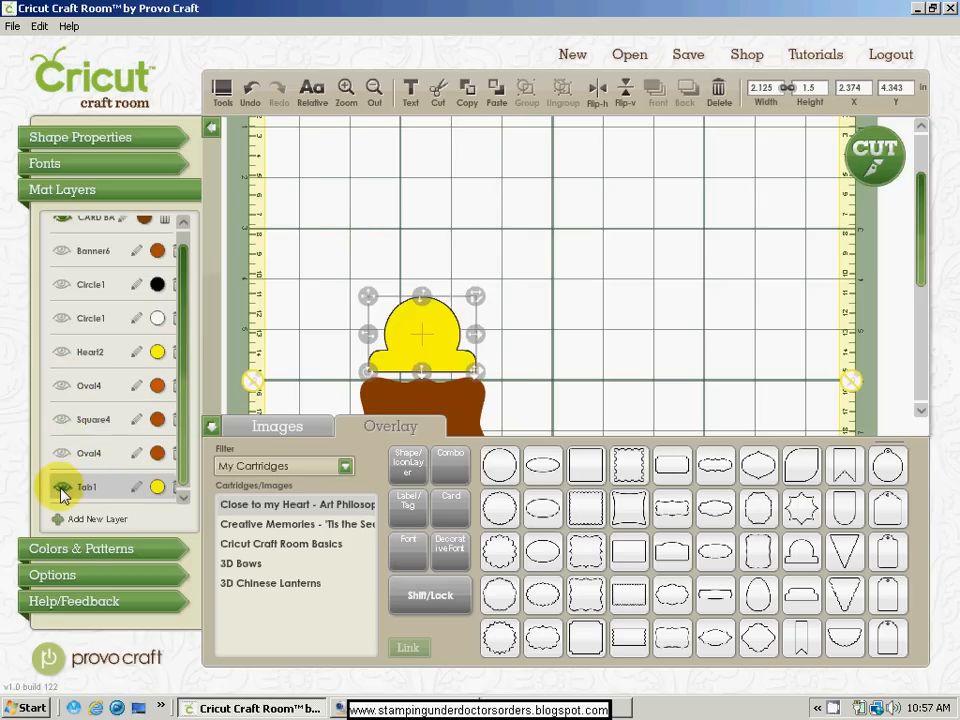
left_click(62, 487)
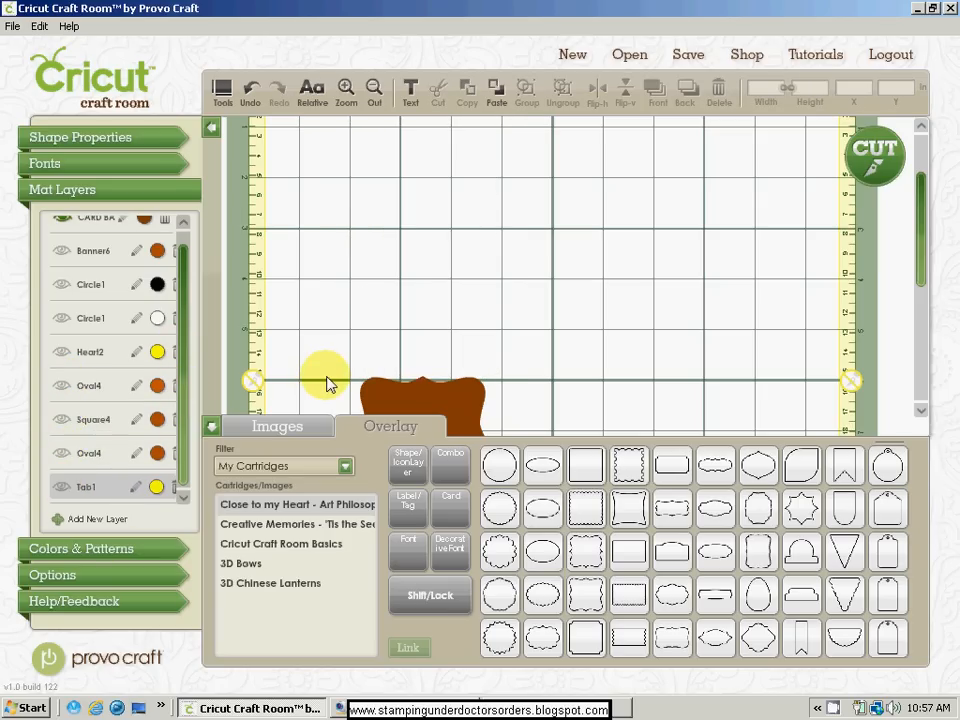
Move all the pasted card base pieces together up the mat to about X 1.372, Y 1.353.
left_click(211, 428)
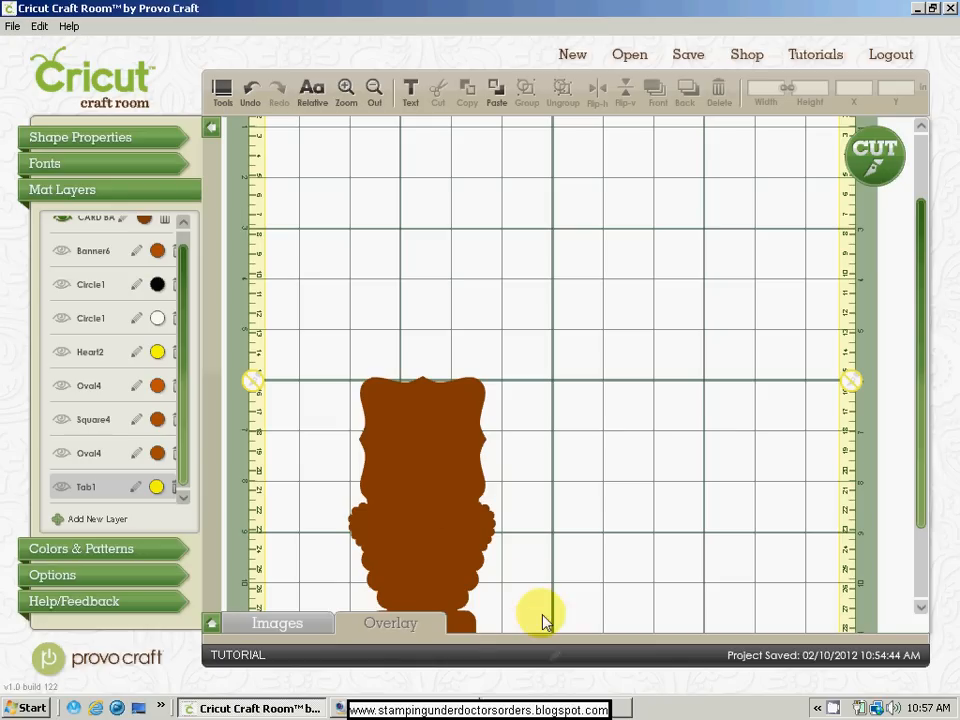
left_click_drag(283, 311, 482, 604)
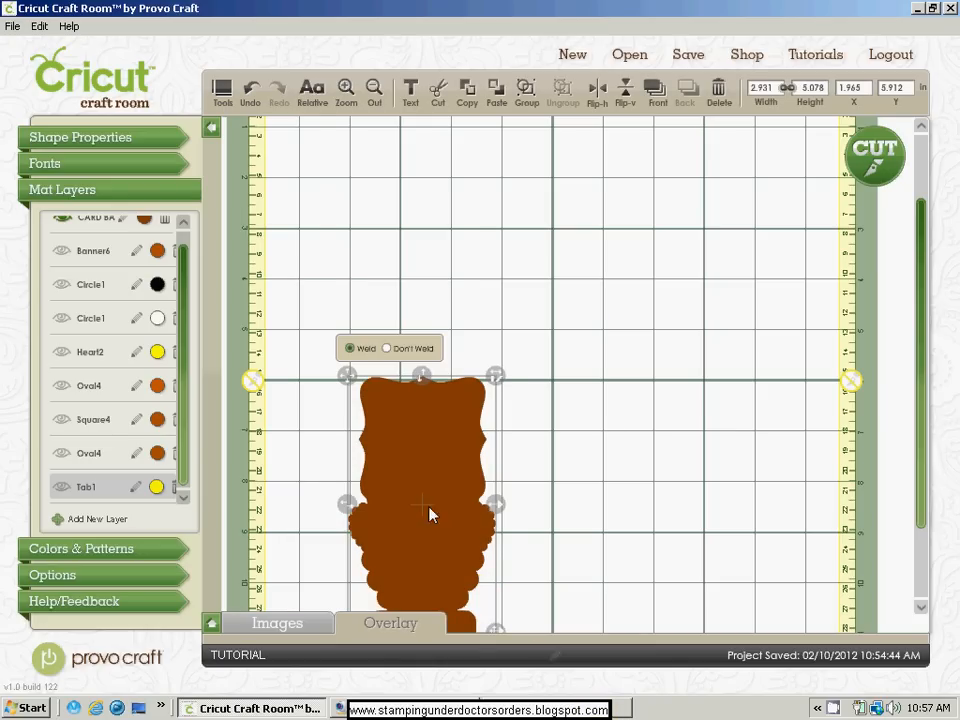
left_click_drag(424, 506, 398, 285)
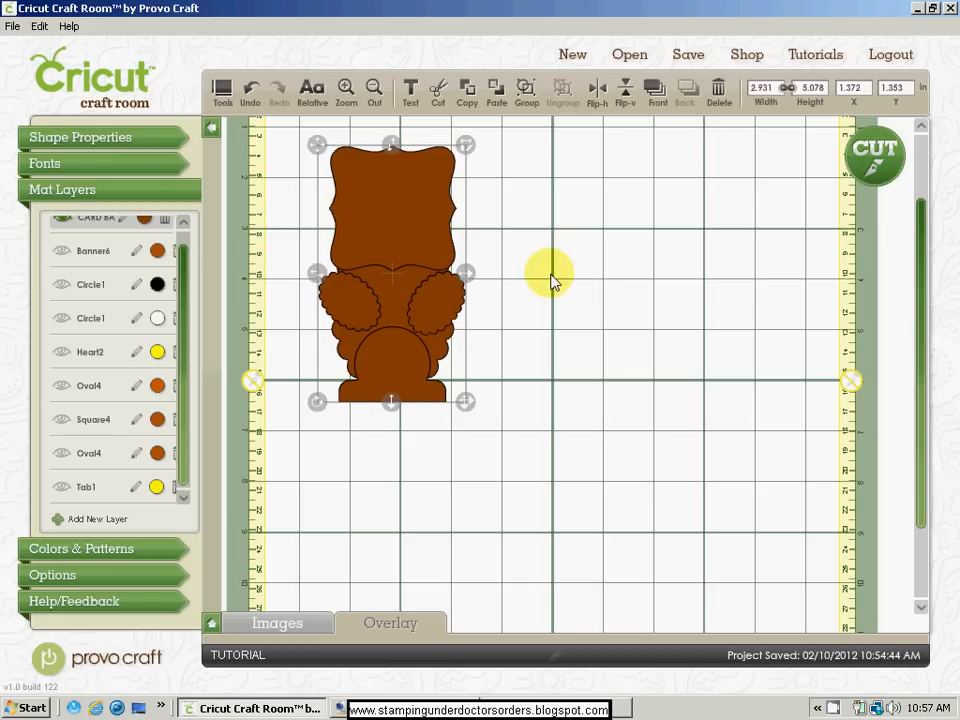
left_click(280, 192)
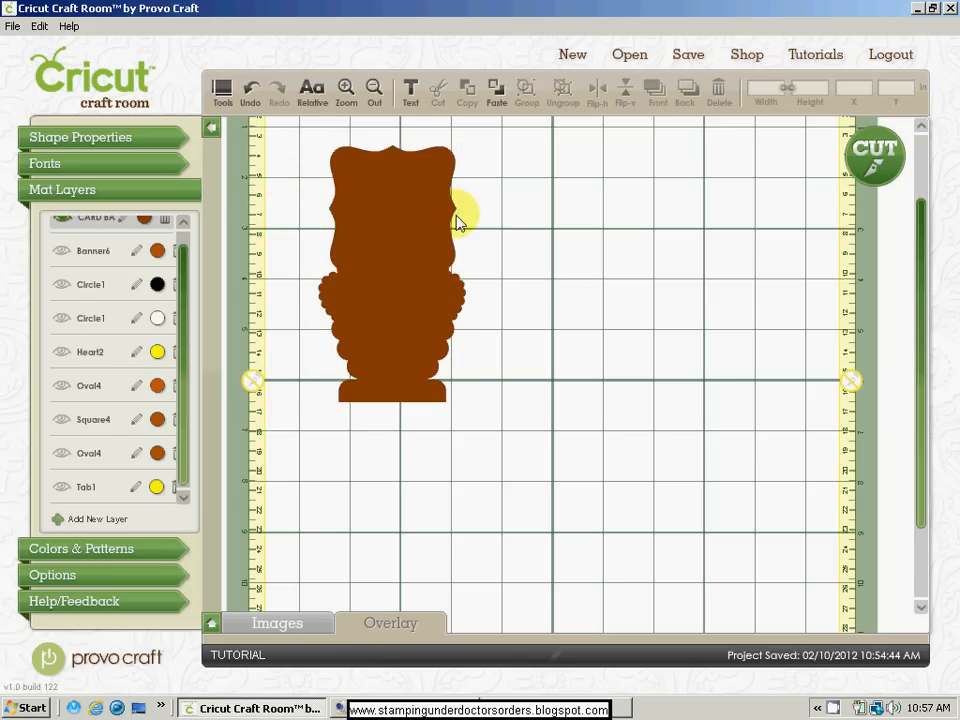
Switch the card base's scalloped body piece to Don't Weld and back to Weld to compare its outlines.
left_click(403, 307)
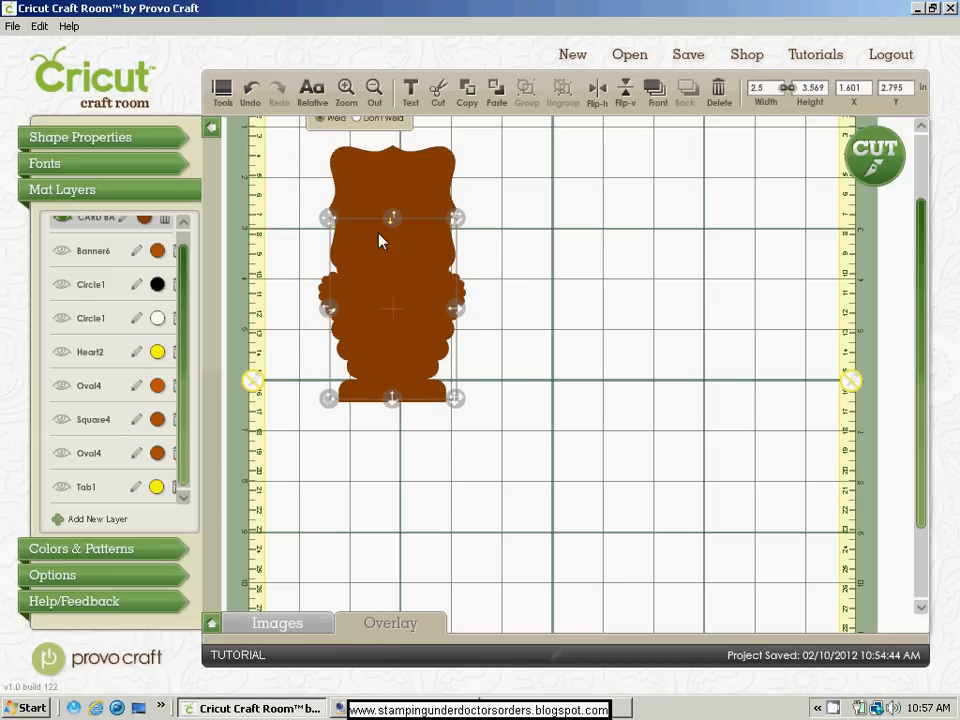
left_click(346, 90)
left_click_drag(926, 342, 926, 268)
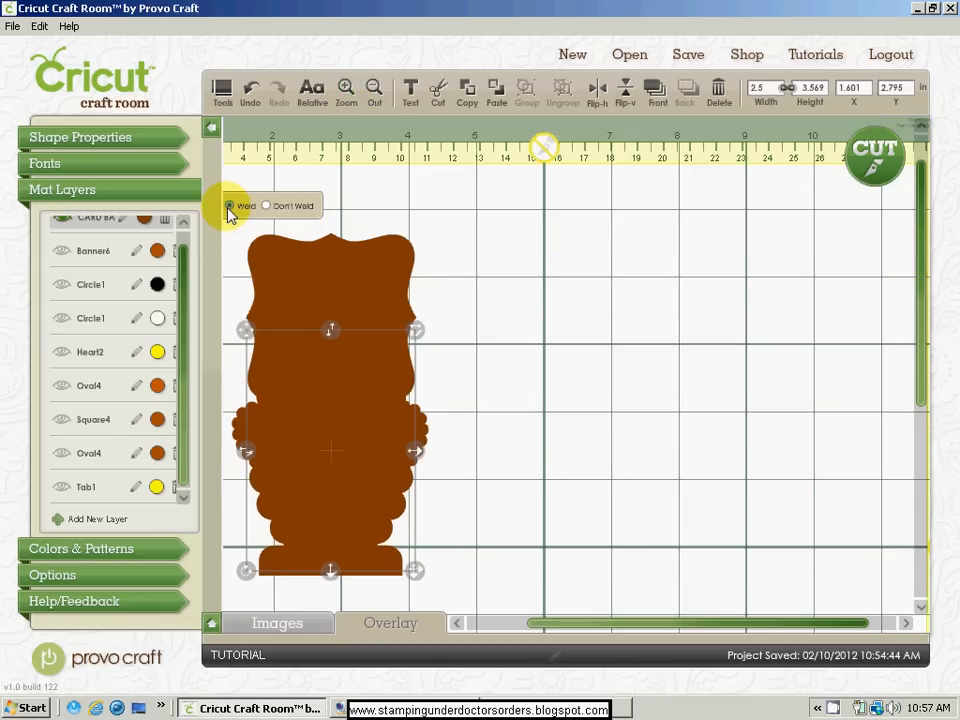
left_click(266, 206)
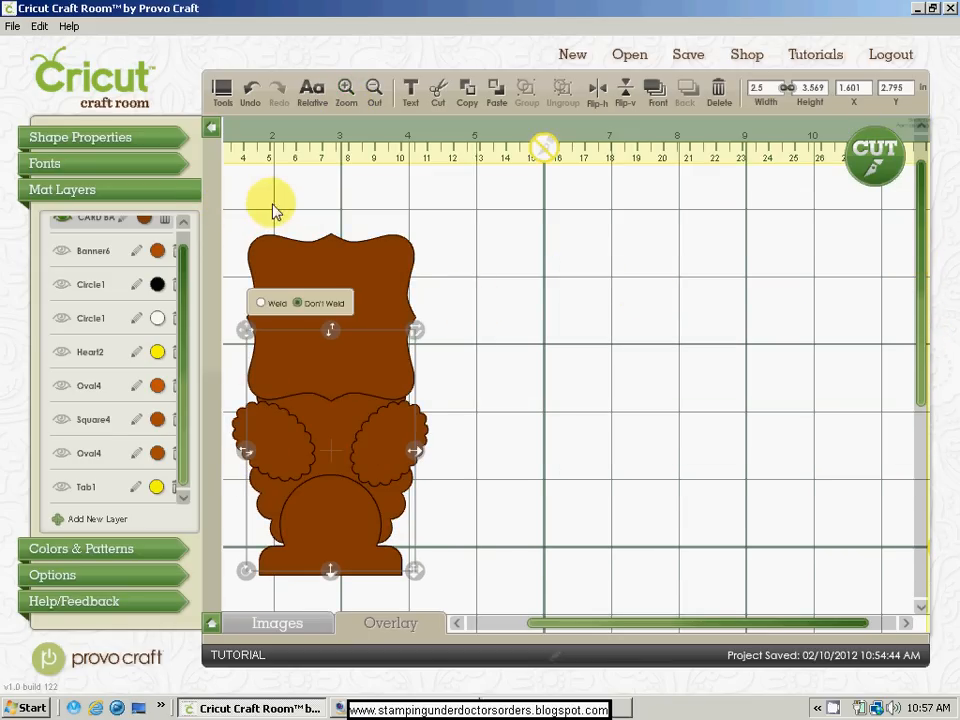
left_click(261, 304)
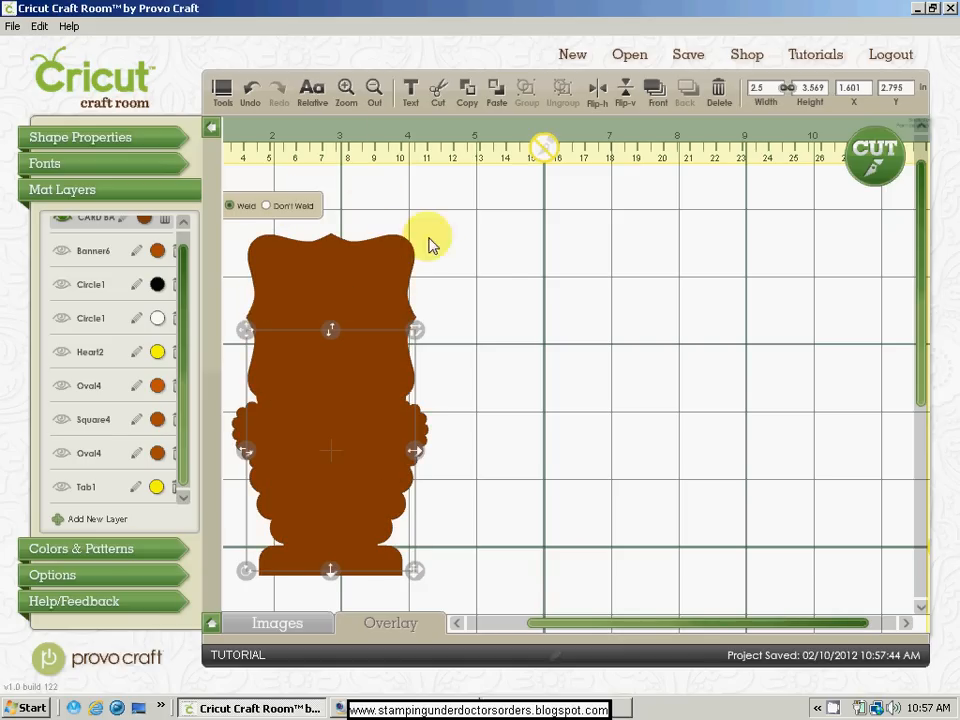
left_click(510, 318)
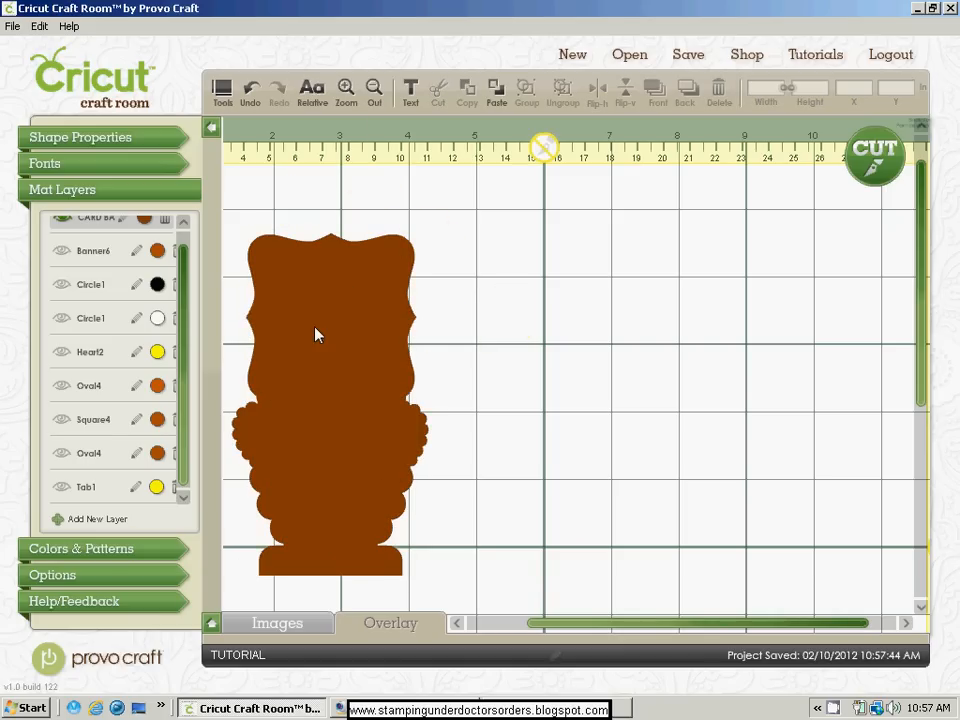
Turn off fill mode and group all the card base owl pieces.
left_click(146, 577)
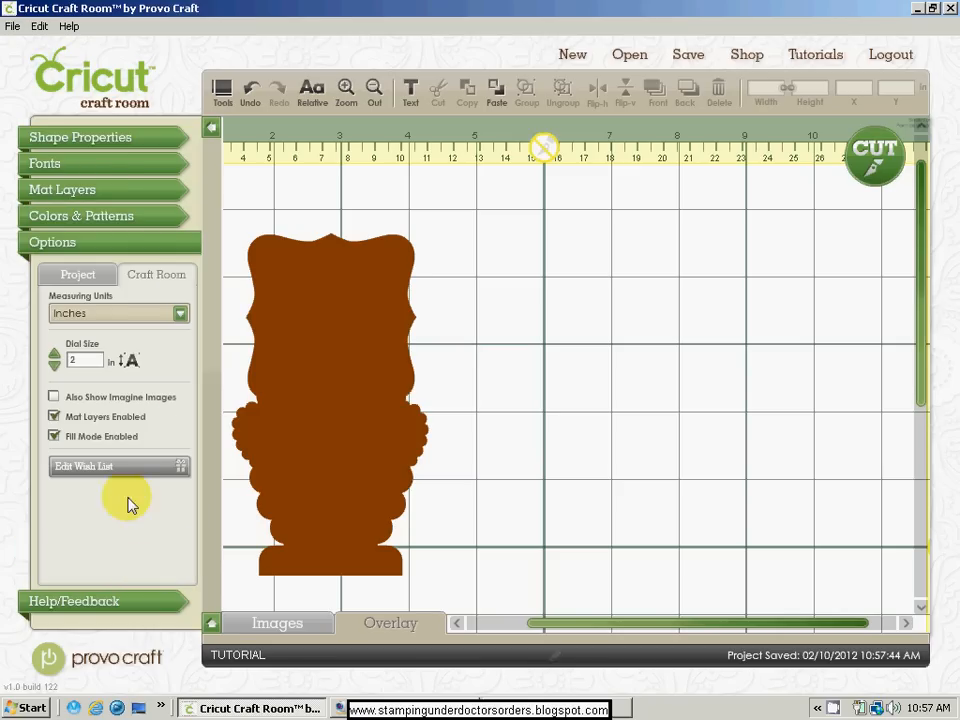
left_click(54, 436)
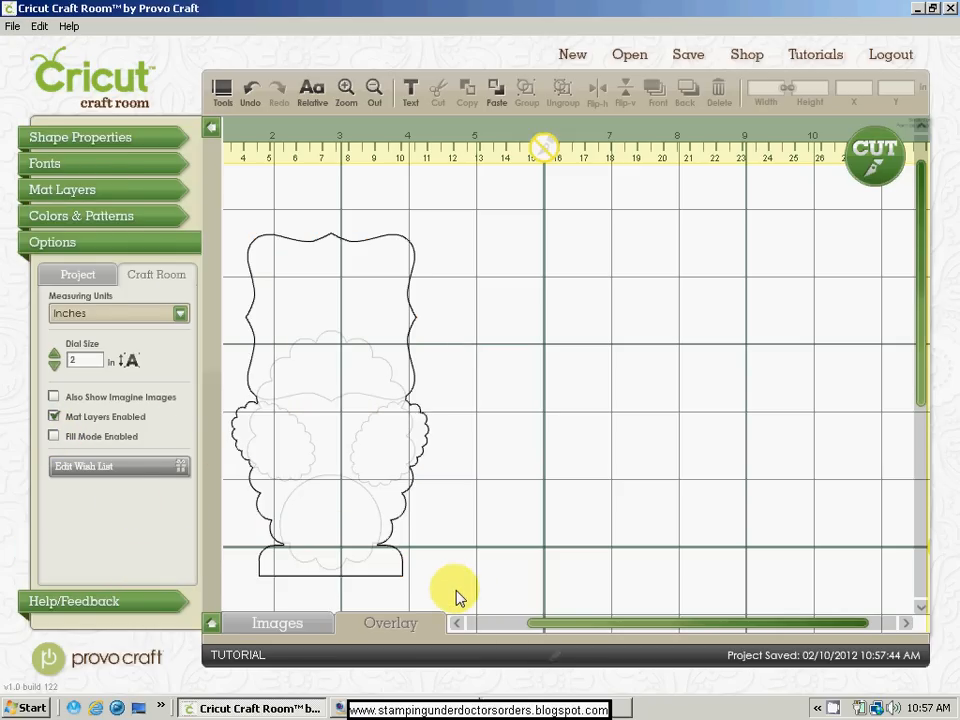
left_click_drag(458, 591, 199, 188)
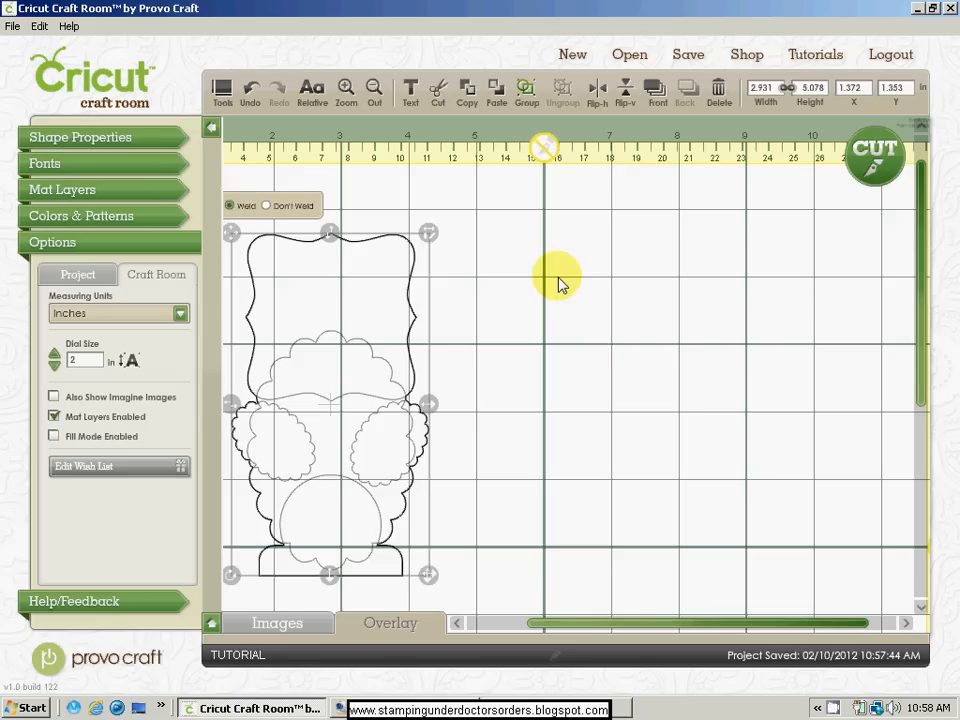
key("ctrl+g")
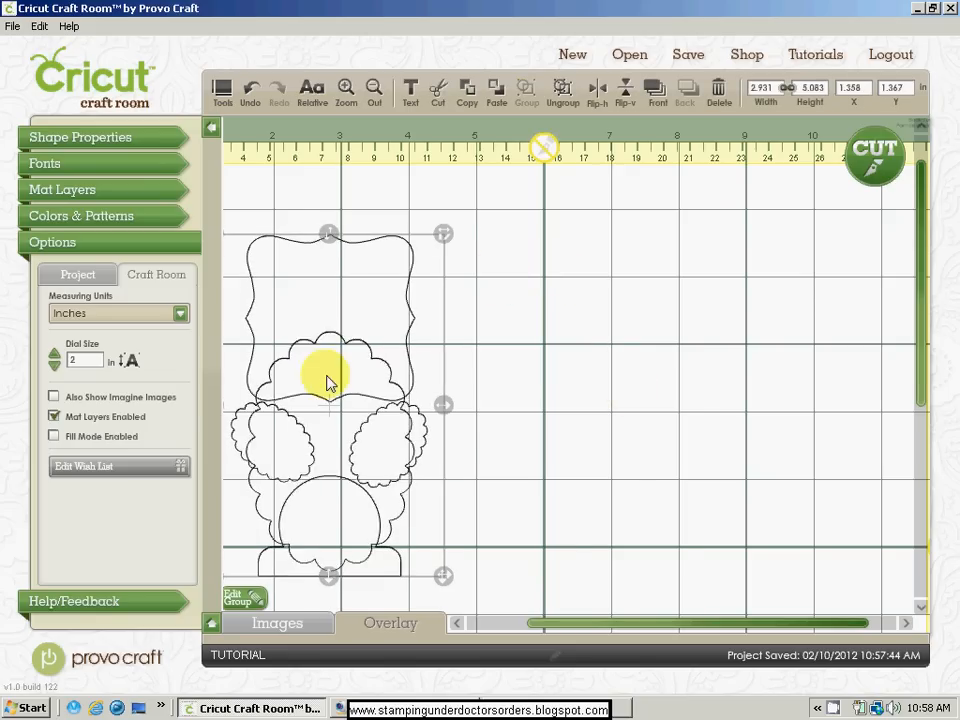
Move the grouped owl base to the lower-left area of the mat, at about X 0.886, Y 5.881.
left_click_drag(323, 395, 623, 402)
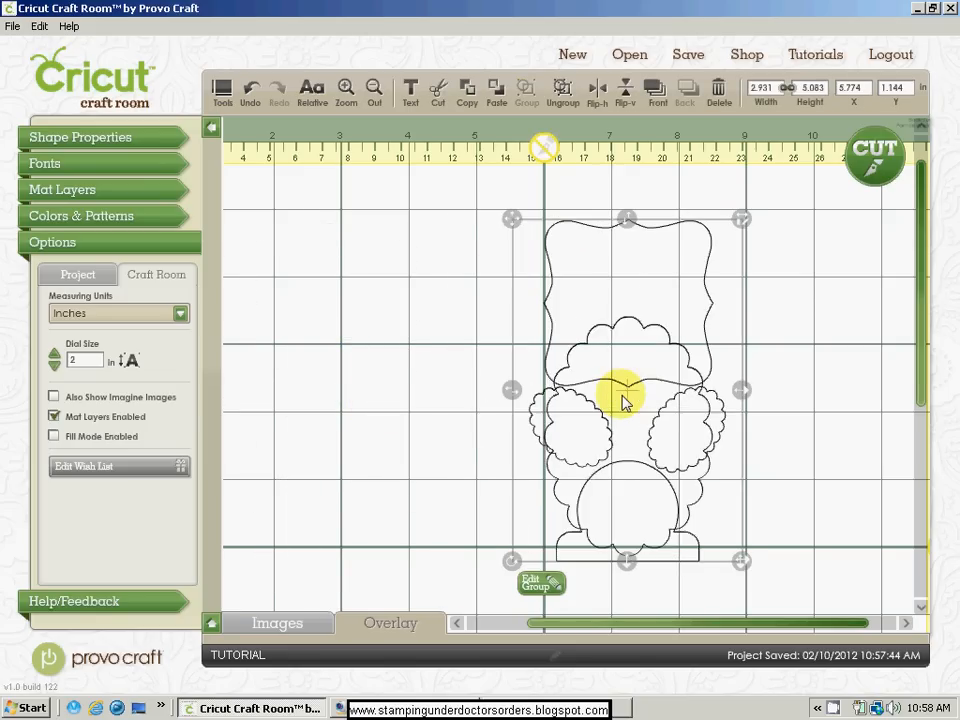
left_click(392, 362)
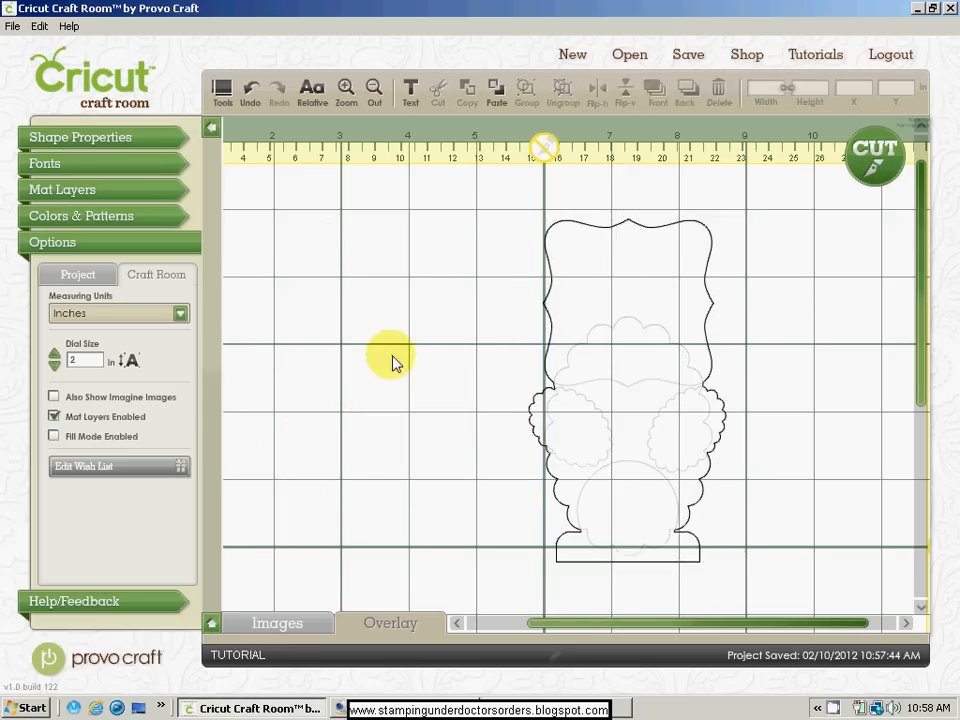
left_click(636, 306)
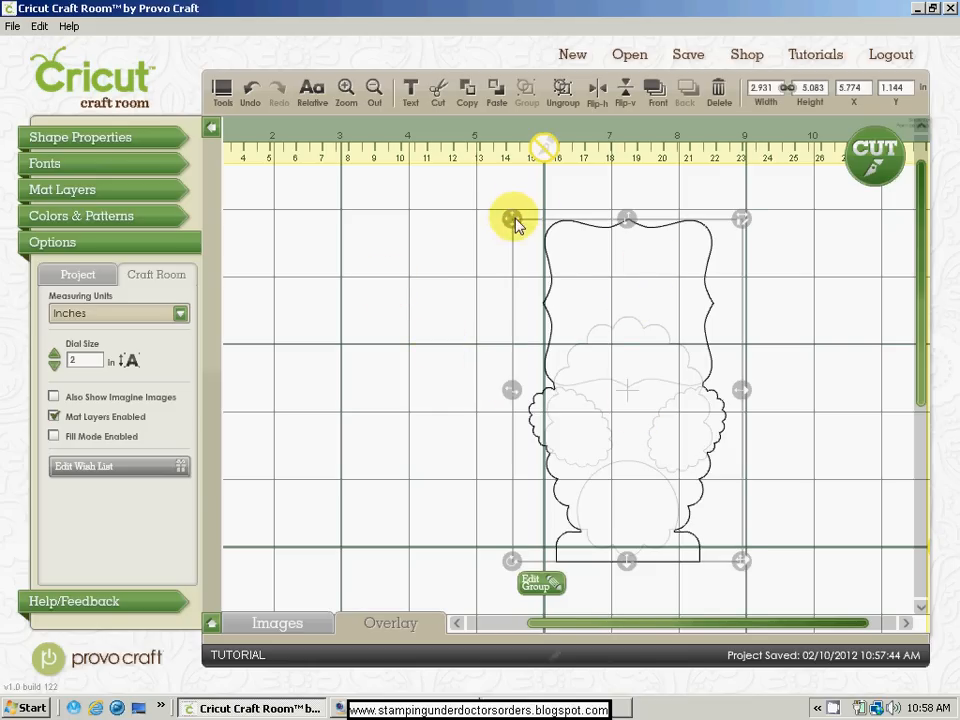
left_click(376, 94)
left_click(376, 94)
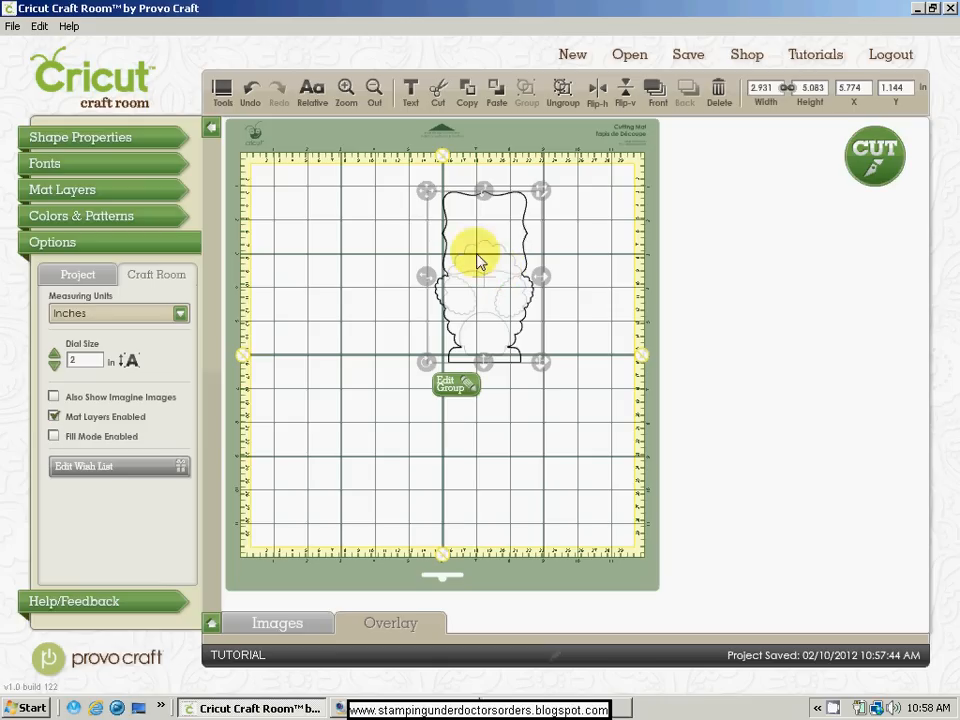
left_click_drag(482, 243, 316, 403)
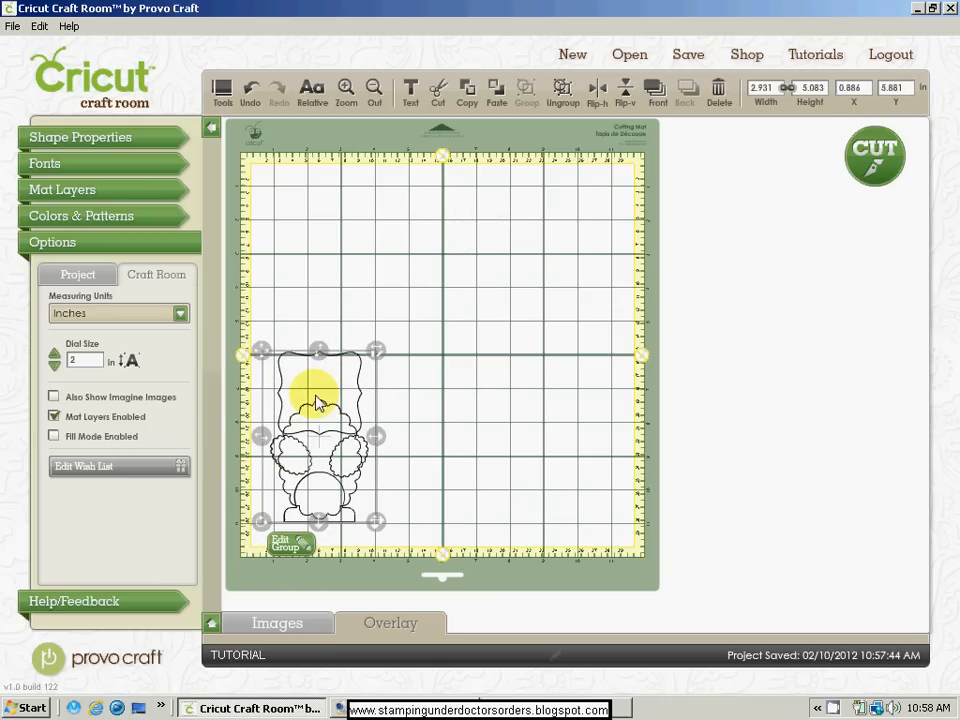
Set the owl group's X position to 1 inch.
left_click(904, 90)
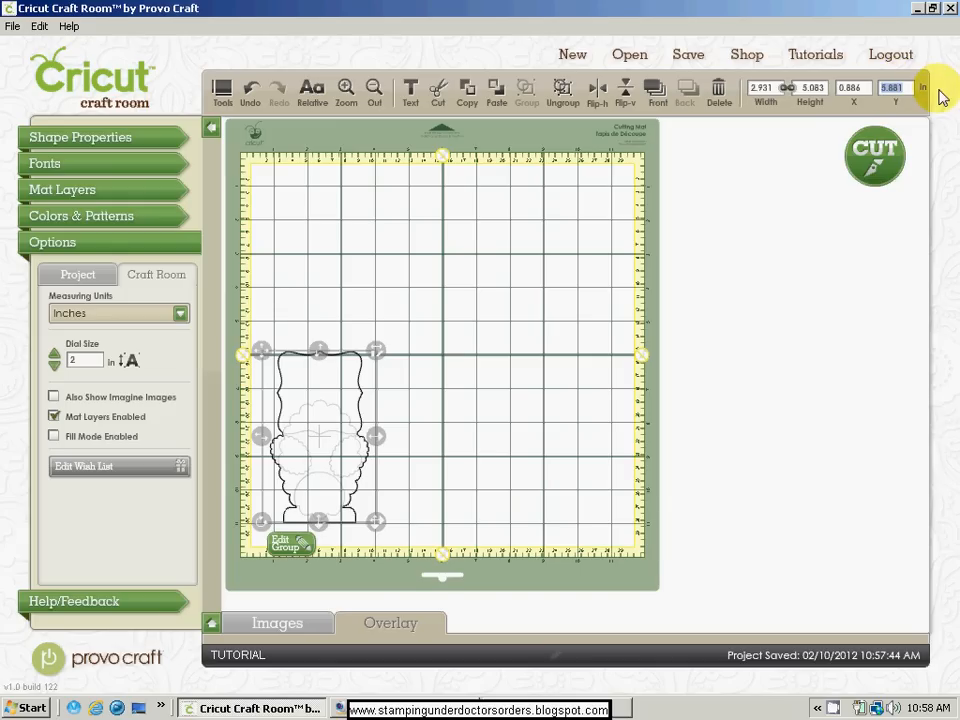
left_click(868, 90)
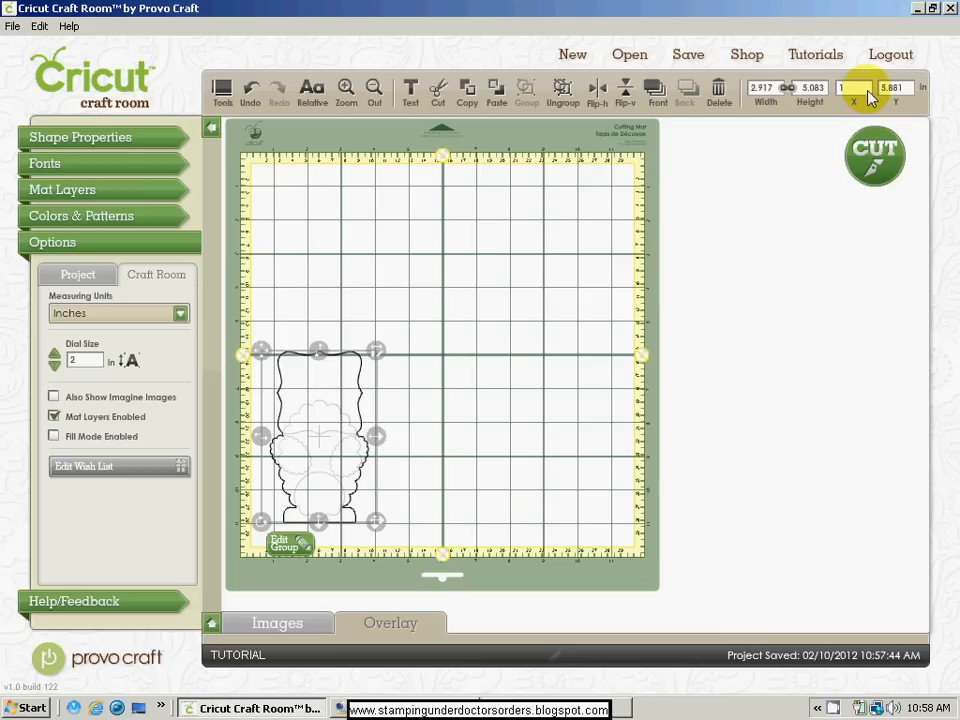
type("1")
key("Return")
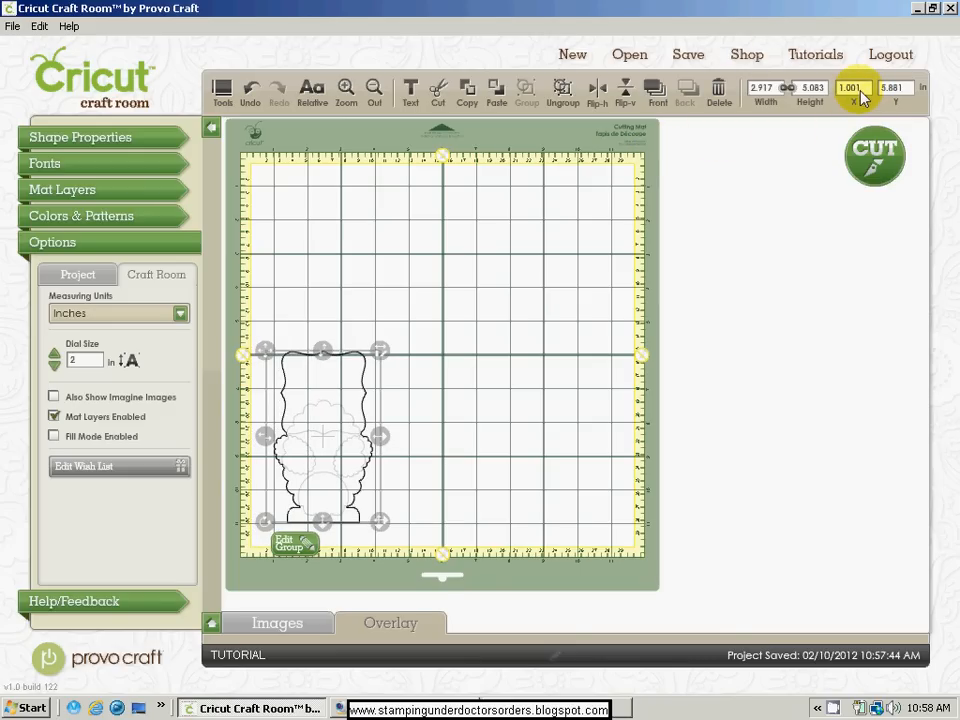
Paste a second copy of the grouped owl base and flip it vertically.
left_click(496, 96)
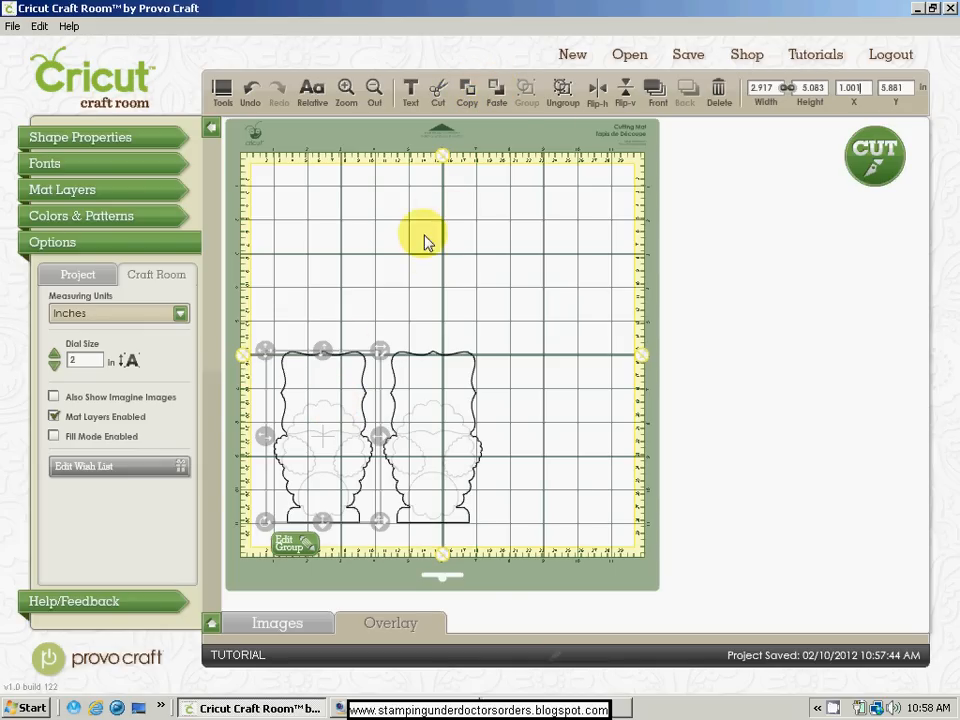
left_click(436, 447)
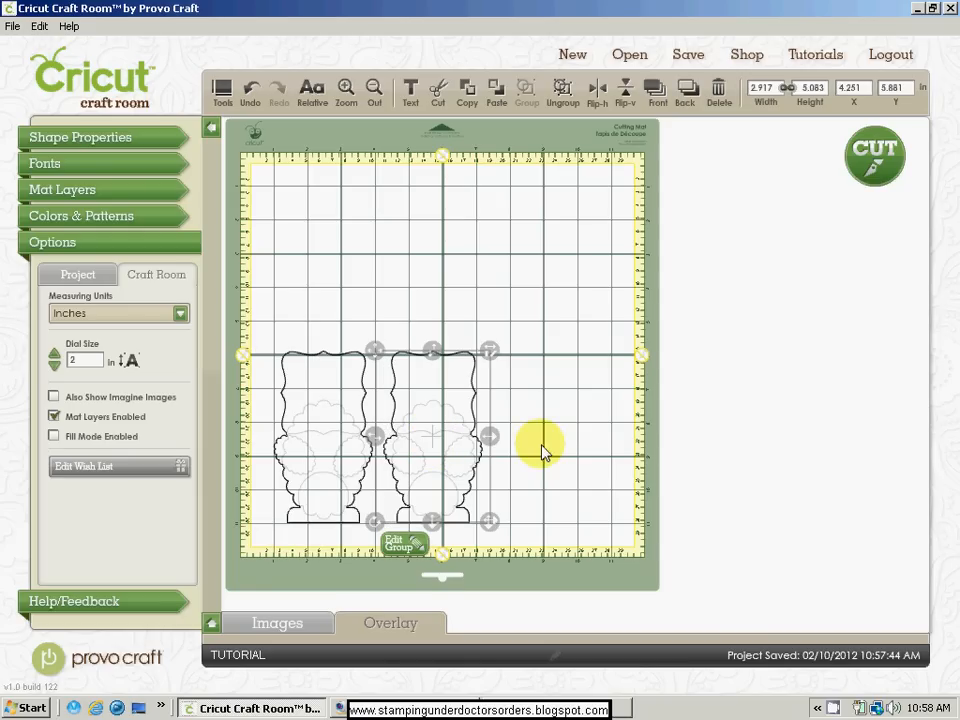
left_click(626, 95)
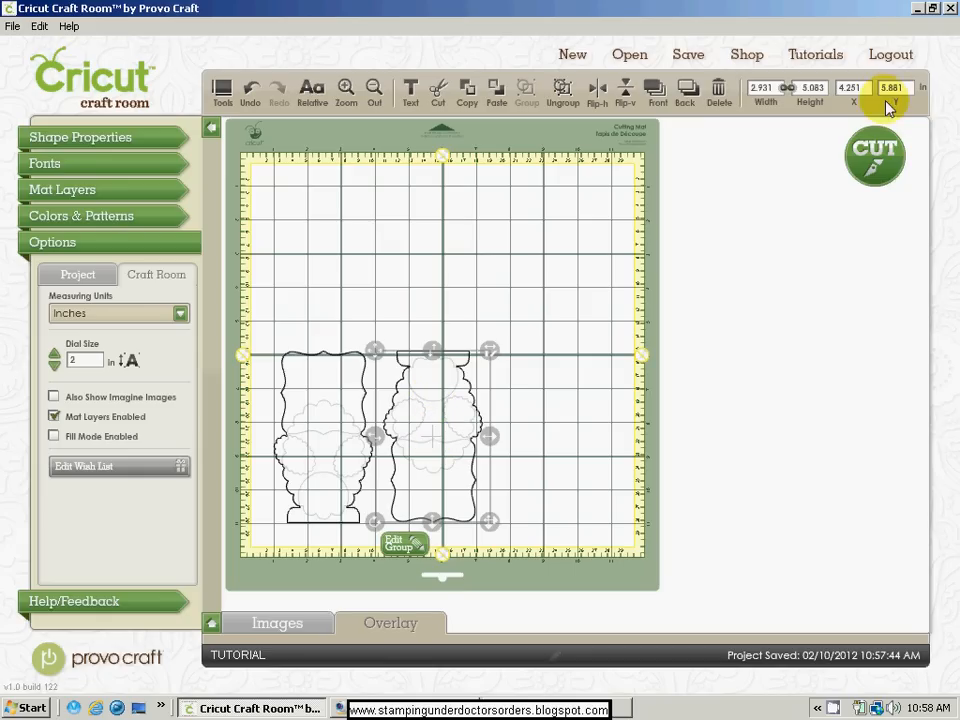
Move the flipped owl copy above the first so their heads overlap, at about X 1.001, Y 3.339.
left_click_drag(431, 446, 321, 359)
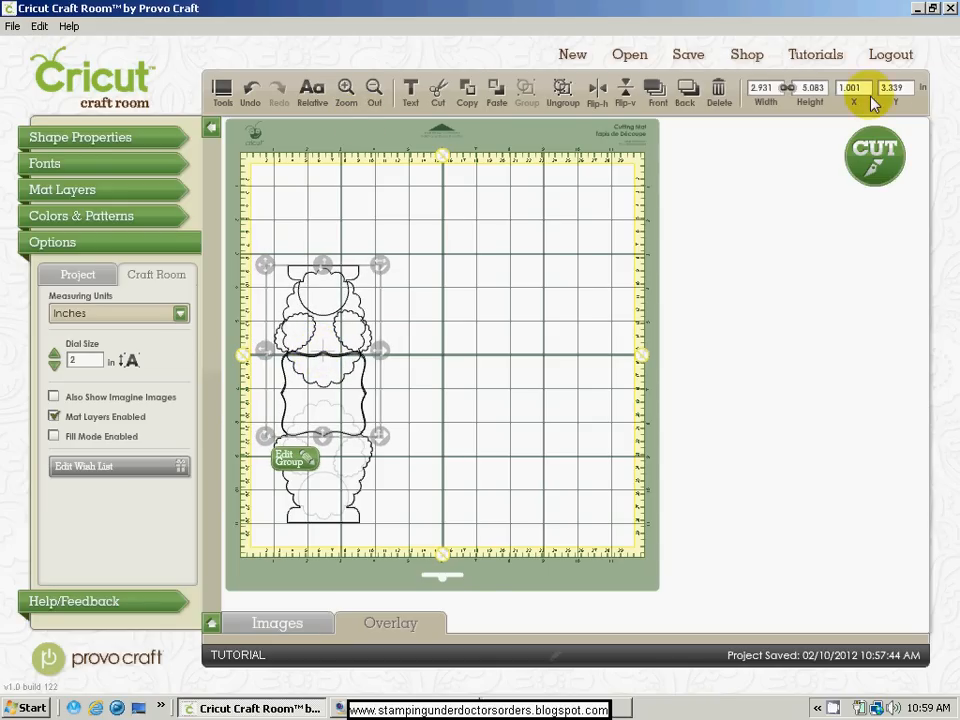
left_click(345, 89)
left_click(345, 90)
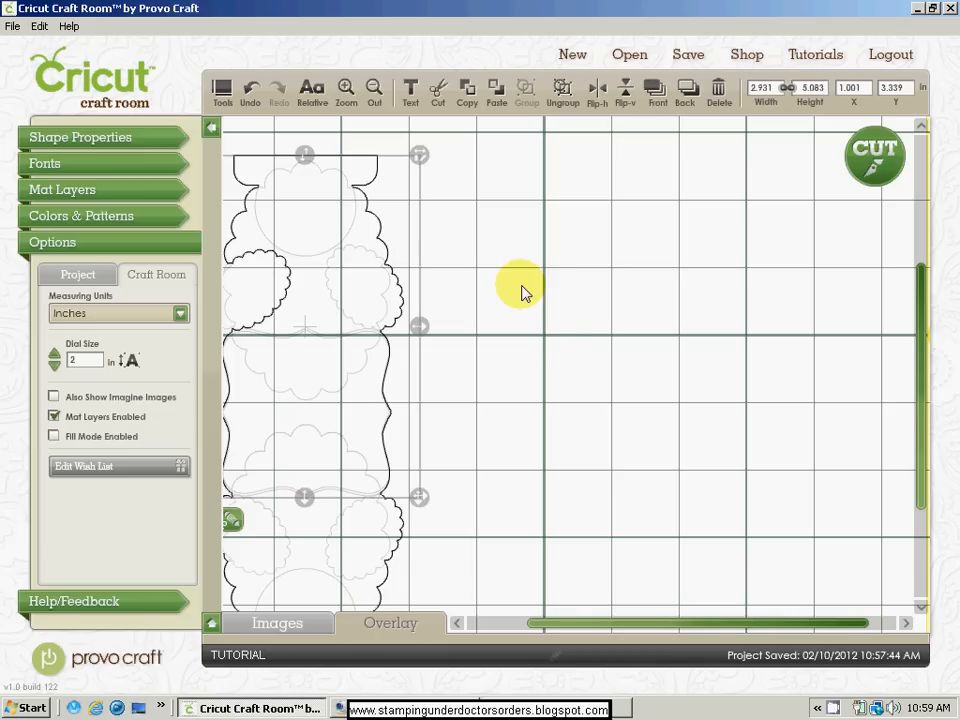
left_click(565, 383)
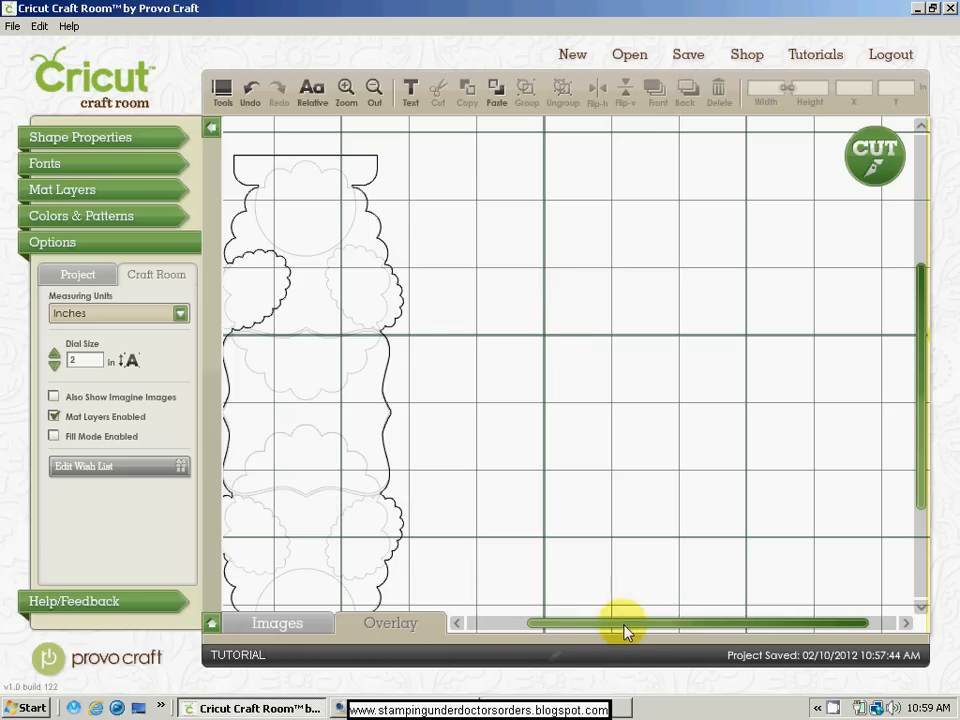
left_click_drag(624, 632, 528, 638)
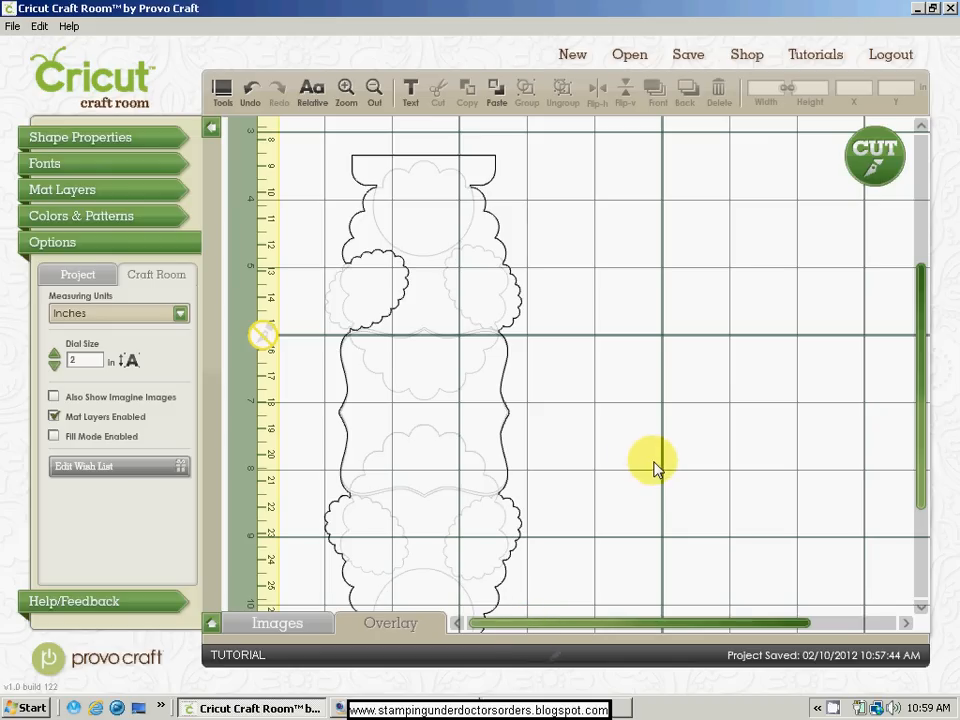
Ungroup both the flipped upper owl and the lower owl of the card base.
left_click(466, 418)
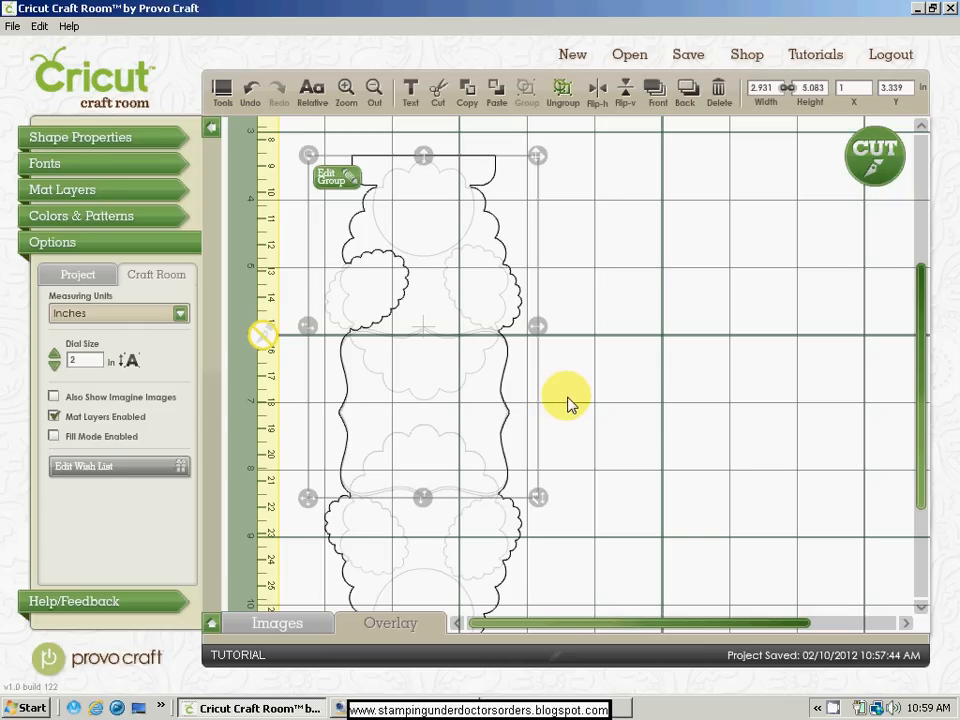
left_click(561, 90)
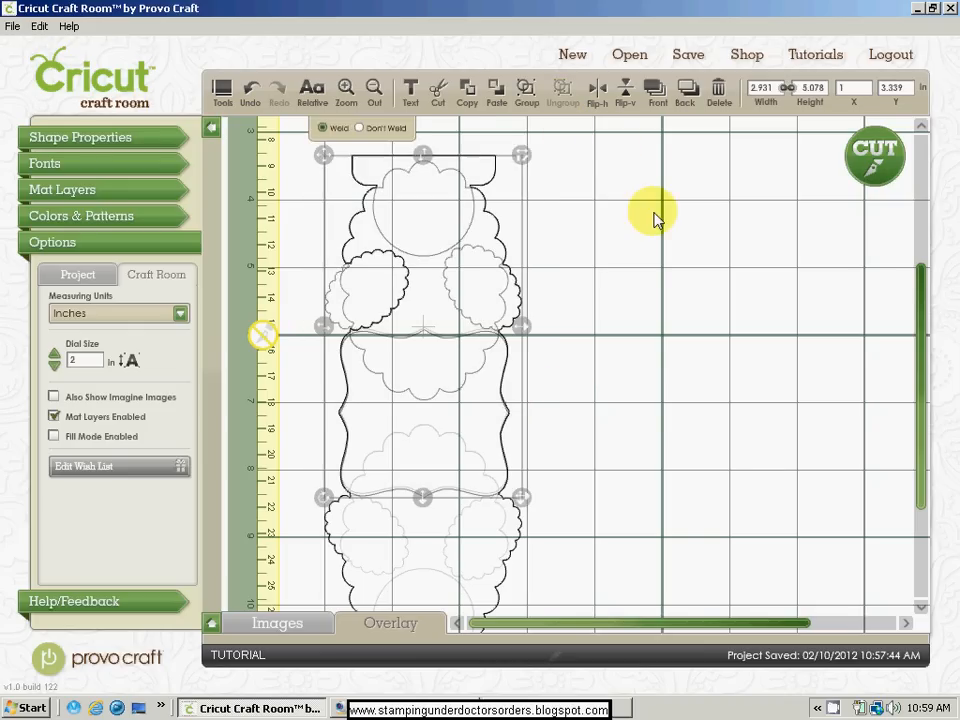
scroll(653, 214, "down", 3)
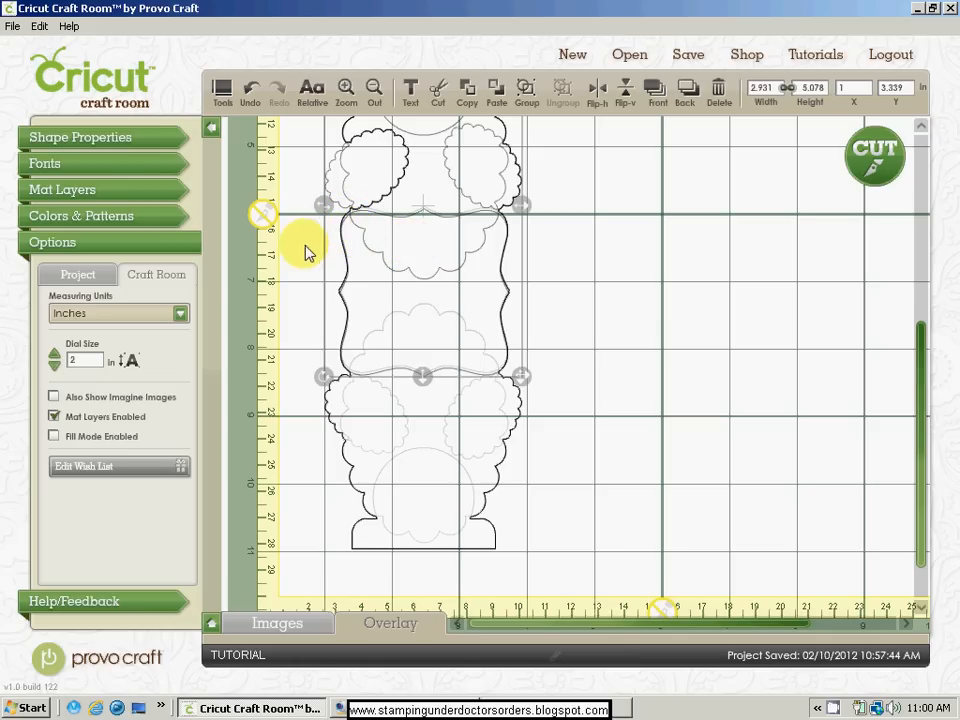
left_click(416, 457)
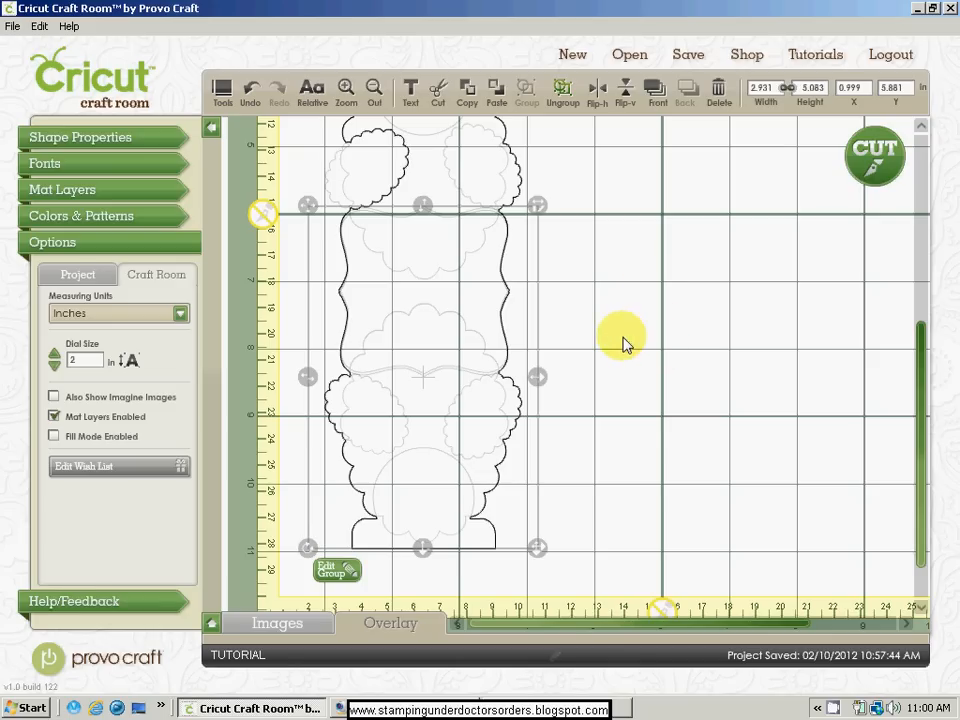
left_click(563, 92)
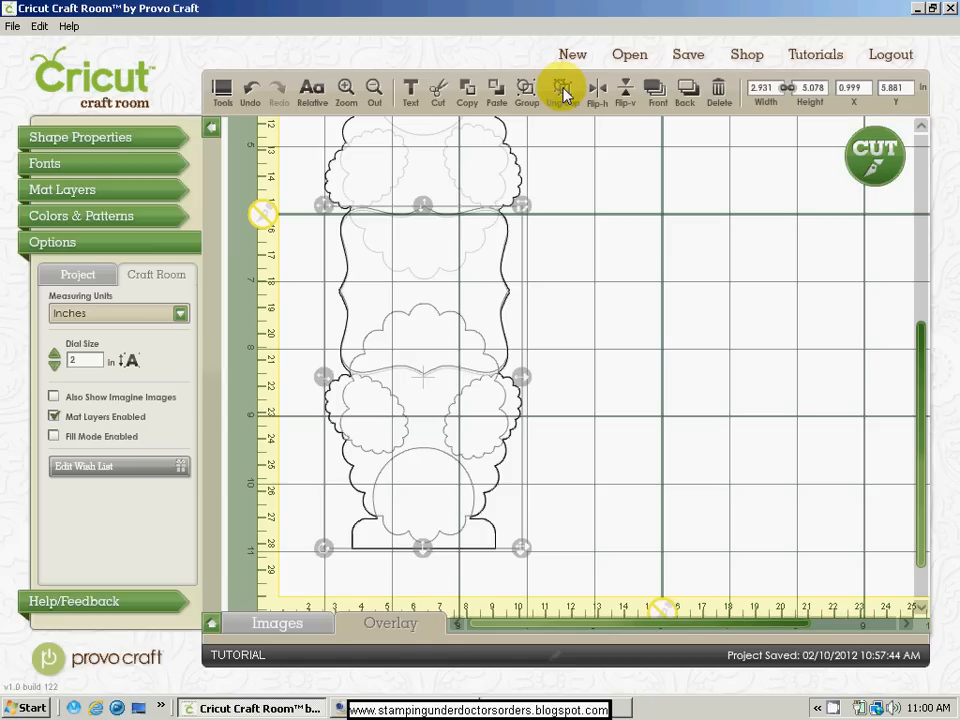
Delete one of the two duplicate head shapes overlapping at the middle of the card base.
left_click(617, 381)
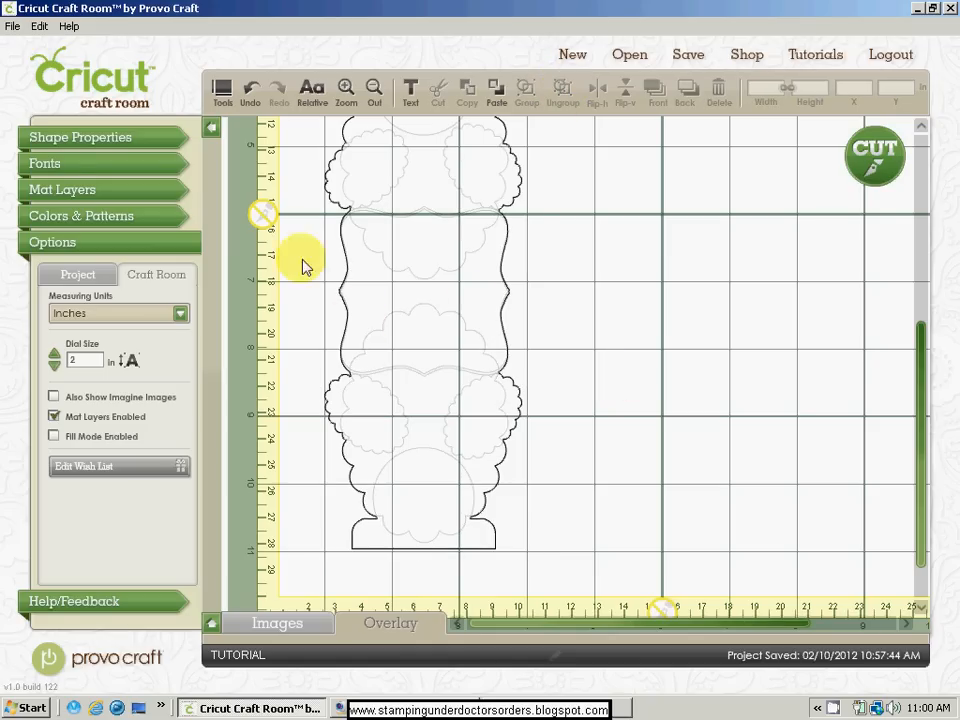
left_click(388, 287)
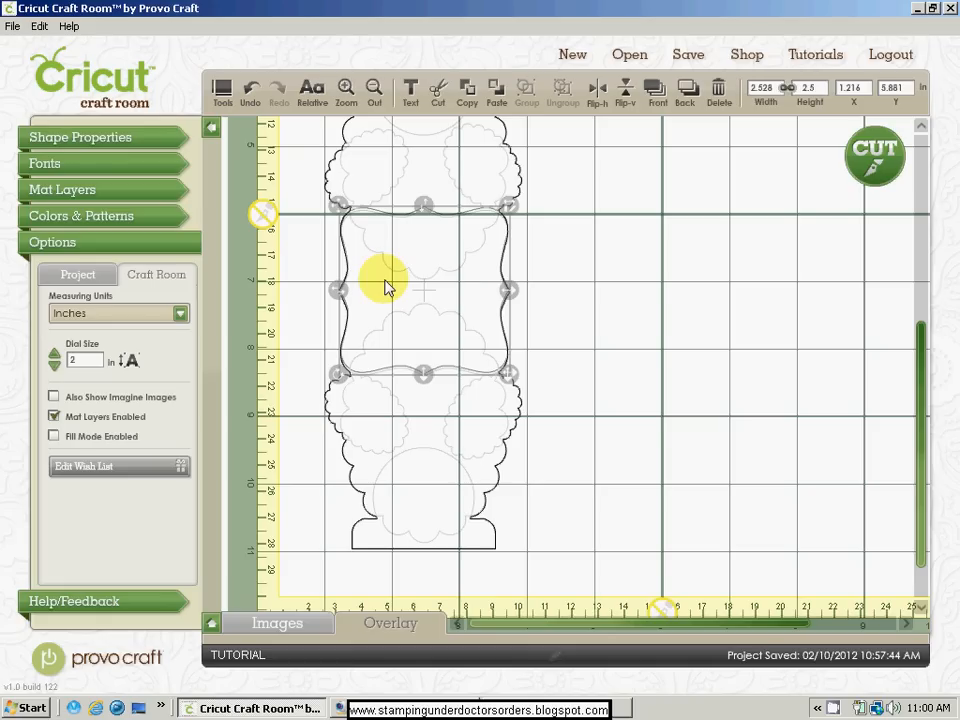
left_click(546, 280)
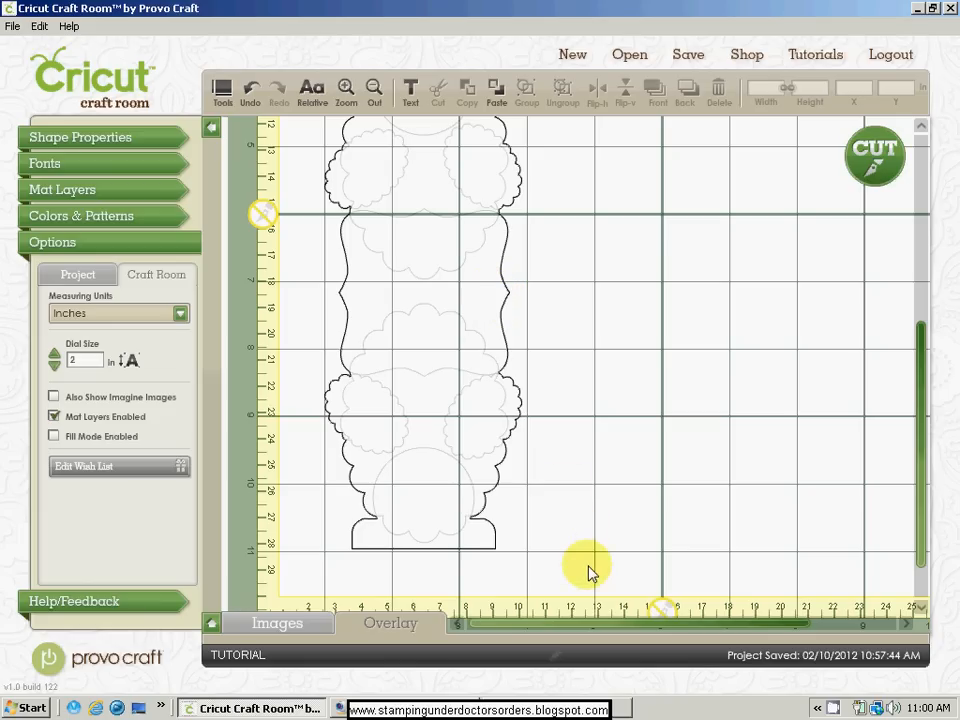
Group all pieces of the mirrored card base and ungroup them again.
left_click(375, 92)
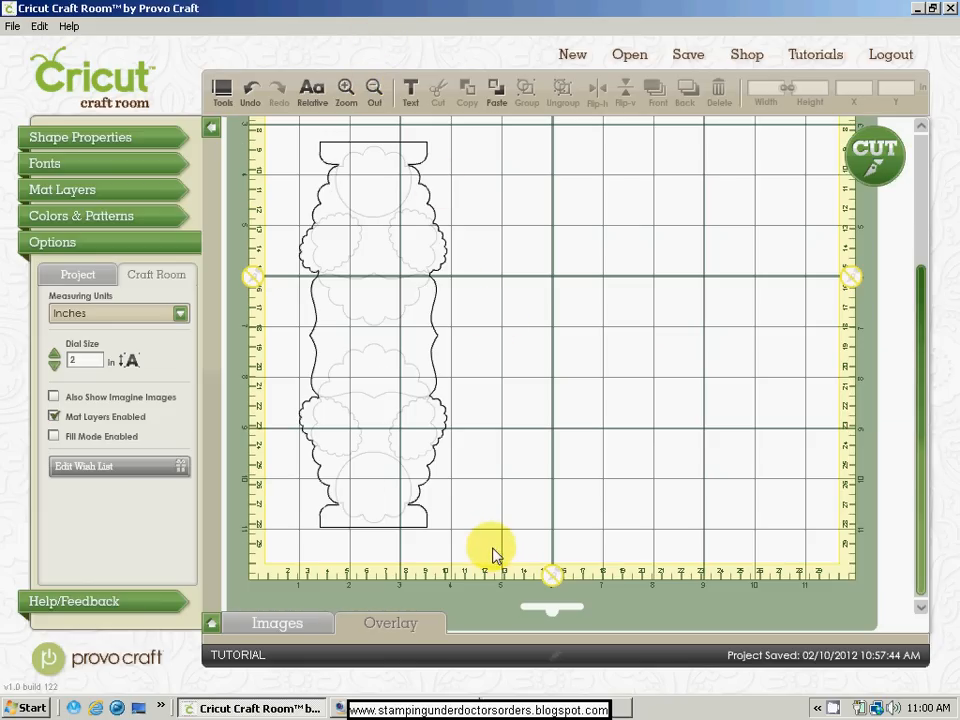
left_click_drag(492, 549, 266, 88)
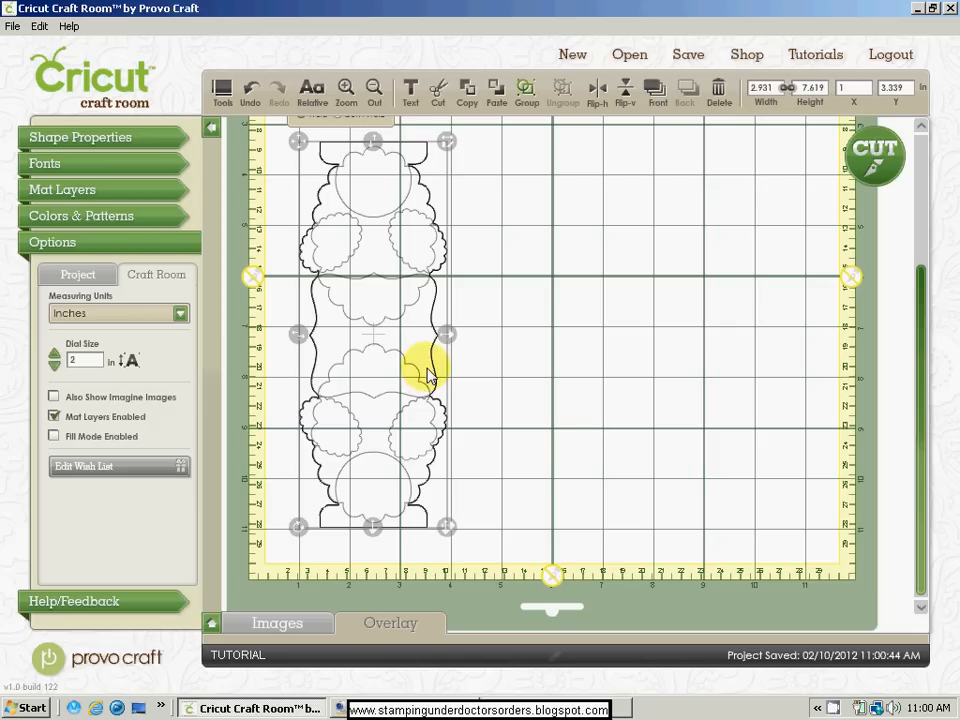
key("ctrl+g")
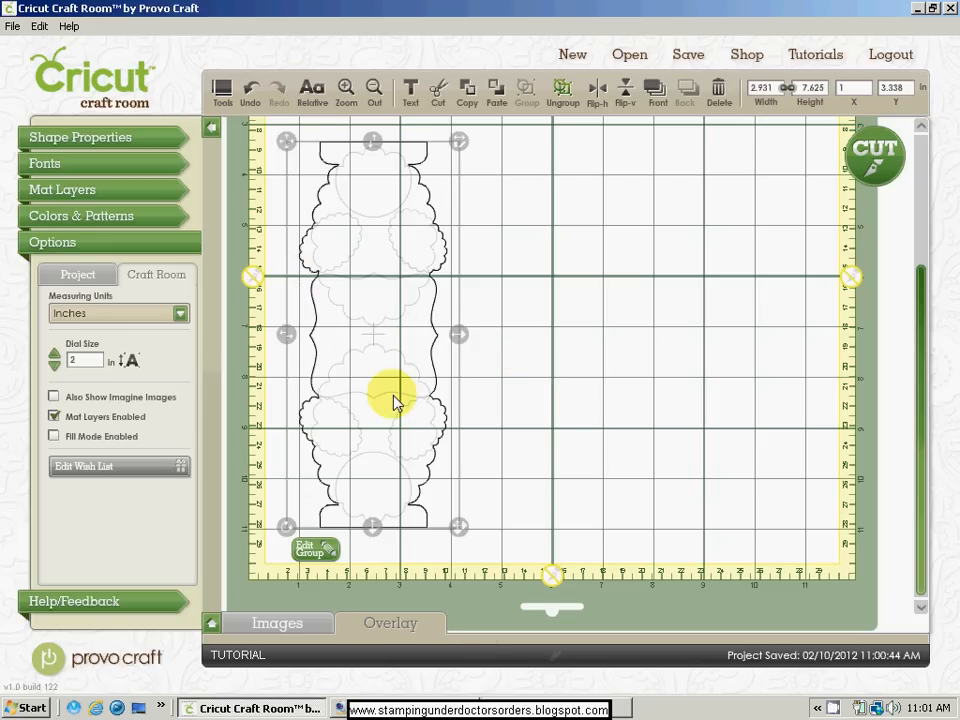
left_click(432, 404)
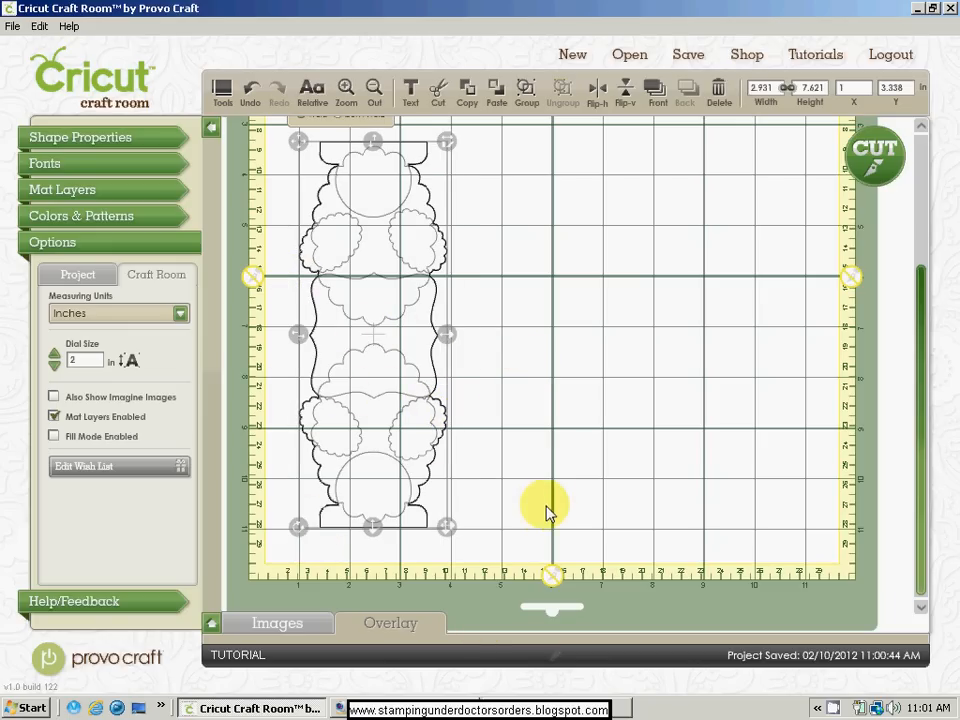
Copy the pieces of the lower owl, including its head shape, and paste them as a separate owl.
left_click(476, 550)
left_click_drag(476, 548, 285, 338)
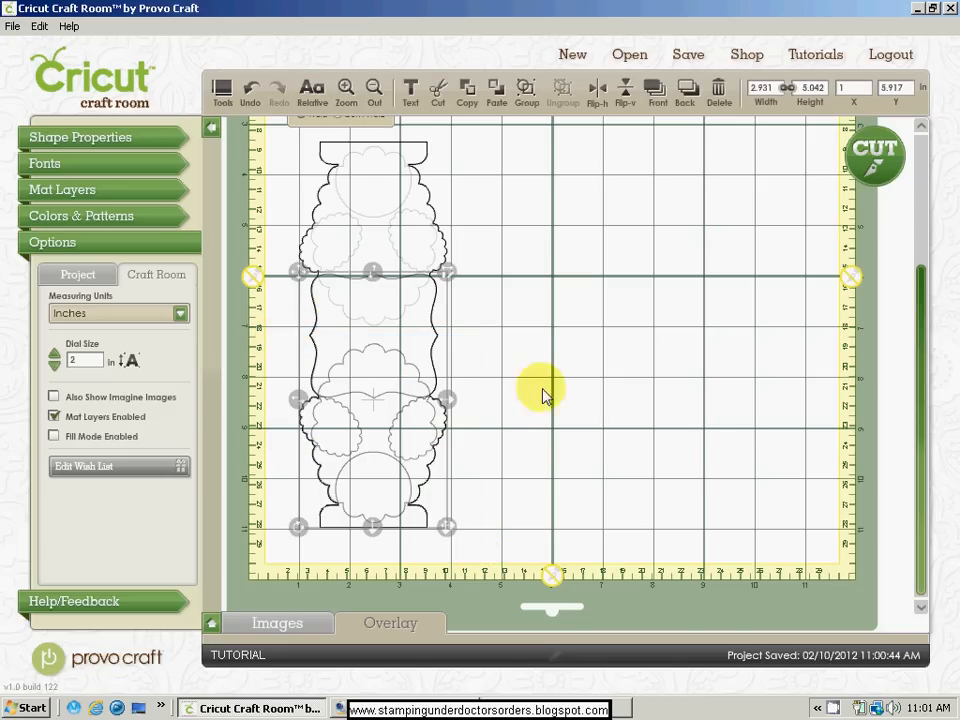
left_click(495, 92)
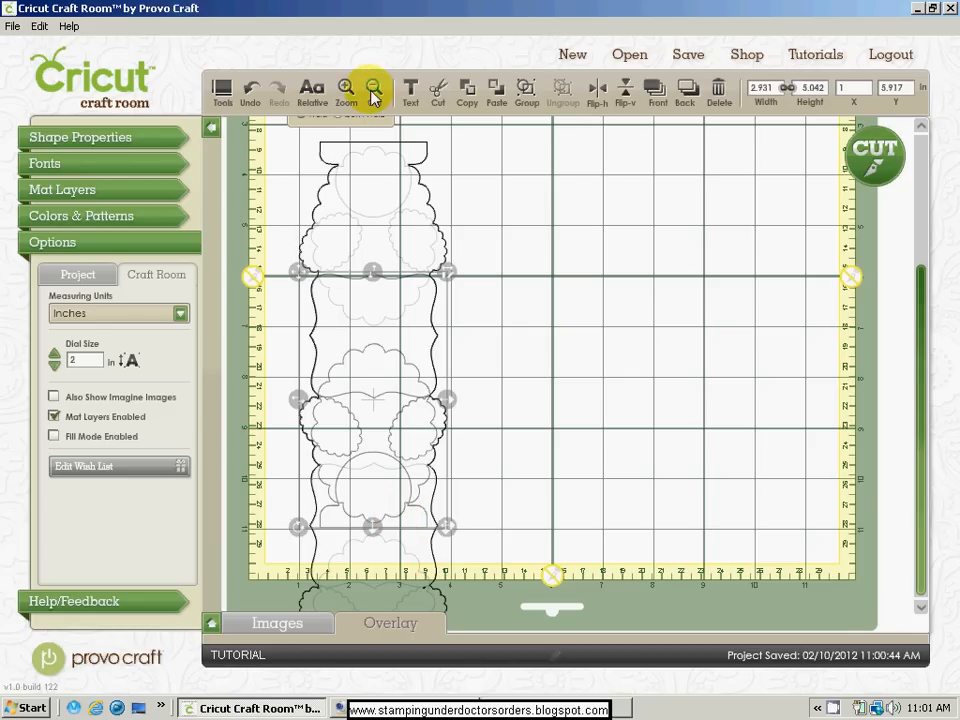
Move the pasted owl pieces beside the mirrored card base, at about X 4.555, Y 6.037.
left_click(372, 92)
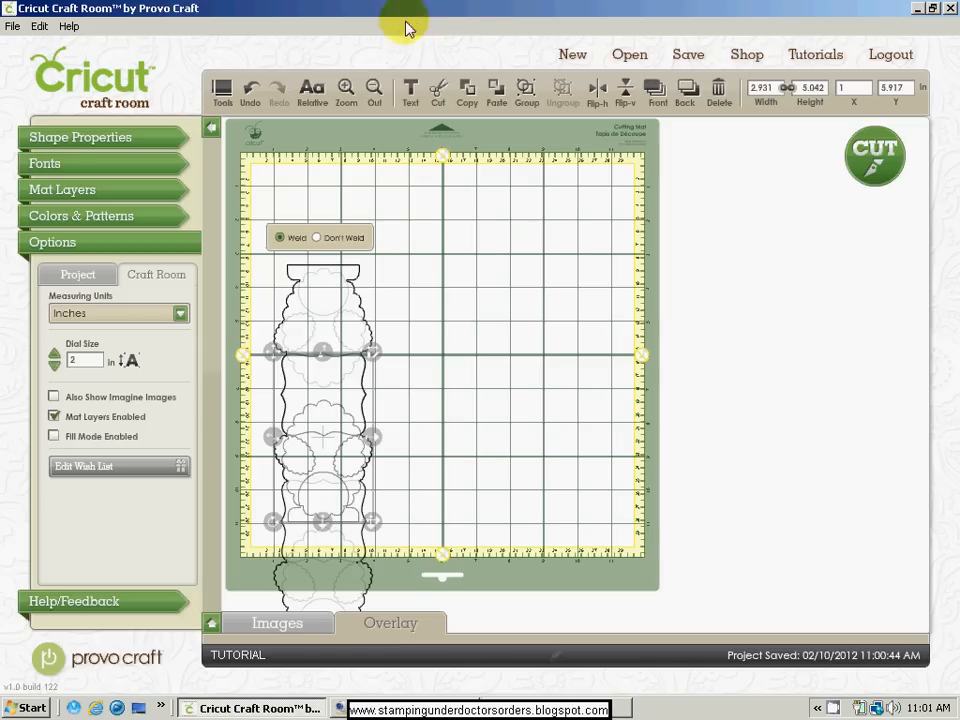
left_click(373, 92)
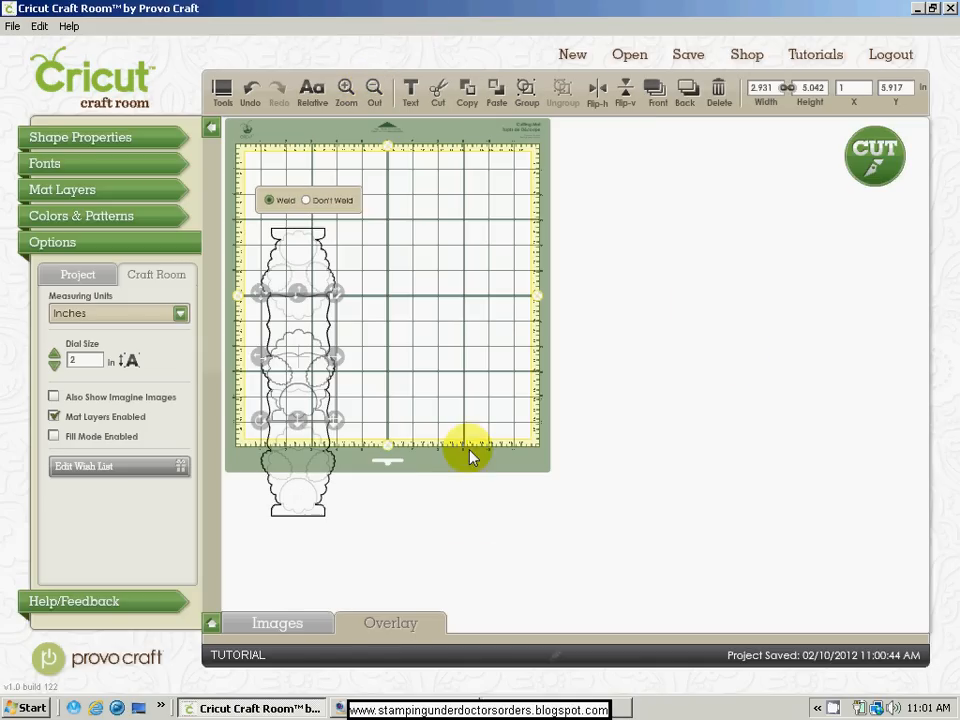
left_click(372, 538)
left_click_drag(378, 546, 215, 440)
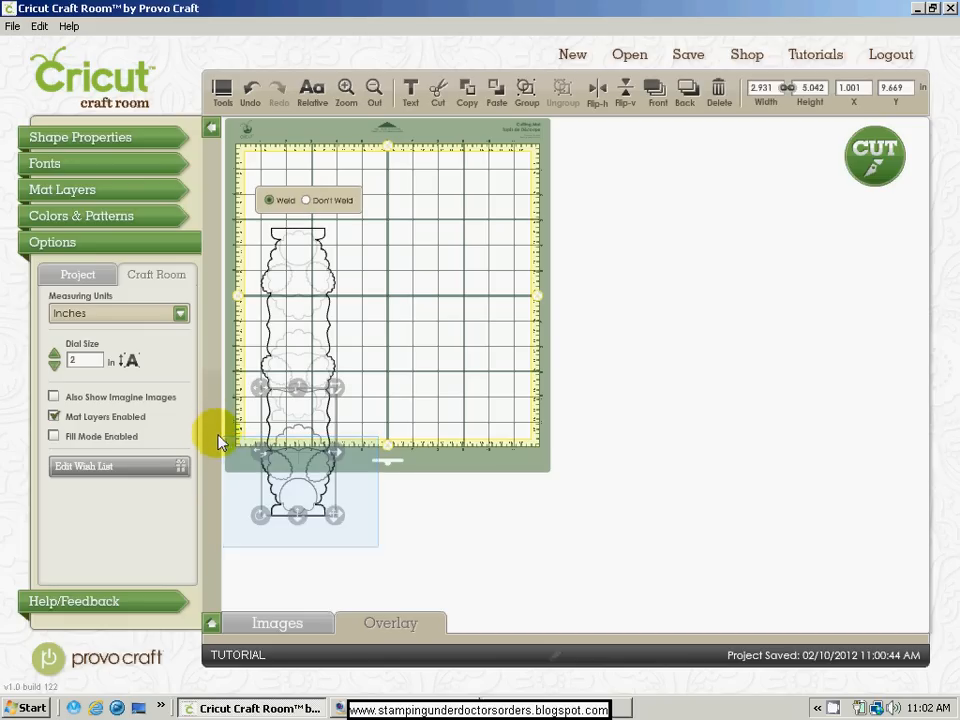
left_click_drag(260, 390, 354, 299)
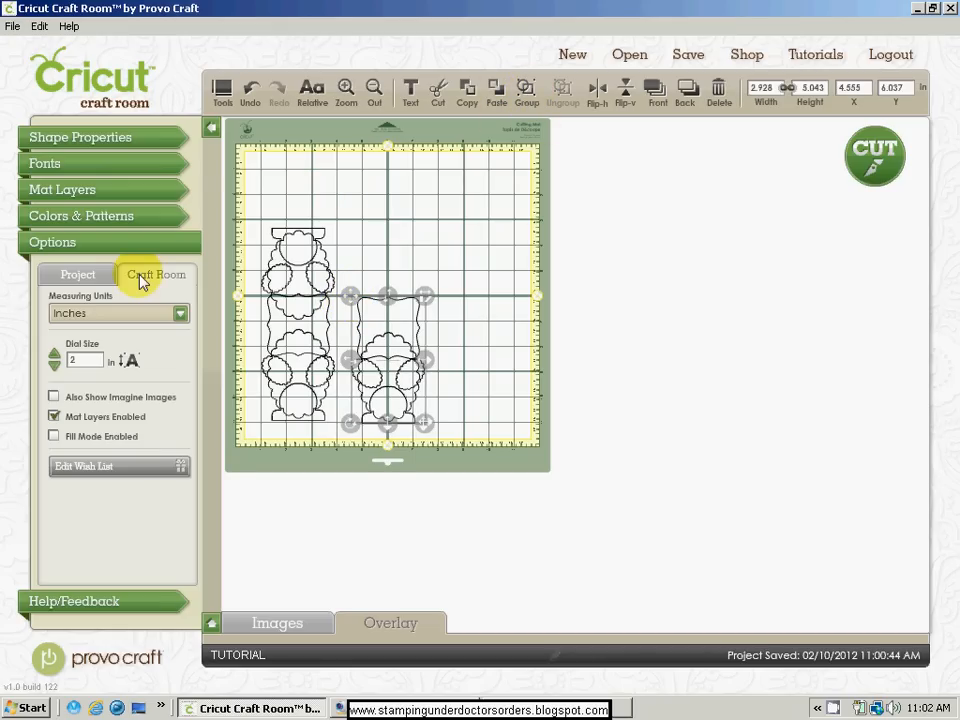
Group the separate owl's pieces and compare the layout with the photo of the finished card in the webcam program.
left_click(55, 436)
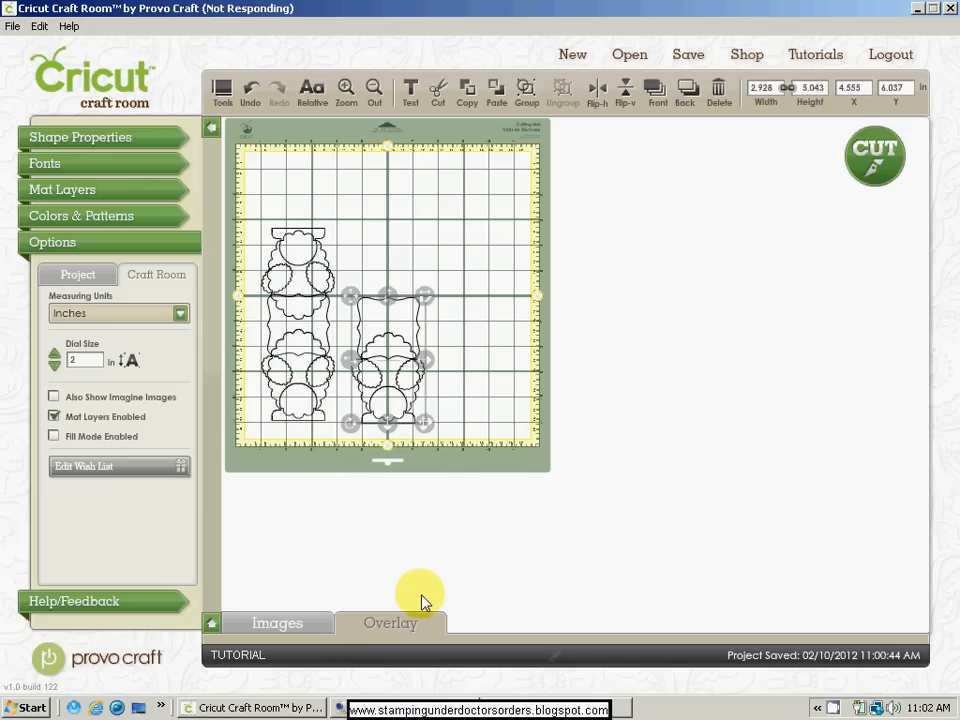
left_click(418, 704)
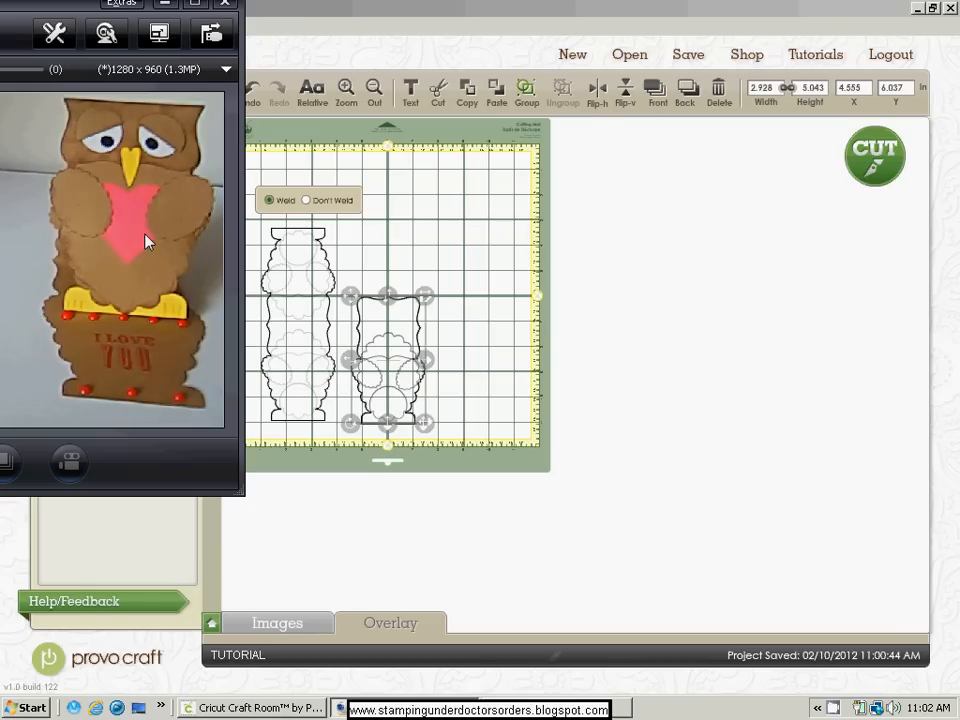
left_click(391, 345)
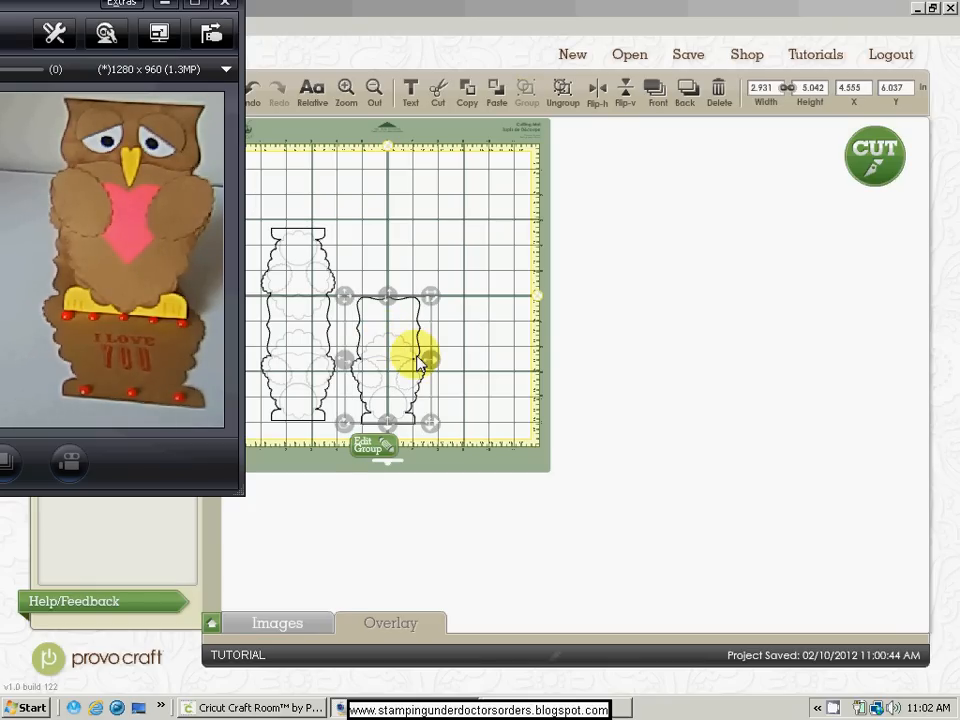
left_click(408, 234)
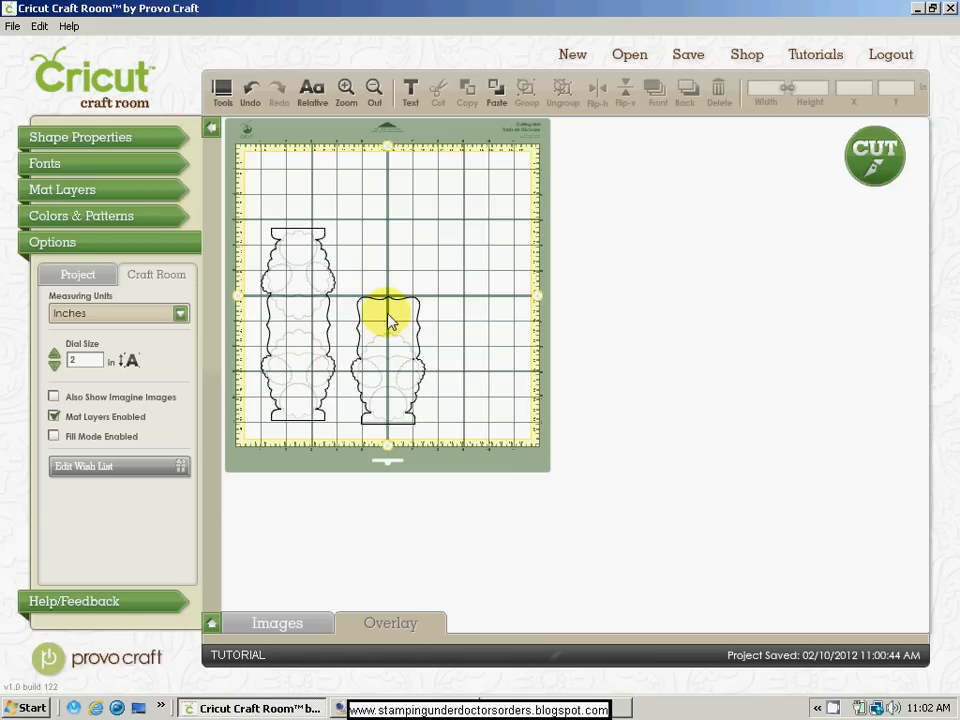
left_click(468, 702)
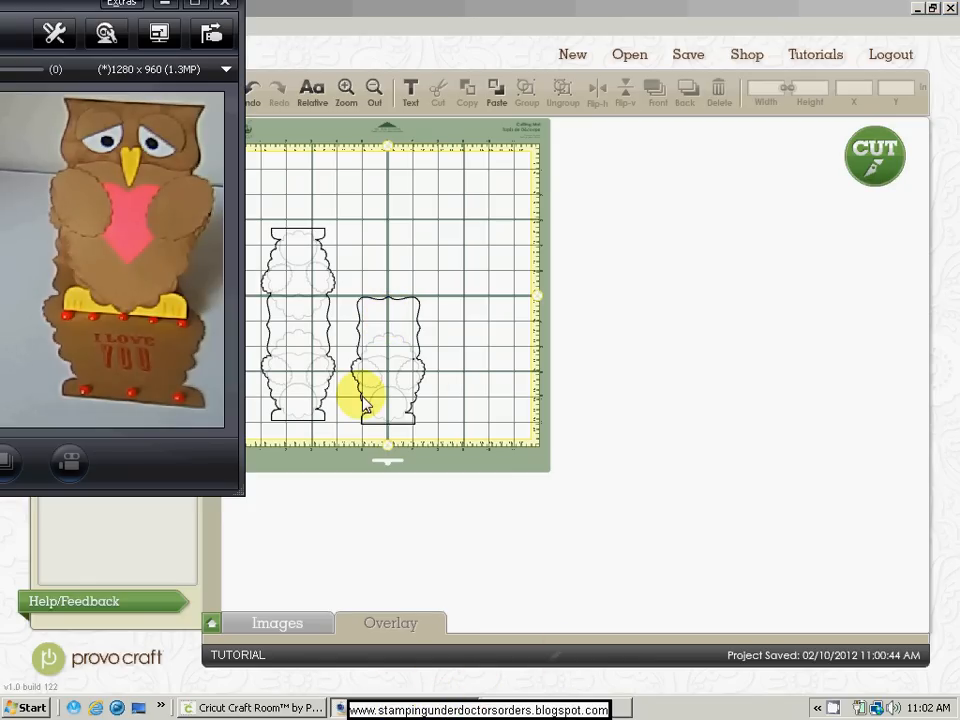